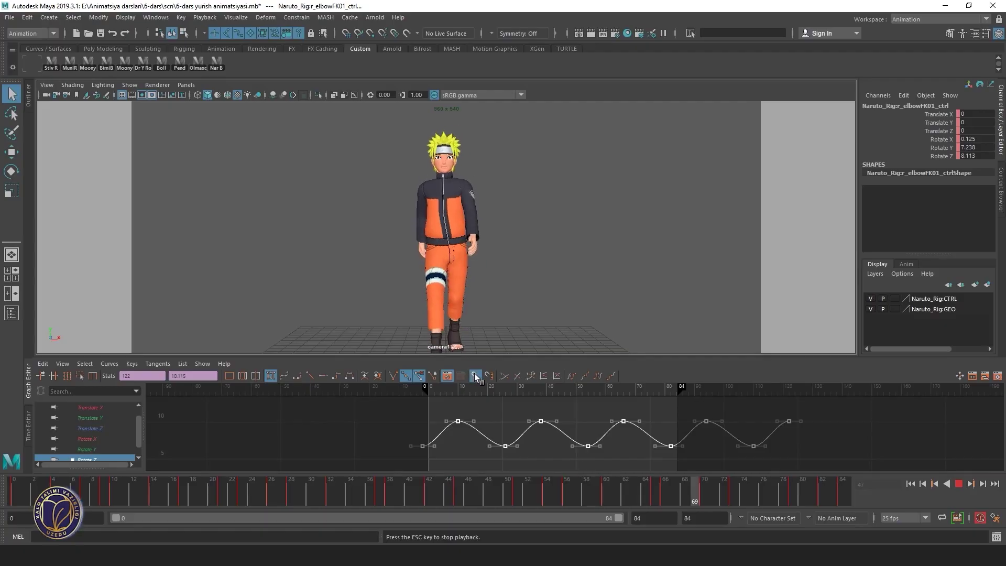
# Stop playback, switch to two panes, and select the elbow FK controls in the perspective view
pyautogui.click(959, 484)
pyautogui.press('space')
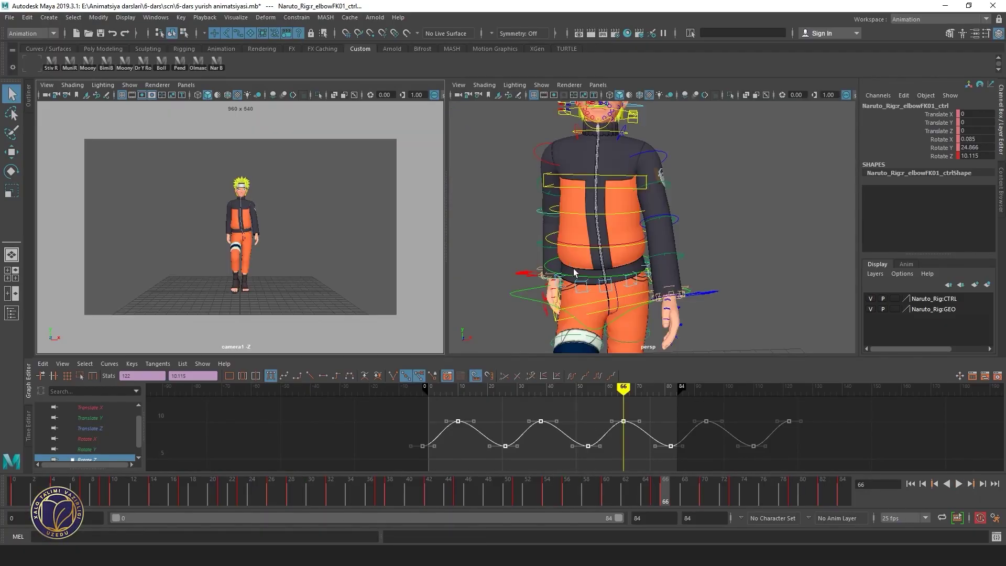
pyautogui.keyDown('alt'); pyautogui.moveTo(683, 274); pyautogui.dragTo(543, 220); pyautogui.keyUp('alt')
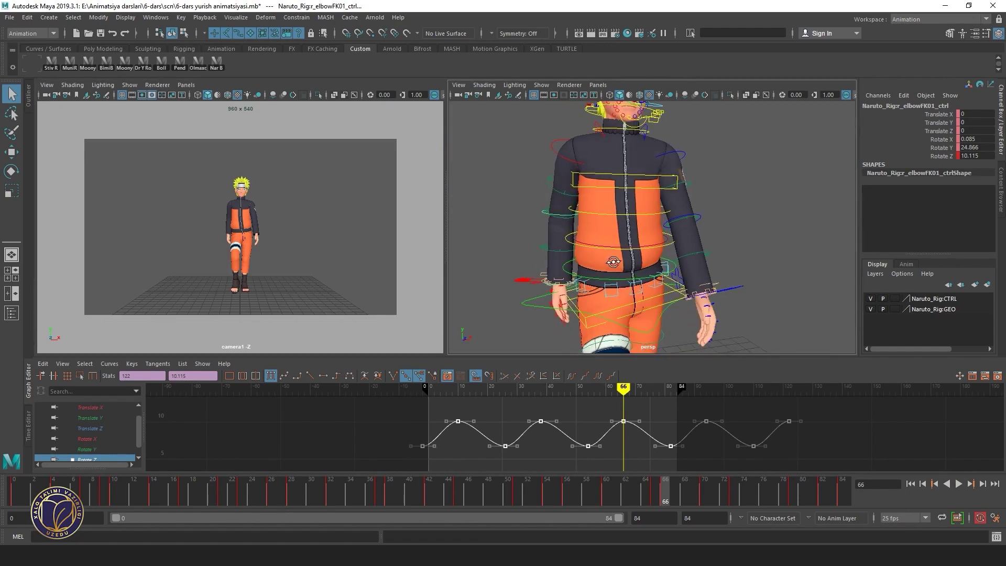
pyautogui.scroll(2, 683, 221)
pyautogui.scroll(3, 681, 226)
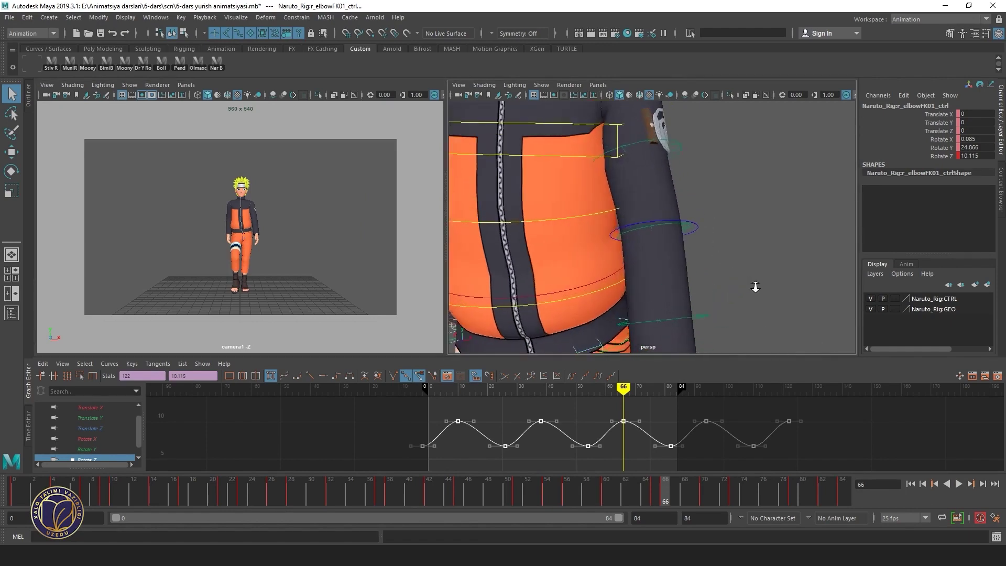
pyautogui.scroll(3, 647, 236)
pyautogui.click(636, 218)
pyautogui.click(713, 216)
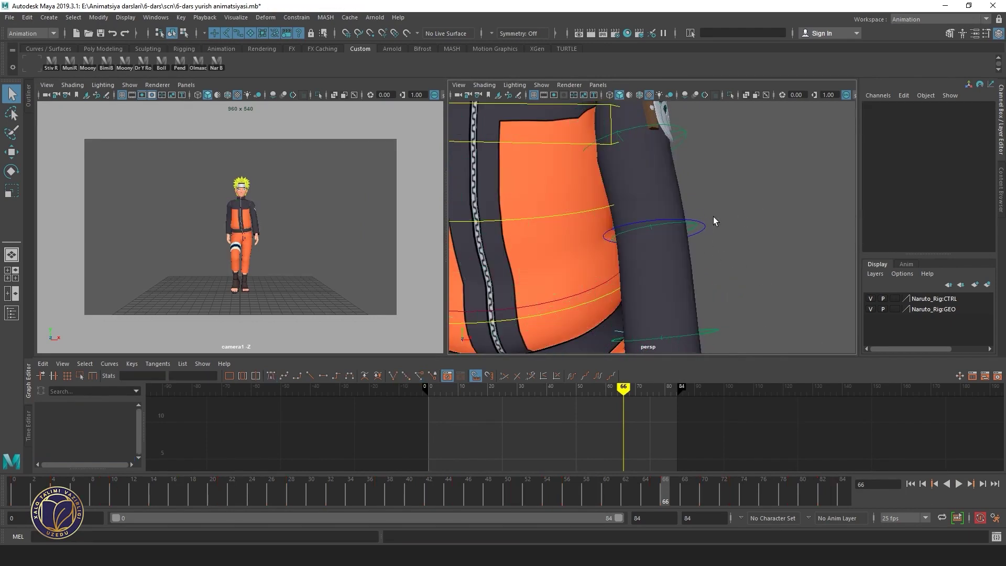
pyautogui.keyDown('alt'); pyautogui.moveTo(632, 248); pyautogui.dragTo(788, 265); pyautogui.keyUp('alt')
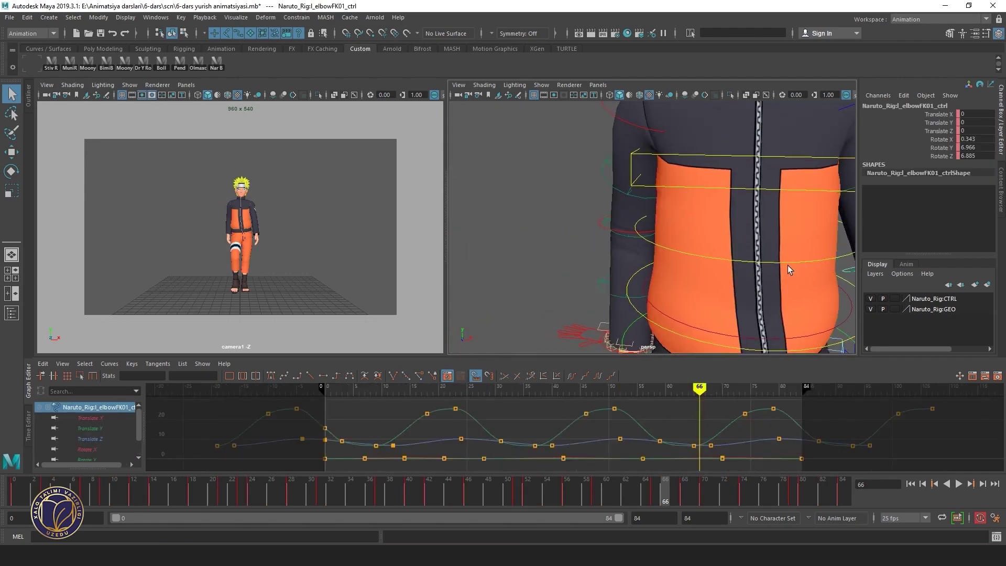
pyautogui.click(598, 225)
# Isolate and frame the elbow rotation curves in the Graph Editor
pyautogui.press('space')
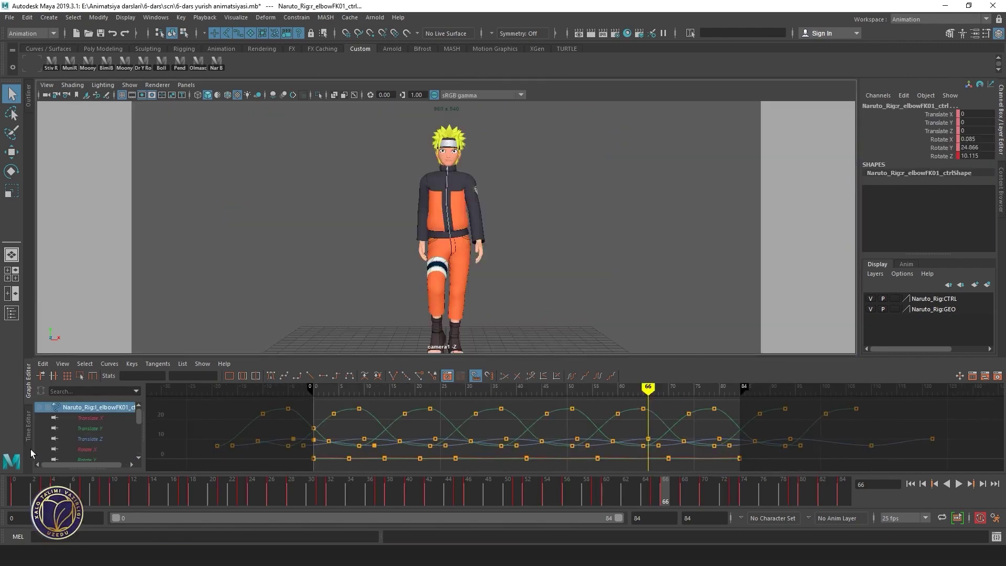
pyautogui.moveTo(370, 440)
pyautogui.keyDown('alt'); pyautogui.mouseDown(button='right')
pyautogui.moveTo(445, 442)
pyautogui.moveTo(697, 415)
pyautogui.moveTo(709, 464)
pyautogui.mouseUp(button='right'); pyautogui.keyUp('alt')
pyautogui.click(441, 437)
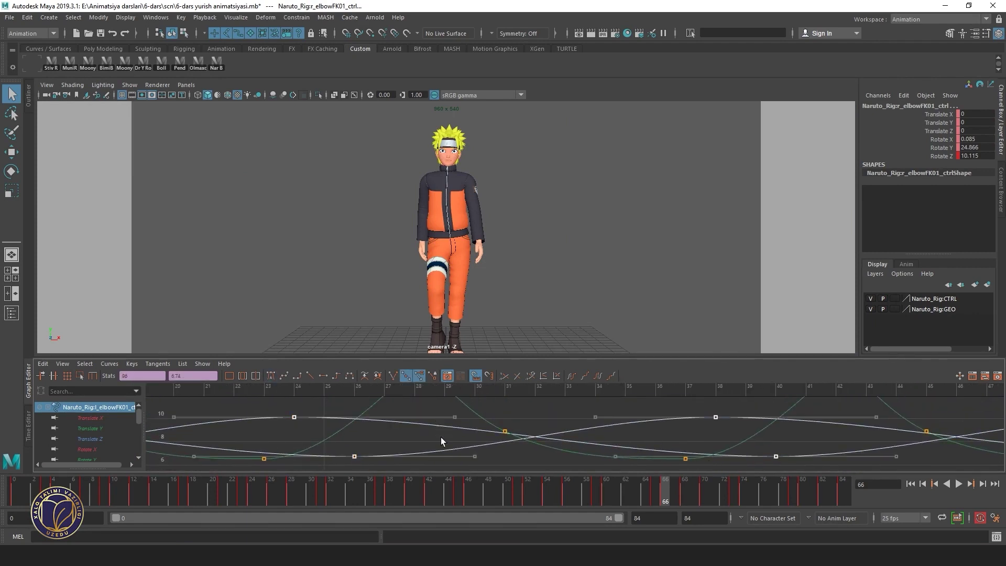
pyautogui.rightClick(589, 435)
pyautogui.click(605, 444)
pyautogui.moveTo(606, 445)
pyautogui.keyDown('alt'); pyautogui.mouseDown(button='right')
pyautogui.moveTo(617, 432)
pyautogui.moveTo(588, 440)
pyautogui.mouseUp(button='right'); pyautogui.keyUp('alt')
# At frame 52, test-raise all elbow keys, then undo the change
pyautogui.click(601, 418)
pyautogui.click(569, 389)
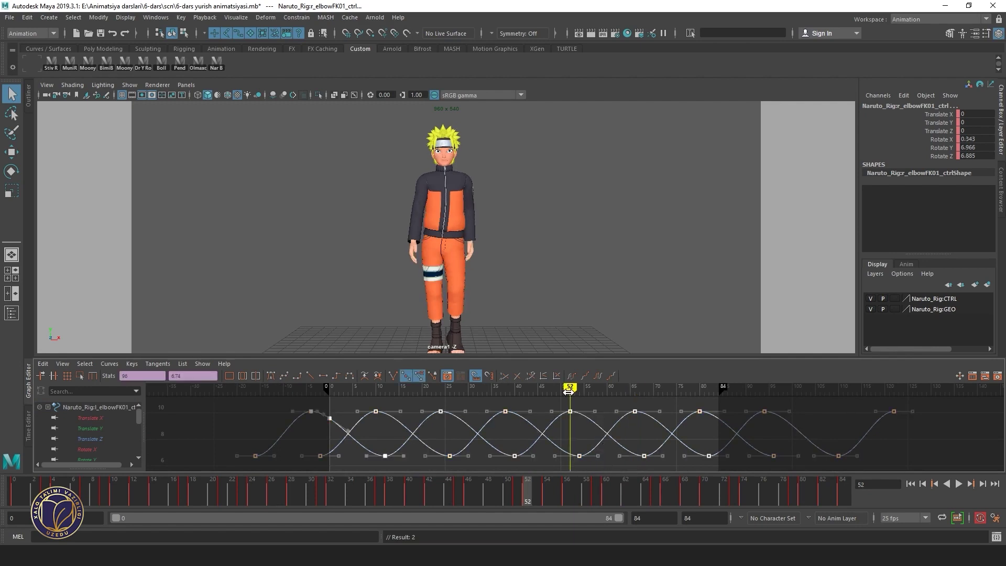
pyautogui.keyDown('shift'); pyautogui.moveTo(600, 431); pyautogui.dragTo(605, 390, button='middle'); pyautogui.keyUp('shift')
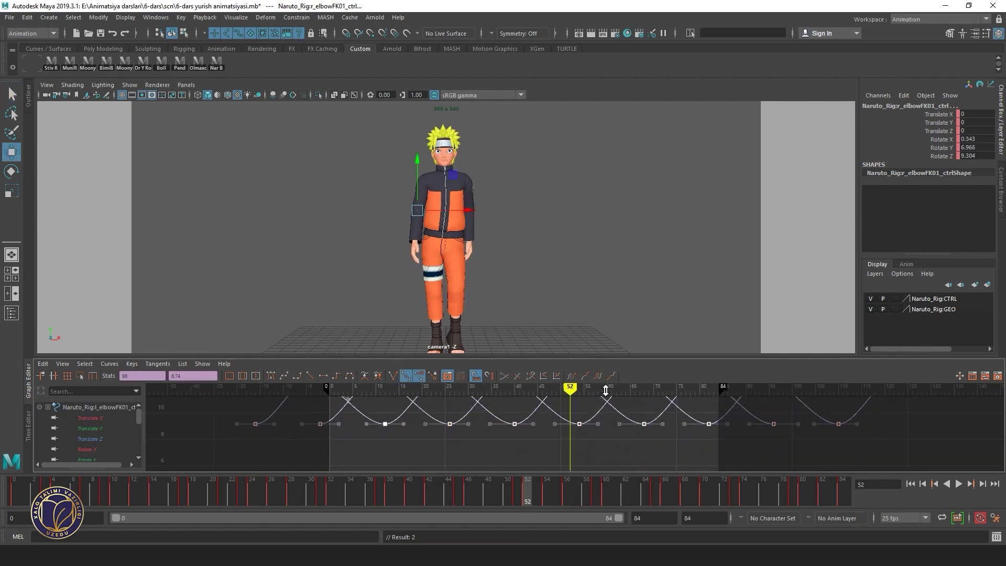
pyautogui.hotkey('ctrl', 'z')
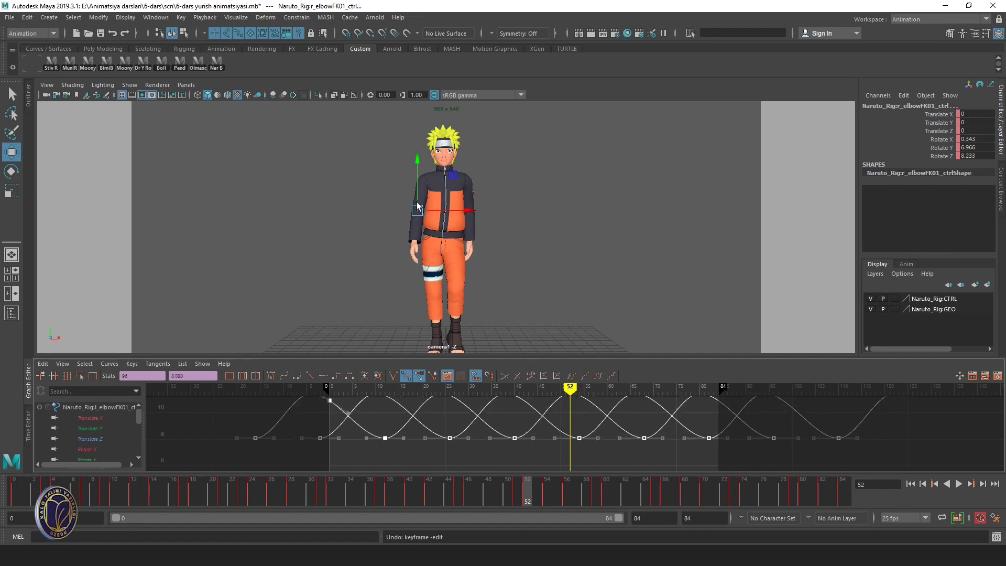
# Return to two panes and frame the perspective view on the torso
pyautogui.press('space')
pyautogui.press('f')
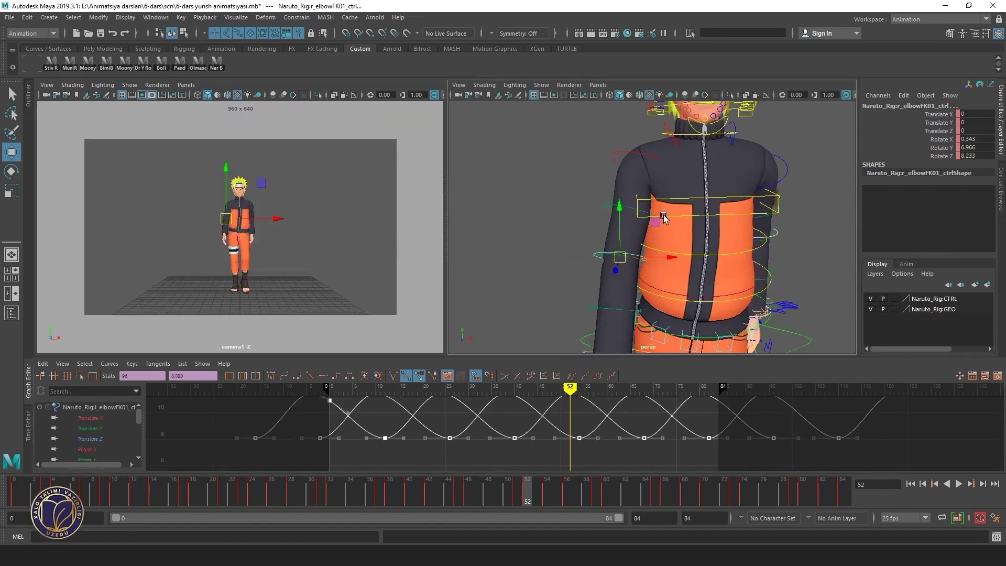
pyautogui.scroll(-5, 770, 258)
# Select the arm control and frame its rotation curves in the Graph Editor
pyautogui.click(770, 259)
pyautogui.keyDown('alt'); pyautogui.moveTo(770, 258); pyautogui.dragTo(675, 250); pyautogui.keyUp('alt')
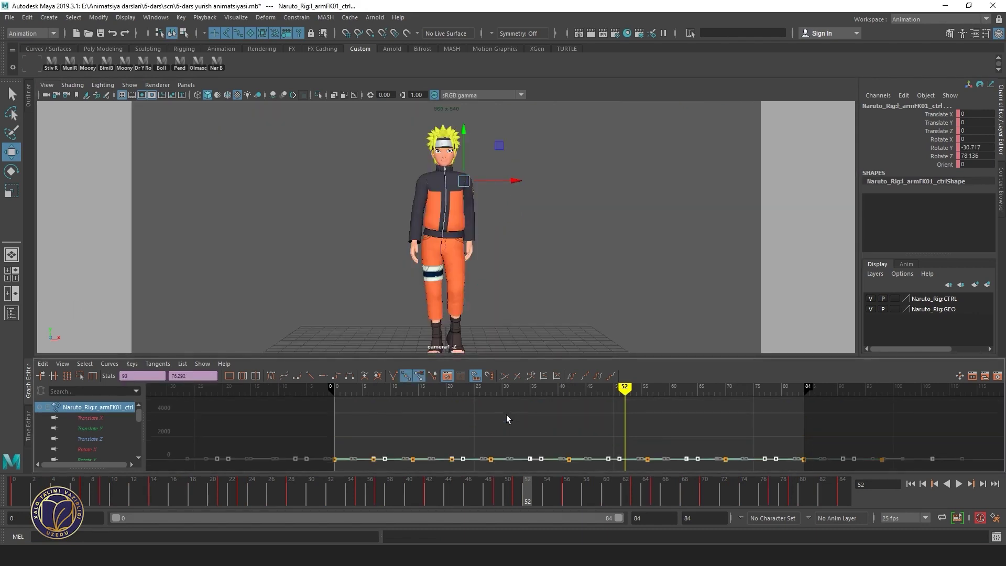
pyautogui.rightClick(560, 421)
pyautogui.click(599, 441)
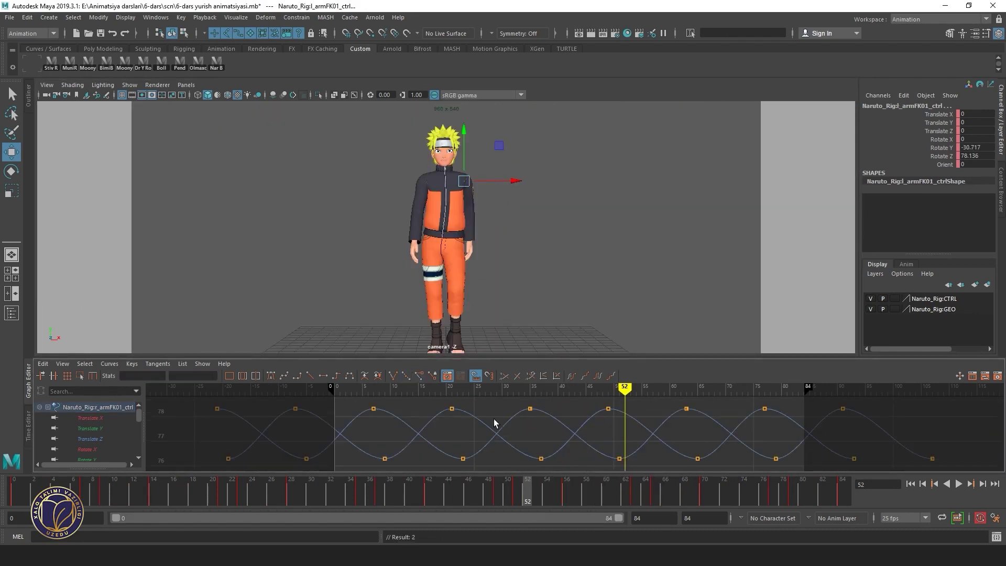
# Test-lower both arm curves' keys and undo, then scrub to frame 56 and play
pyautogui.moveTo(494, 419); pyautogui.dragTo(543, 435)
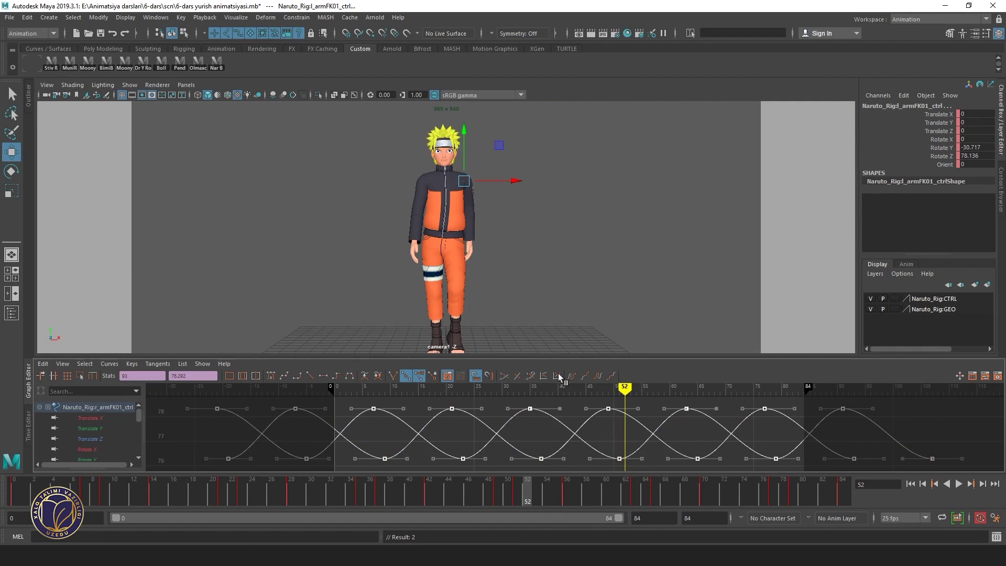
pyautogui.scroll(-5, 582, 436)
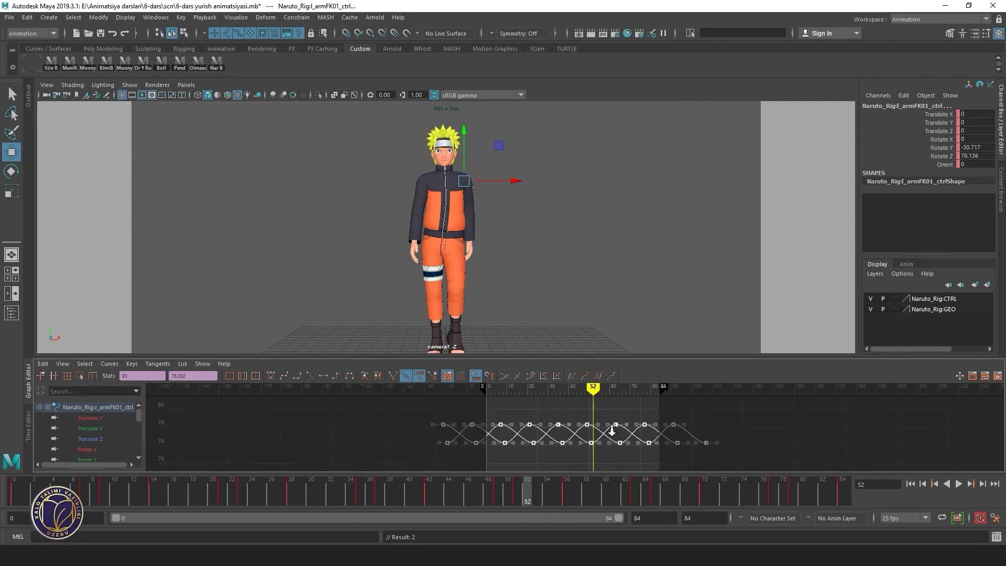
pyautogui.moveTo(614, 445)
pyautogui.mouseDown(button='middle')
pyautogui.moveTo(614, 459)
pyautogui.moveTo(614, 449)
pyautogui.mouseUp(button='middle')
pyautogui.hotkey('ctrl', 'z')
pyautogui.moveTo(413, 501)
pyautogui.mouseDown()
pyautogui.moveTo(410, 489)
pyautogui.moveTo(567, 495)
pyautogui.mouseUp()
pyautogui.click(959, 483)
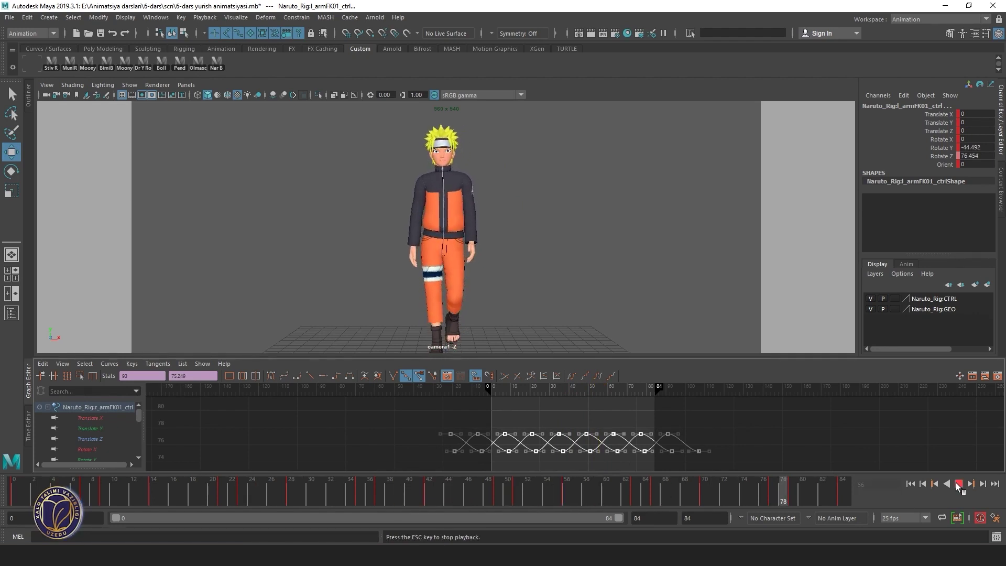
# Stop playback, frame the arm curves, and test-nudge the frame 37 low key, then undo
pyautogui.click(959, 483)
pyautogui.click(567, 387)
pyautogui.press('f')
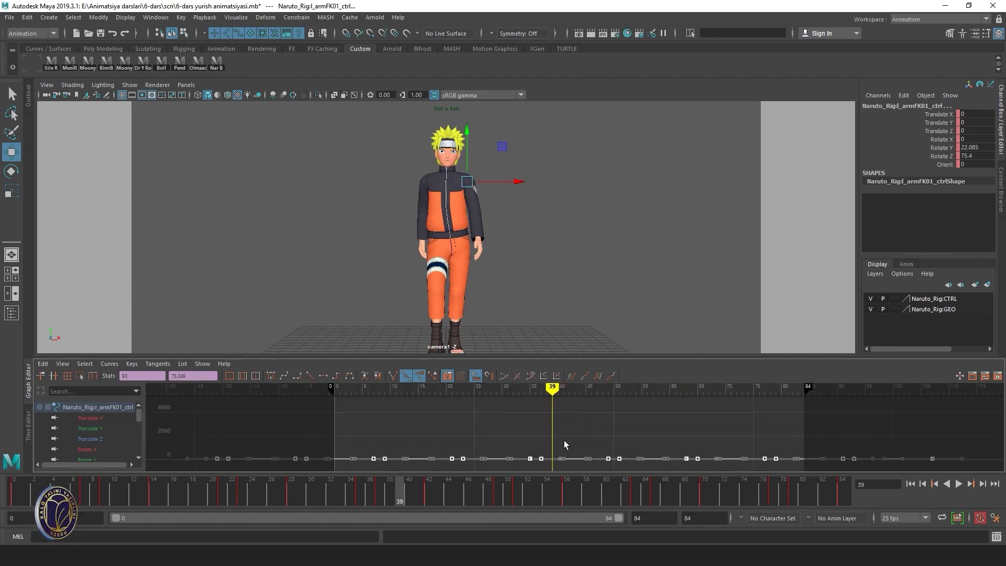
pyautogui.press('f')
pyautogui.moveTo(530, 388); pyautogui.dragTo(540, 394)
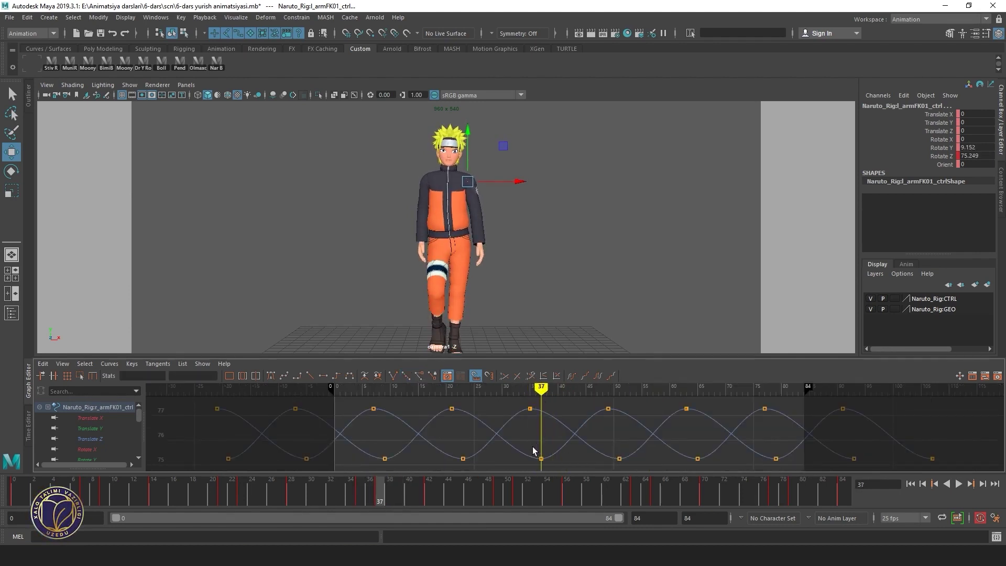
pyautogui.click(540, 458)
pyautogui.moveTo(562, 414); pyautogui.dragTo(562, 404, button='middle')
pyautogui.hotkey('ctrl', 'z')
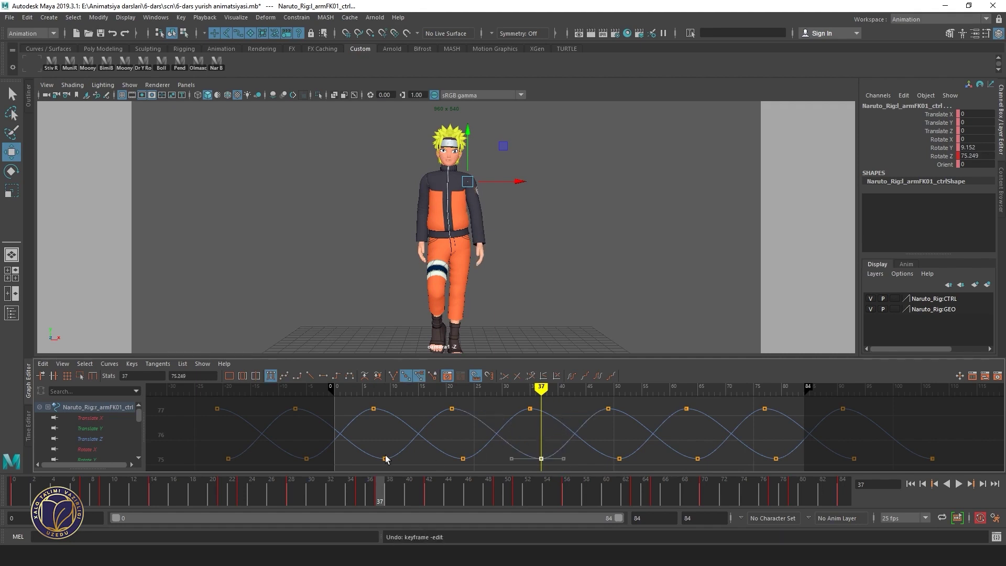
# Raise the arm curve's bottom row of keys from 75.249 to 76.123 and review playback
pyautogui.moveTo(325, 446); pyautogui.dragTo(666, 469)
pyautogui.moveTo(634, 450); pyautogui.dragTo(634, 421, button='middle')
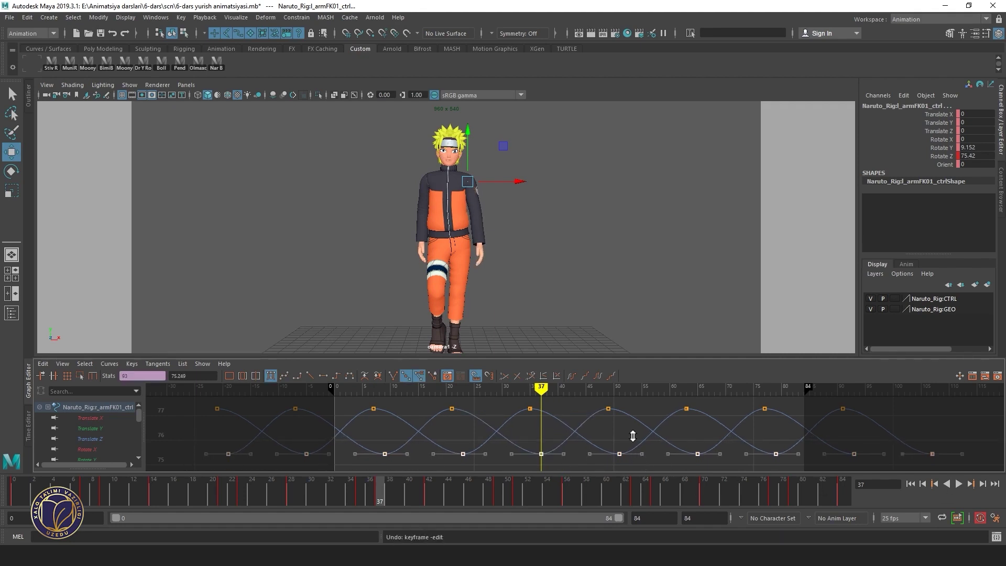
pyautogui.click(959, 484)
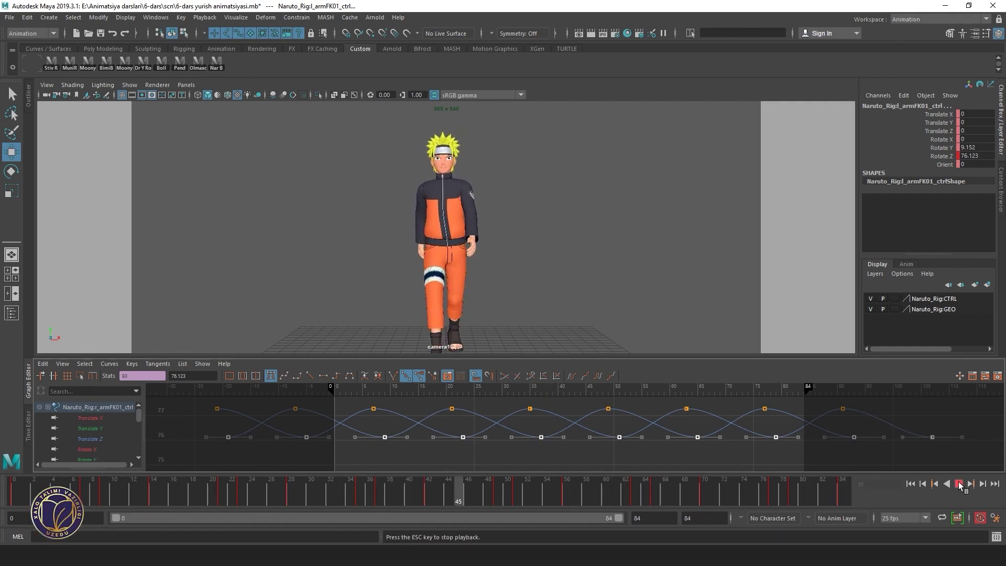
pyautogui.click(958, 484)
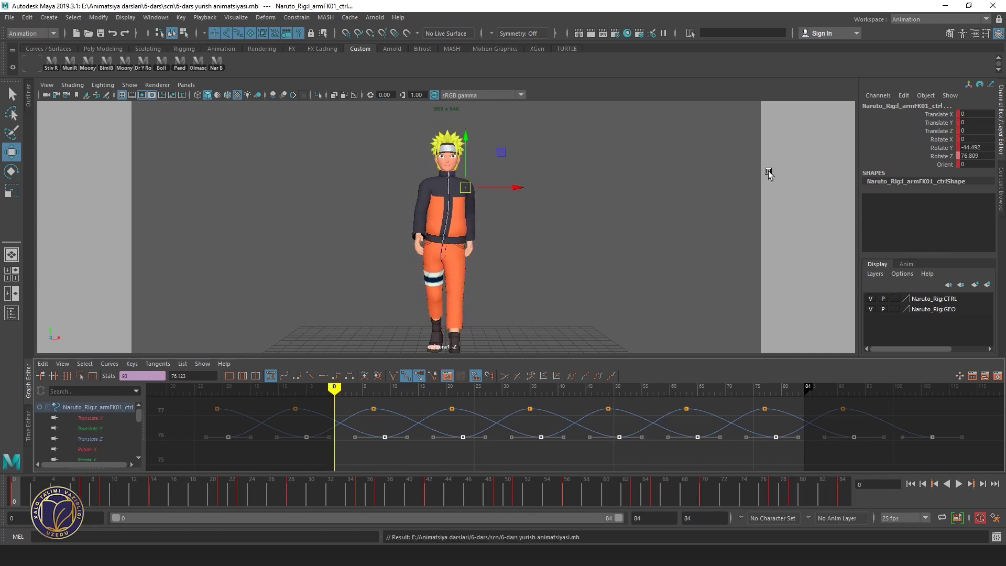
# Split the view, select the elbow control, and show only its Rotate Z curve
pyautogui.press('space')
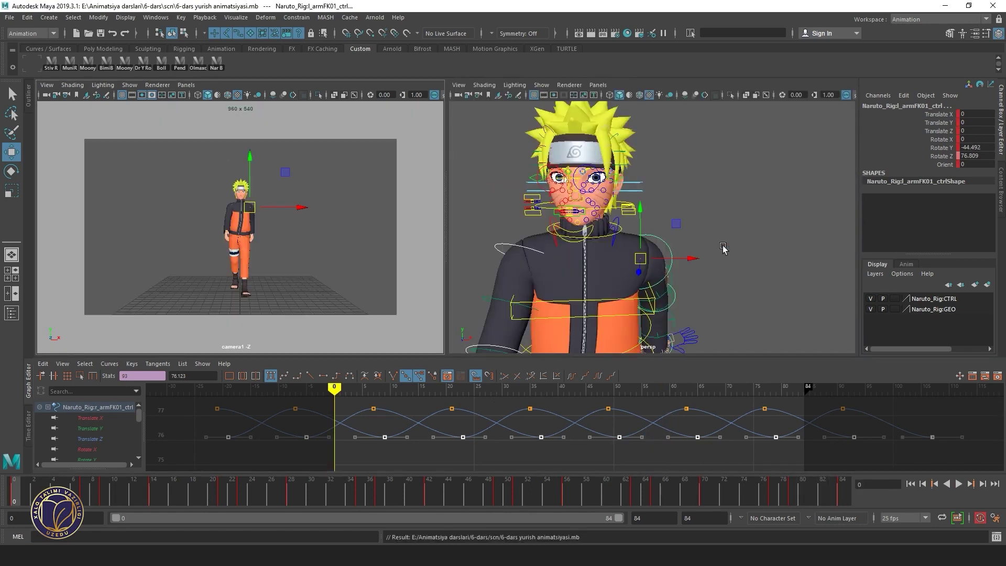
pyautogui.moveTo(733, 298)
pyautogui.keyDown('alt'); pyautogui.mouseDown()
pyautogui.moveTo(703, 305)
pyautogui.moveTo(687, 256)
pyautogui.mouseUp(); pyautogui.keyUp('alt')
pyautogui.scroll(3, 671, 206)
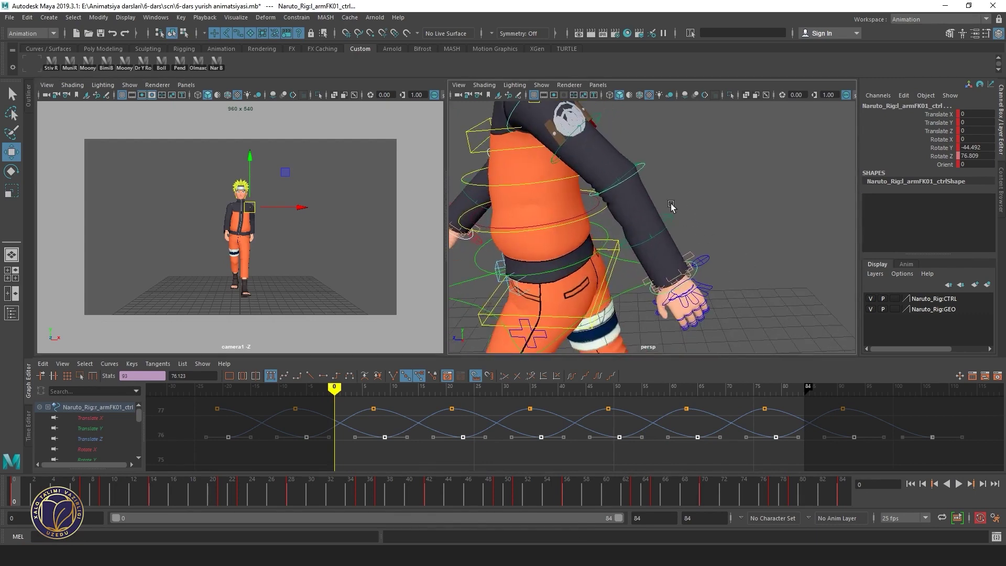
pyautogui.click(646, 166)
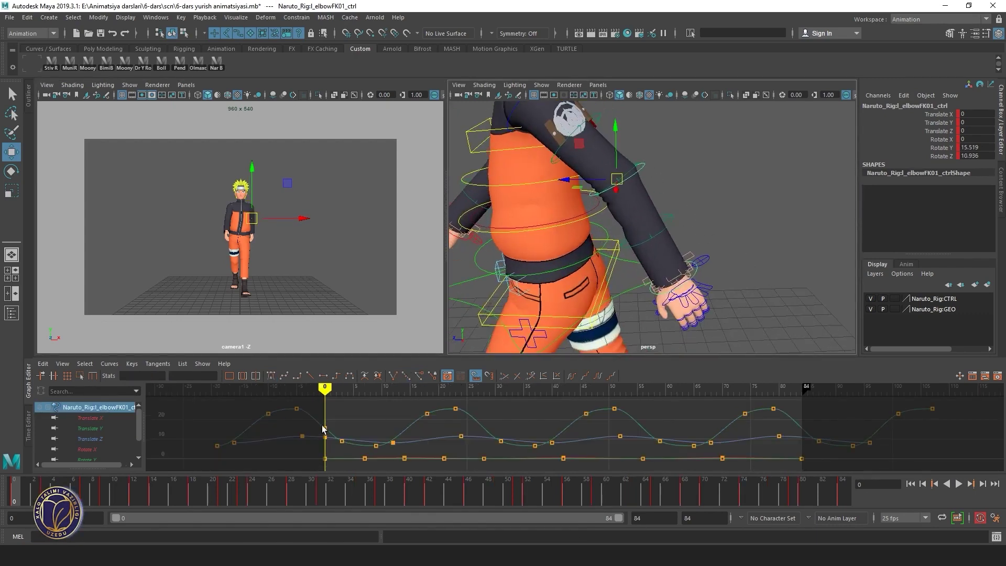
pyautogui.click(139, 457)
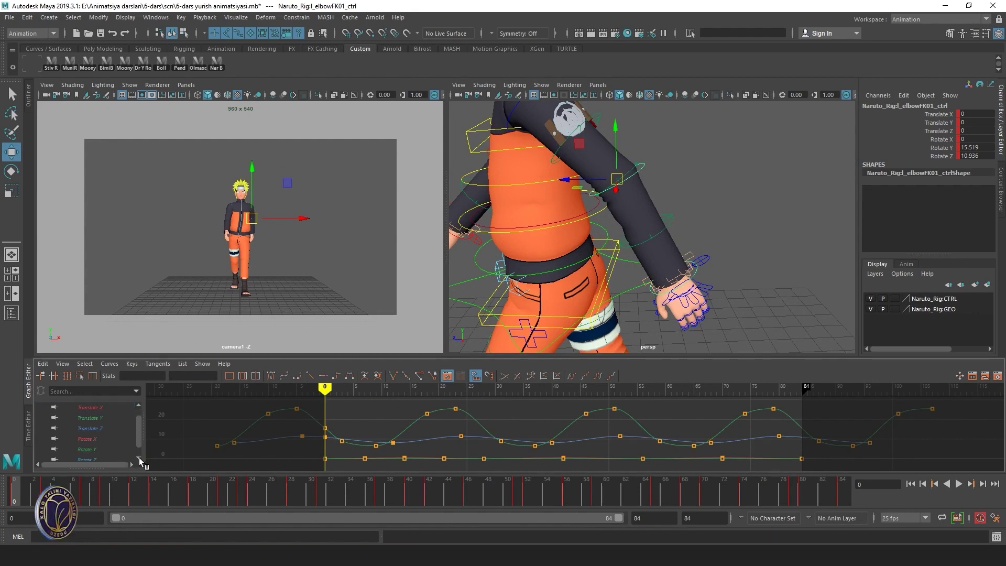
pyautogui.click(102, 449)
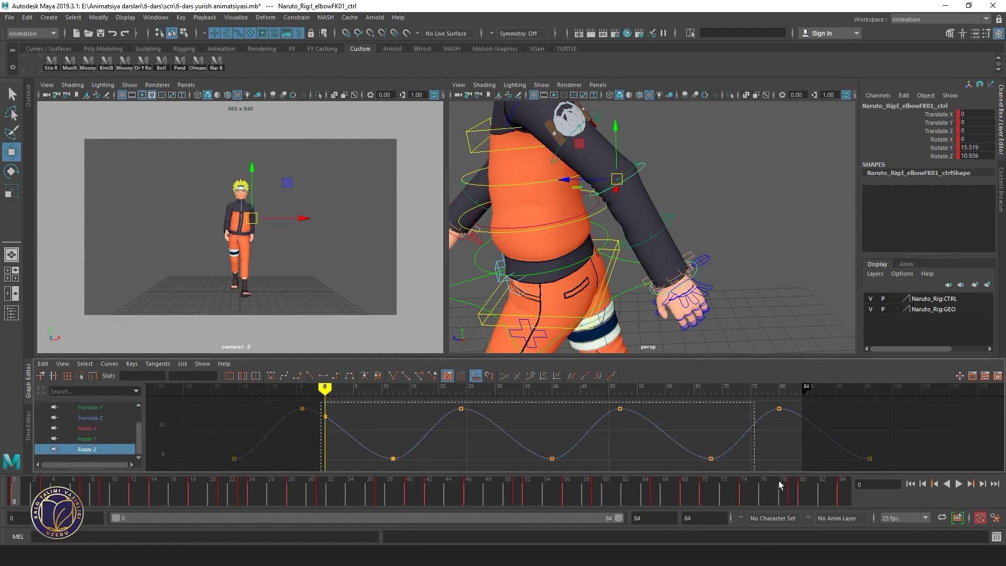
# Select the elbow's Rotate Z keys and whole curve, undoing a stray key edit
pyautogui.moveTo(779, 479); pyautogui.dragTo(881, 470)
pyautogui.click(355, 426)
pyautogui.hotkey('ctrl', 'z')
pyautogui.click(343, 430)
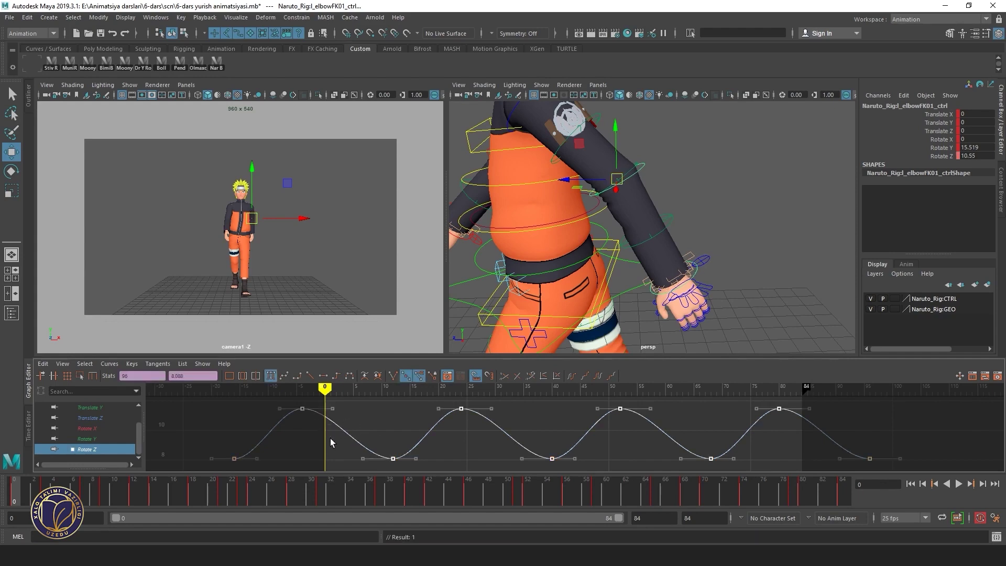
# Go to frame -16 and zoom the perspective view in on the hand
pyautogui.click(235, 388)
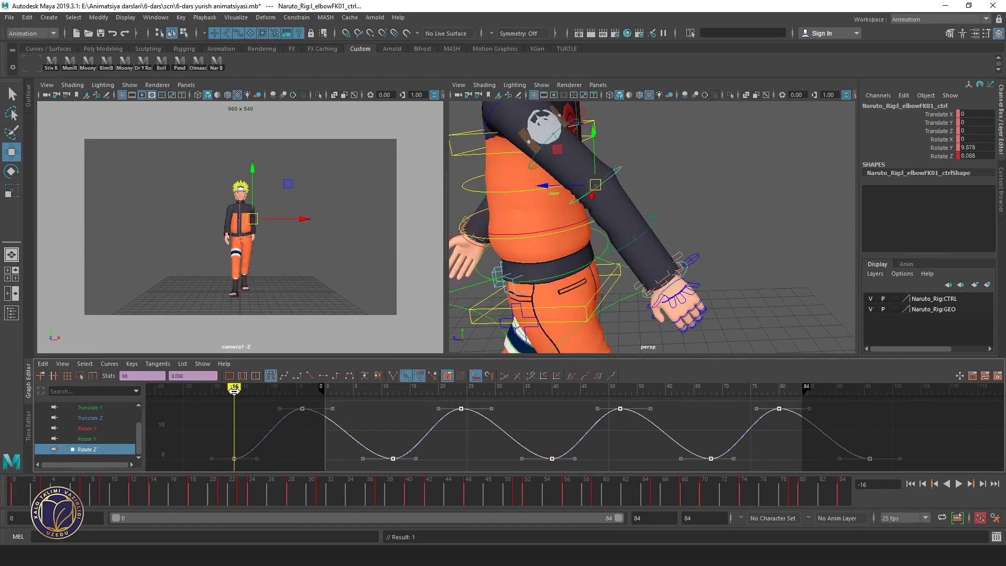
pyautogui.scroll(3, 708, 288)
pyautogui.scroll(3, 775, 262)
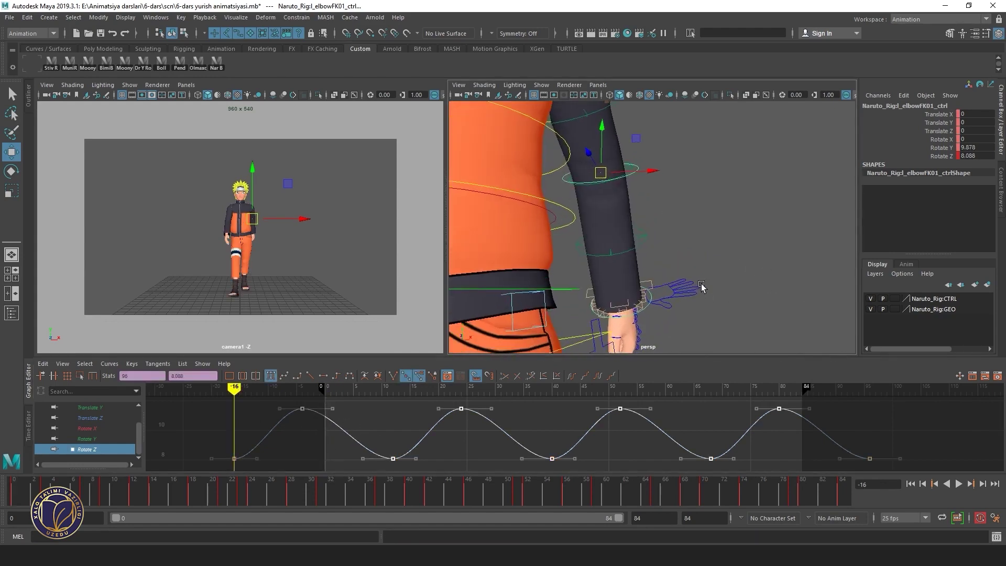
pyautogui.scroll(3, 681, 236)
pyautogui.scroll(3, 603, 197)
# Select the wrist control, isolate Rotate Z, and replace its flat curve with the elbow's wave
pyautogui.click(621, 153)
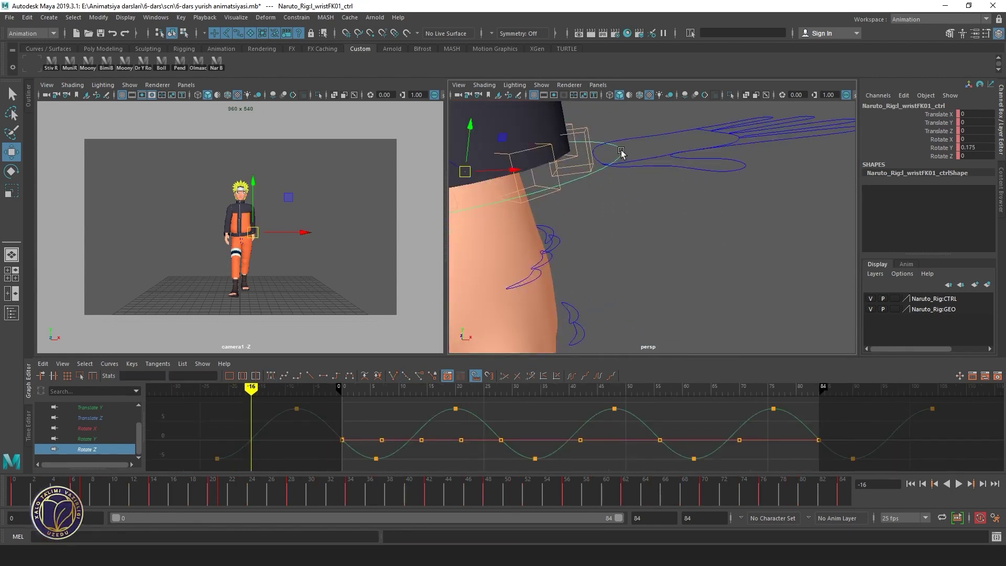
pyautogui.click(95, 446)
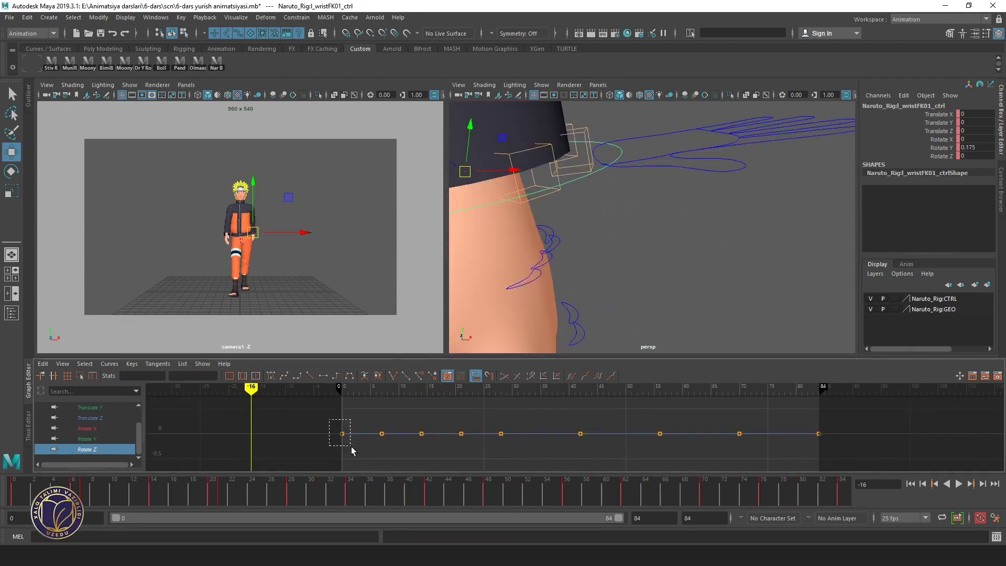
pyautogui.keyDown('shift'); pyautogui.moveTo(427, 459); pyautogui.dragTo(324, 456, button='middle'); pyautogui.keyUp('shift')
pyautogui.moveTo(898, 470); pyautogui.dragTo(900, 471)
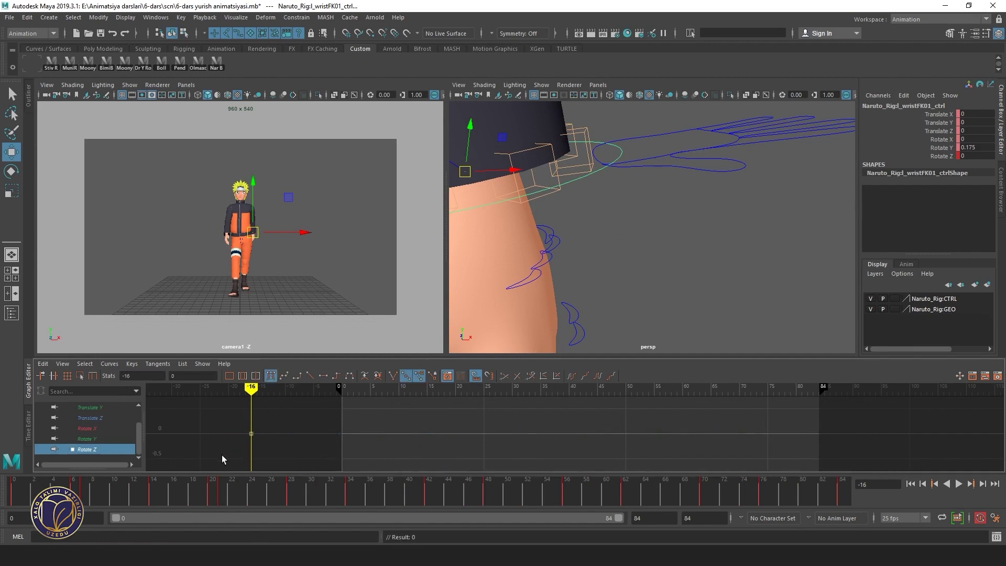
pyautogui.keyDown('shift'); pyautogui.moveTo(221, 454); pyautogui.dragTo(394, 427, button='middle'); pyautogui.keyUp('shift')
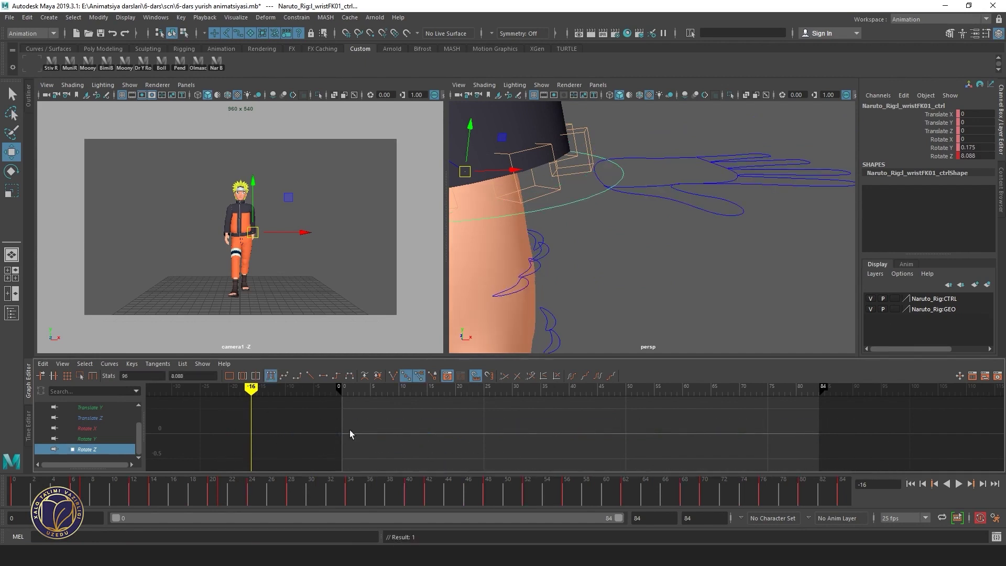
pyautogui.click(394, 426)
pyautogui.press('a')
# Stretch the wrist Rotate Z keys vertically and smooth their tangents
pyautogui.press('space')
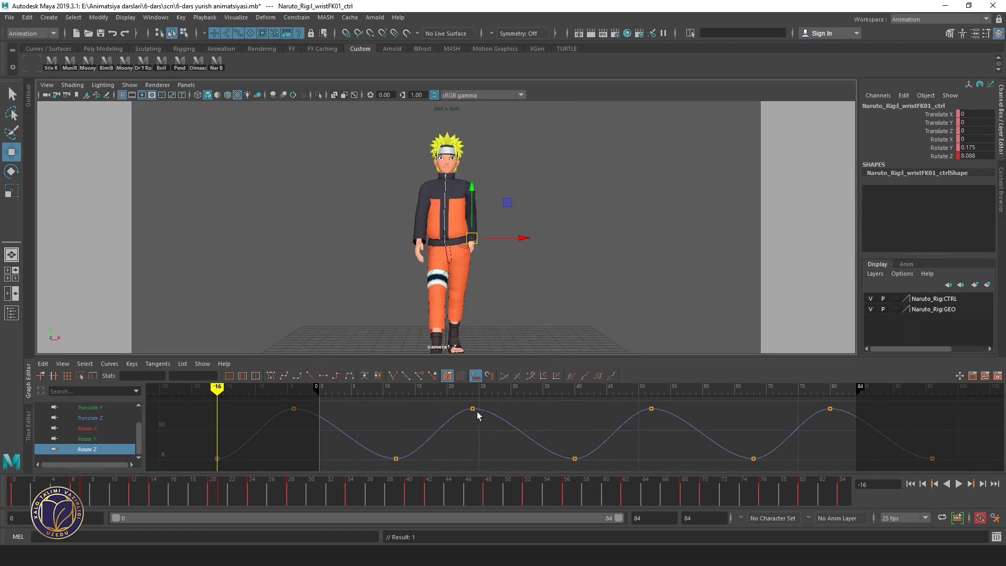
pyautogui.moveTo(478, 415); pyautogui.dragTo(517, 458)
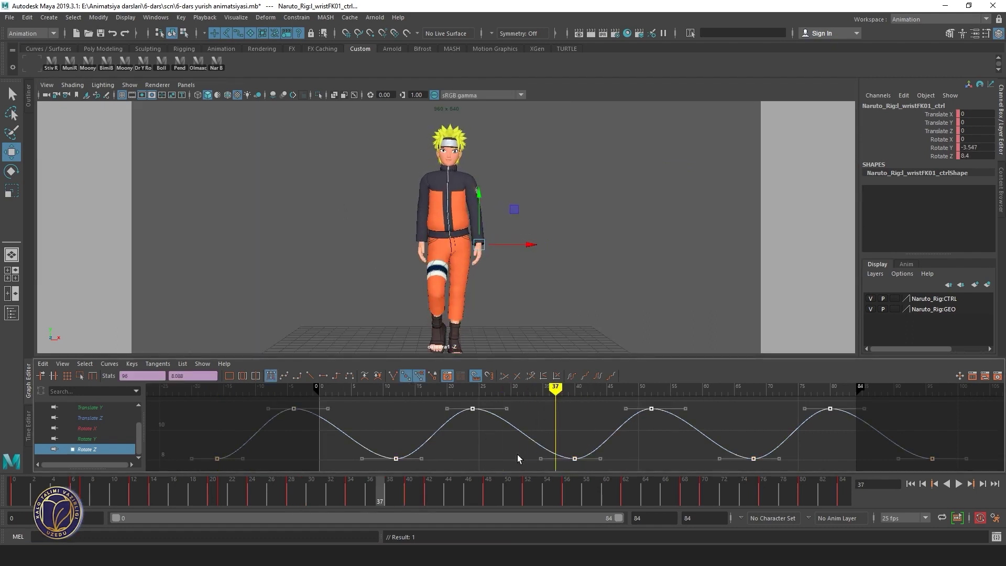
pyautogui.press('r')
pyautogui.moveTo(560, 440)
pyautogui.mouseDown(button='middle')
pyautogui.moveTo(564, 411)
pyautogui.moveTo(571, 461)
pyautogui.mouseUp(button='middle')
pyautogui.press('f')
pyautogui.press('w')
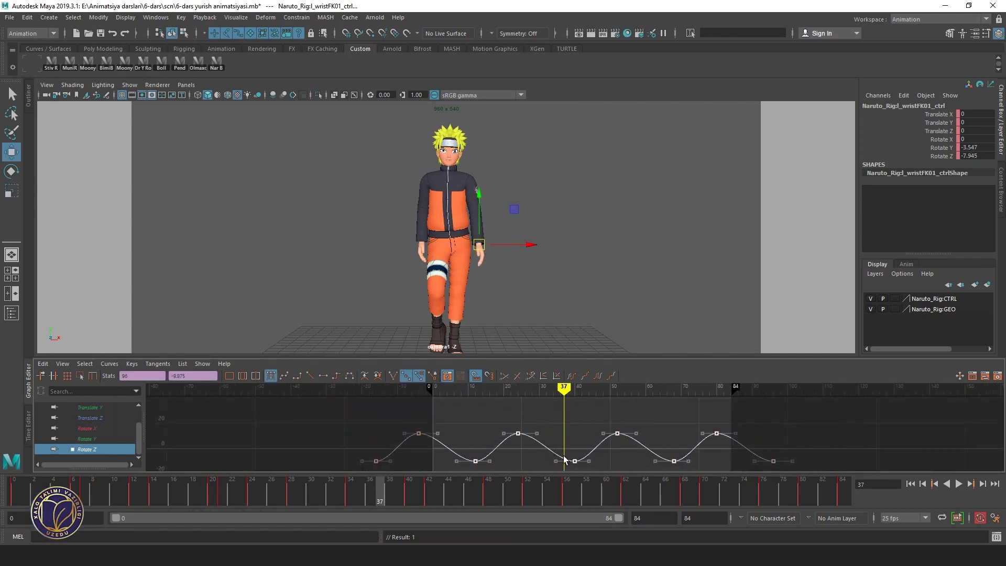
pyautogui.keyDown('alt'); pyautogui.moveTo(533, 433); pyautogui.dragTo(602, 444, button='right'); pyautogui.keyUp('alt')
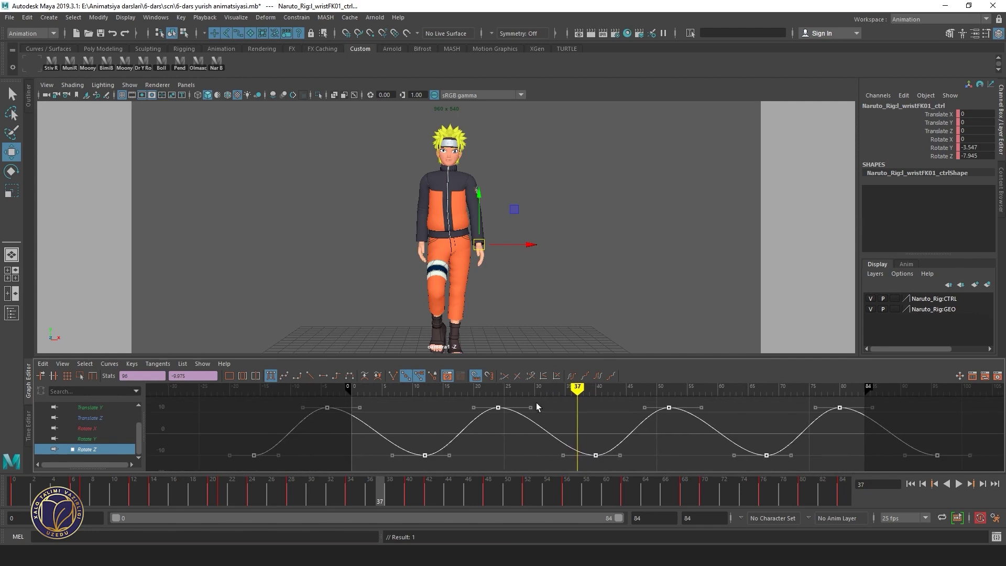
# Flatten the Rotate Z wave vertically and preview the walk from the first frame
pyautogui.click(498, 386)
pyautogui.moveTo(507, 387)
pyautogui.mouseDown()
pyautogui.moveTo(687, 393)
pyautogui.moveTo(663, 391)
pyautogui.mouseUp()
pyautogui.press('r')
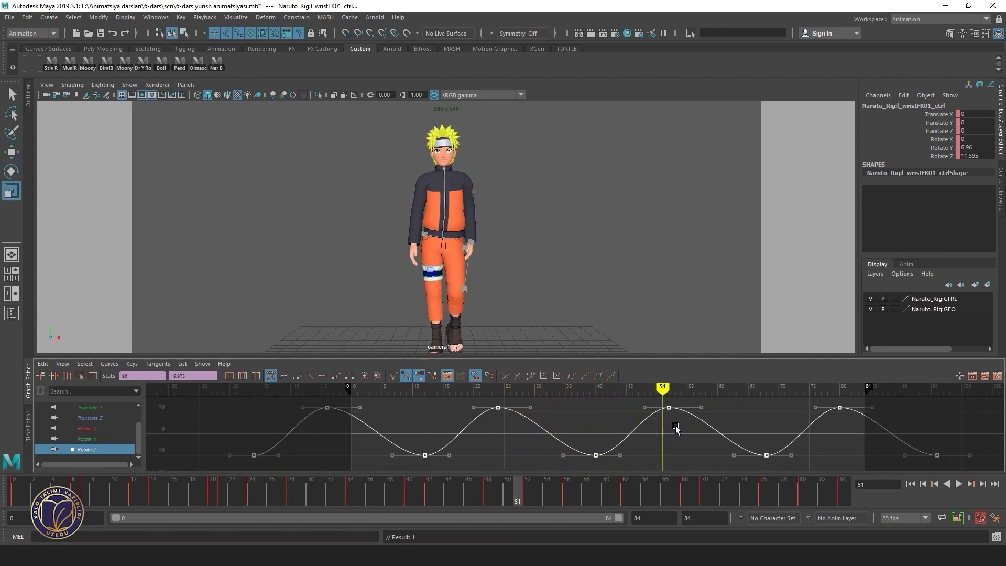
pyautogui.moveTo(677, 434); pyautogui.dragTo(680, 441, button='middle')
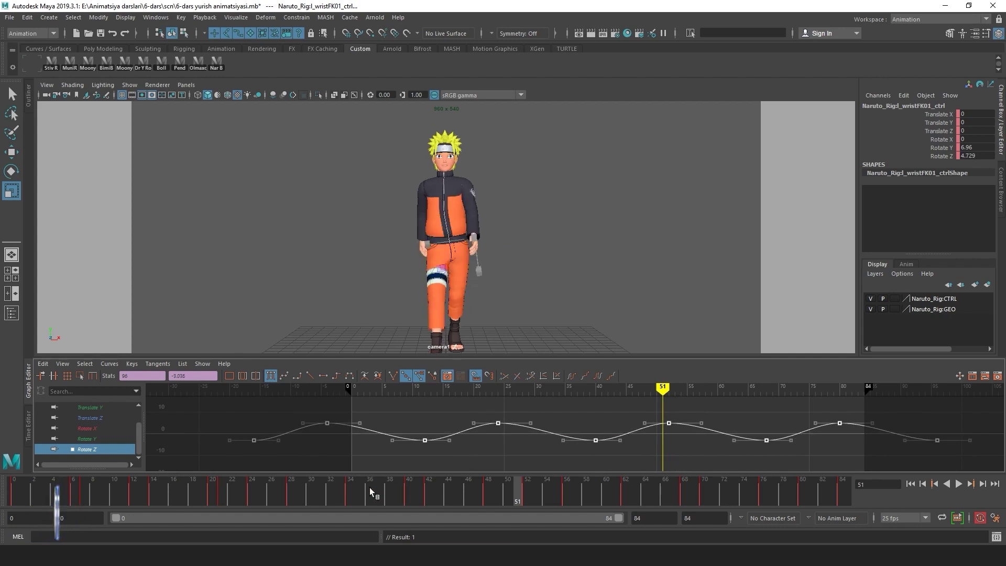
pyautogui.click(911, 484)
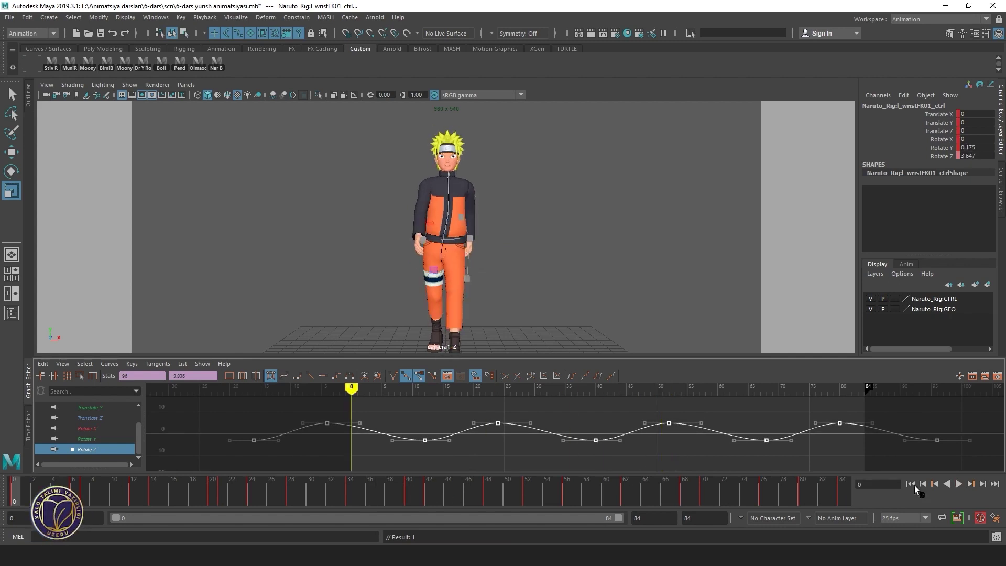
pyautogui.click(962, 485)
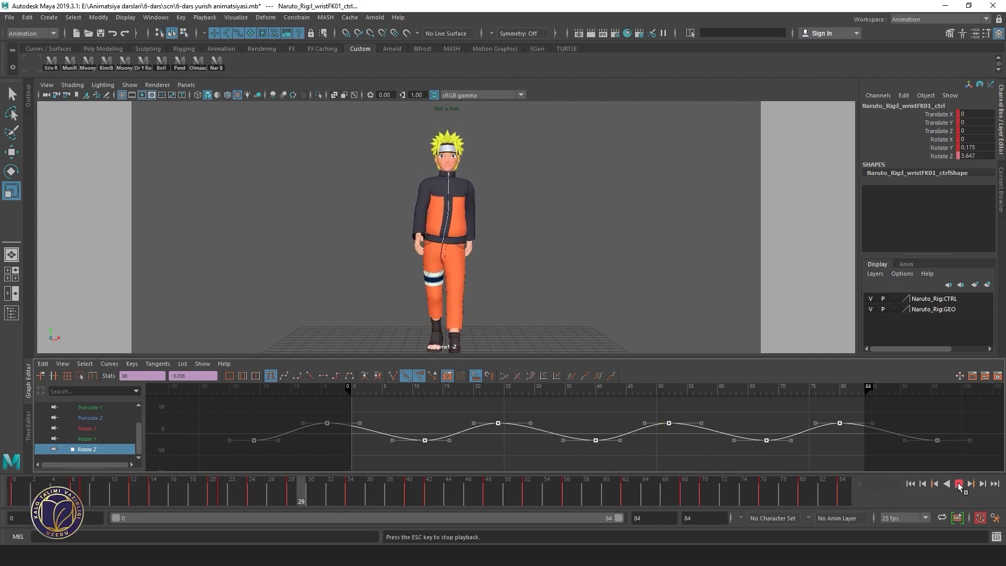
pyautogui.click(959, 485)
# Shift the Rotate Z keys a few frames later and replay the walk
pyautogui.click(502, 389)
pyautogui.press('w')
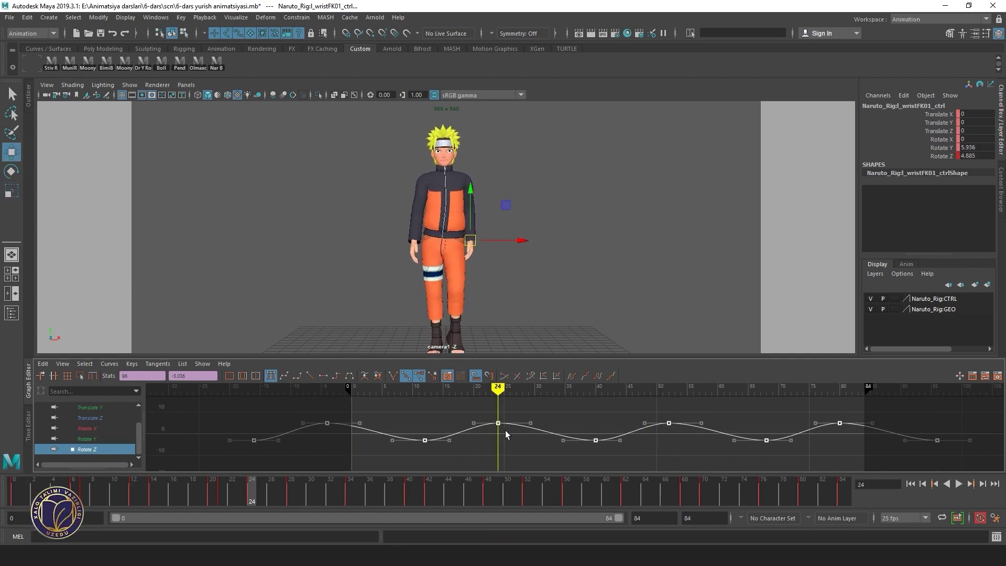
pyautogui.moveTo(511, 436); pyautogui.dragTo(532, 439, button='middle')
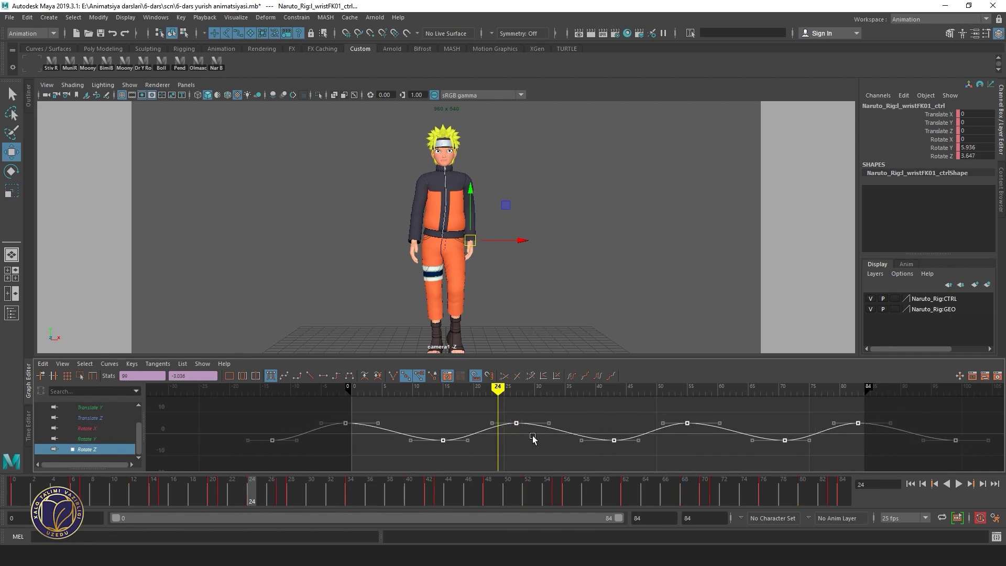
pyautogui.hotkey('alt', 'shift', 'v')
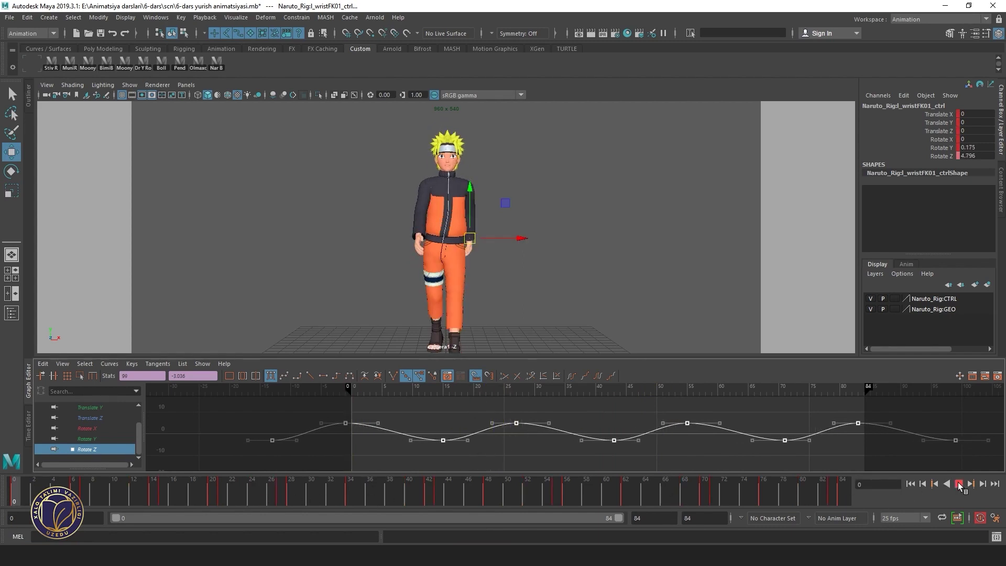
pyautogui.click(959, 484)
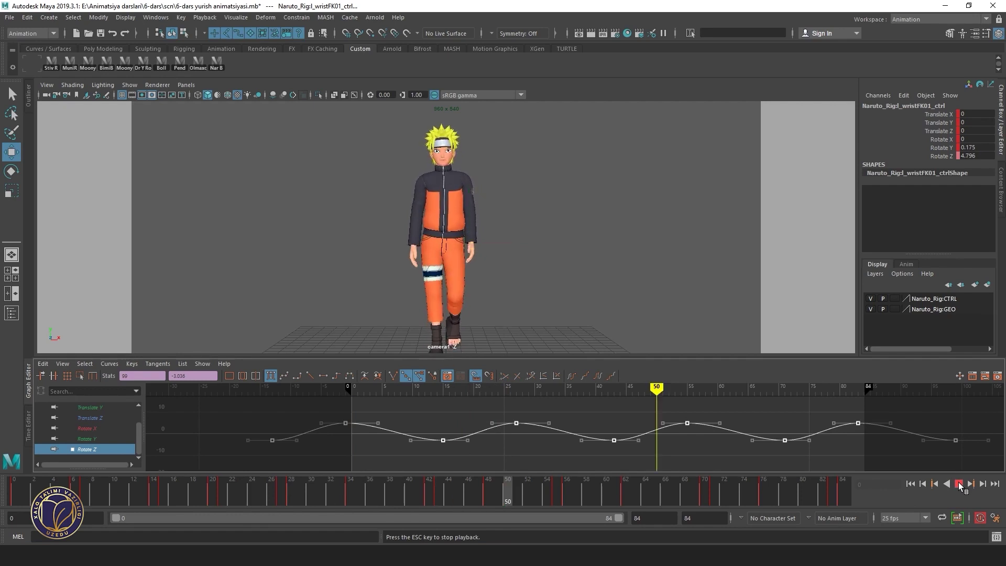
pyautogui.moveTo(477, 386); pyautogui.dragTo(541, 388)
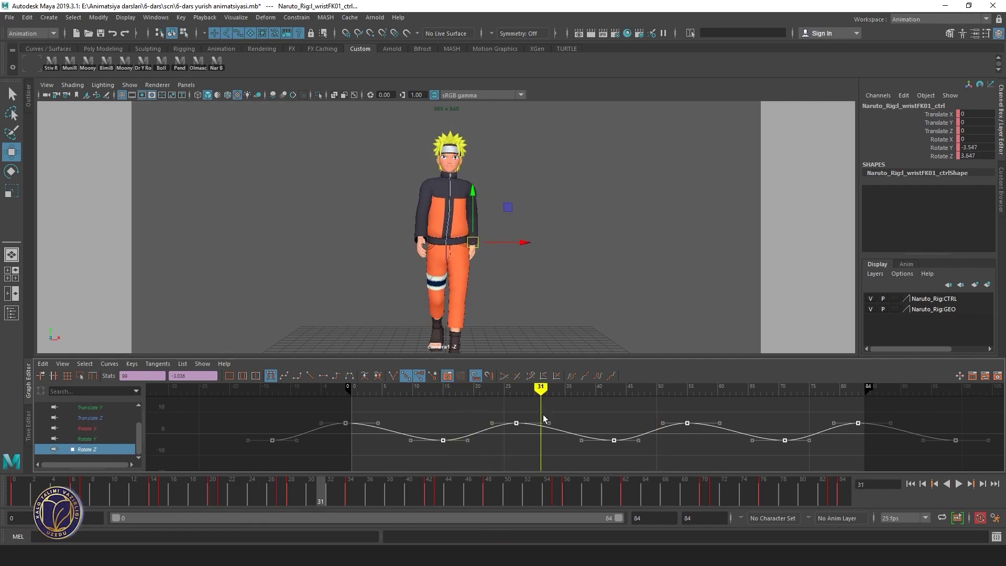
# Scale the wrist Rotate Z wave taller, preview the walk, then undo once
pyautogui.press('r')
pyautogui.moveTo(555, 422); pyautogui.dragTo(555, 398)
pyautogui.hotkey('alt', 'shift', 'v')
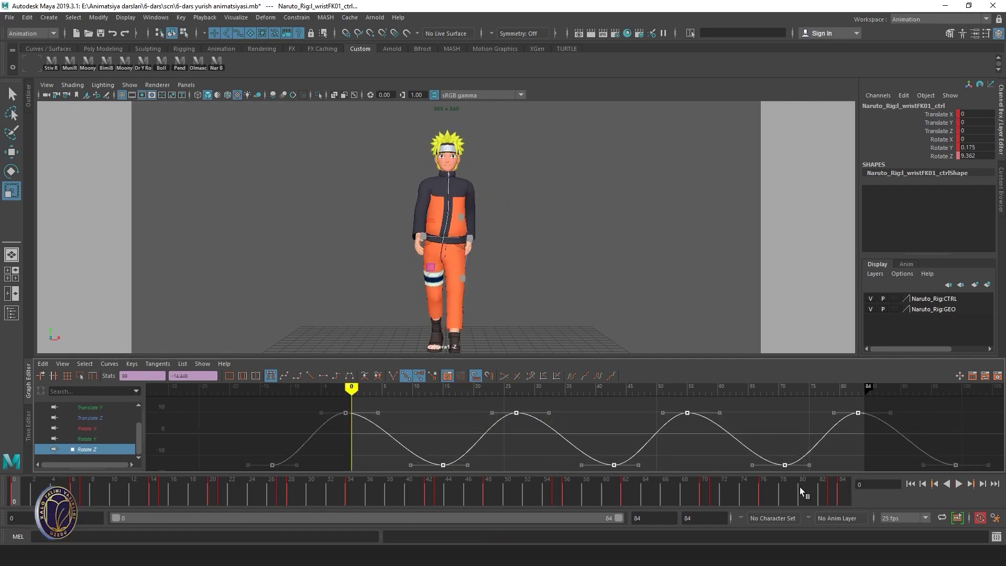
pyautogui.click(958, 484)
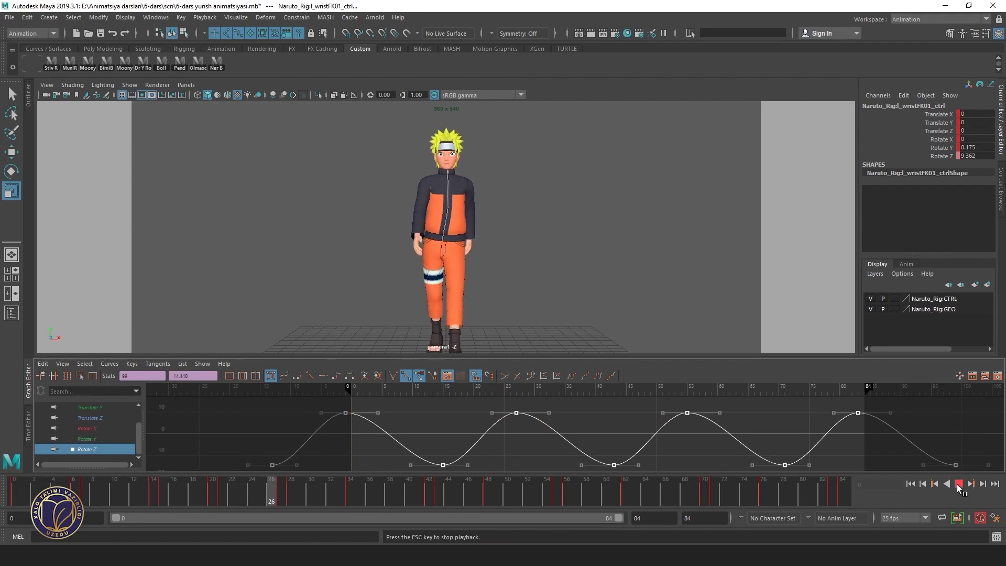
pyautogui.click(958, 484)
pyautogui.hotkey('ctrl', 'z')
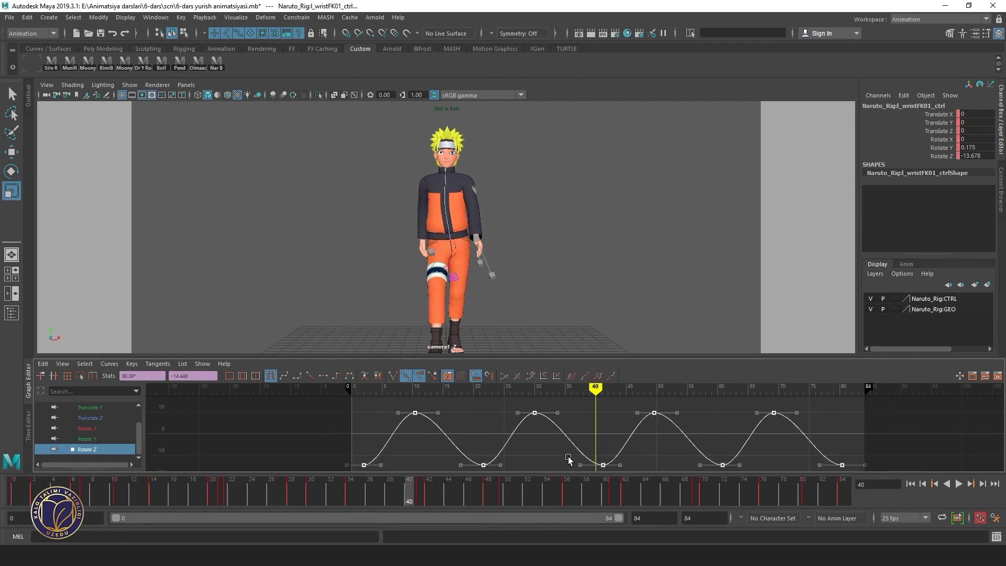
# Nudge the Rotate Z keys about one frame earlier and replay the walk twice
pyautogui.press('w')
pyautogui.keyDown('shift'); pyautogui.moveTo(570, 453); pyautogui.dragTo(566, 453, button='middle'); pyautogui.keyUp('shift')
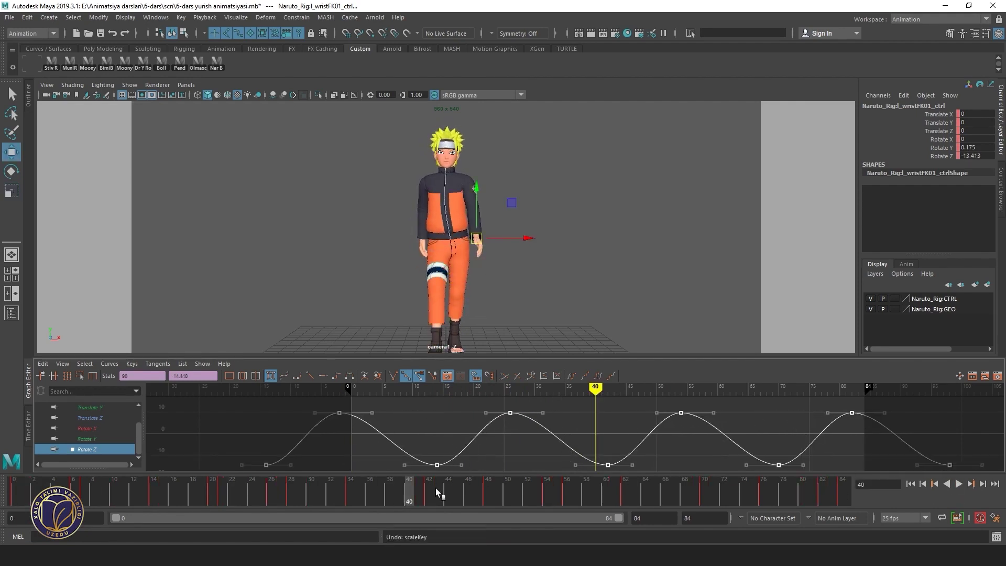
pyautogui.moveTo(435, 489); pyautogui.dragTo(1, 488)
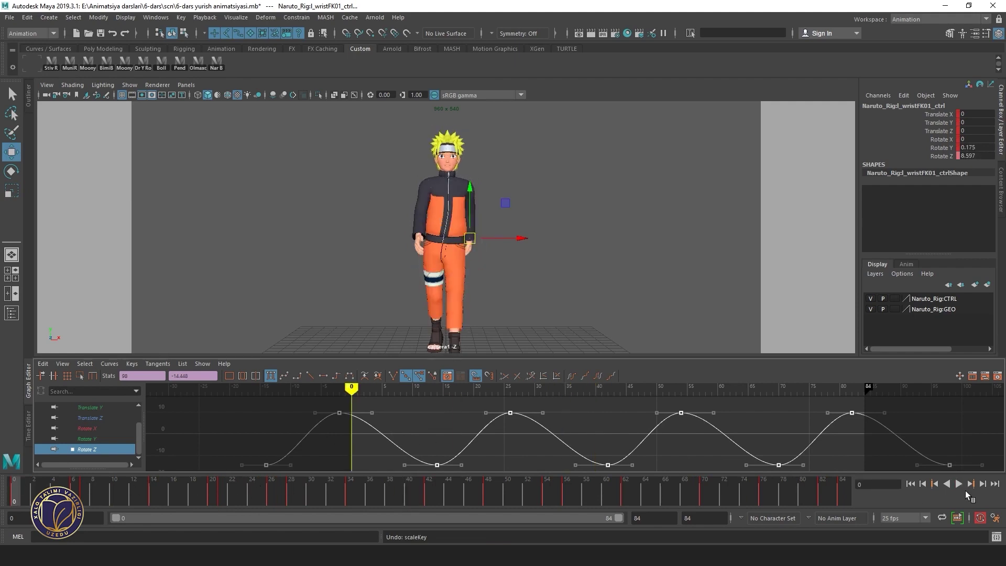
pyautogui.click(959, 483)
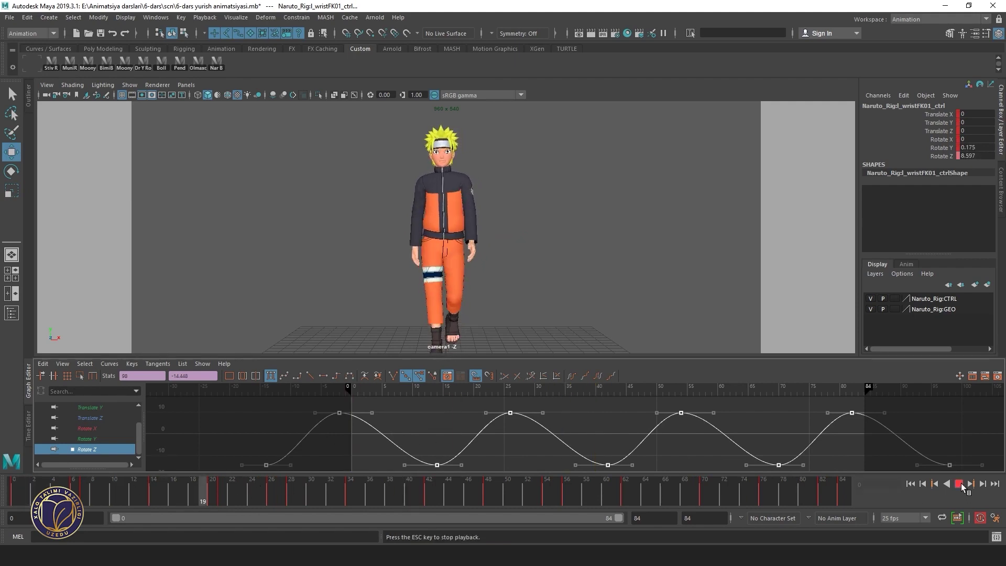
pyautogui.click(958, 483)
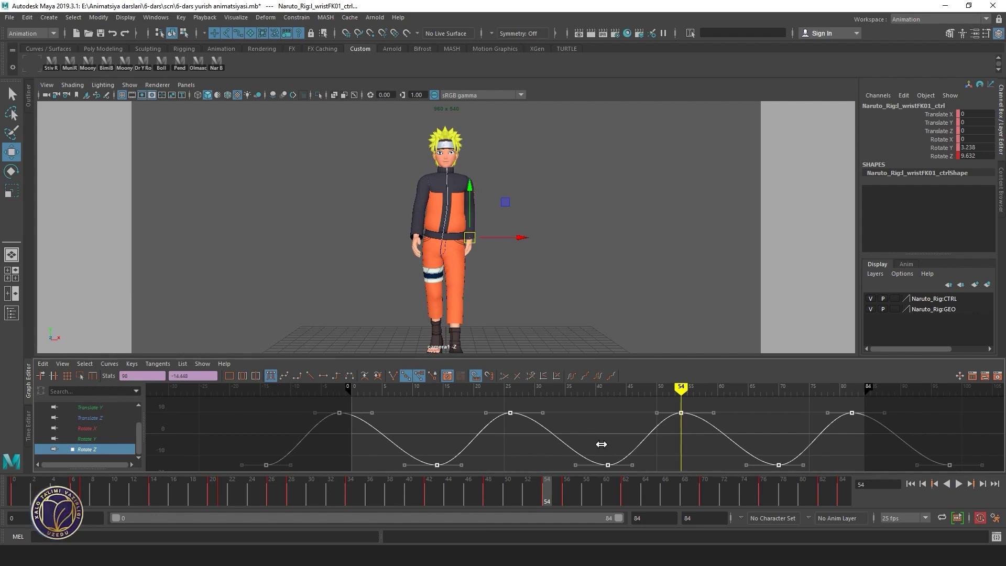
pyautogui.click(910, 483)
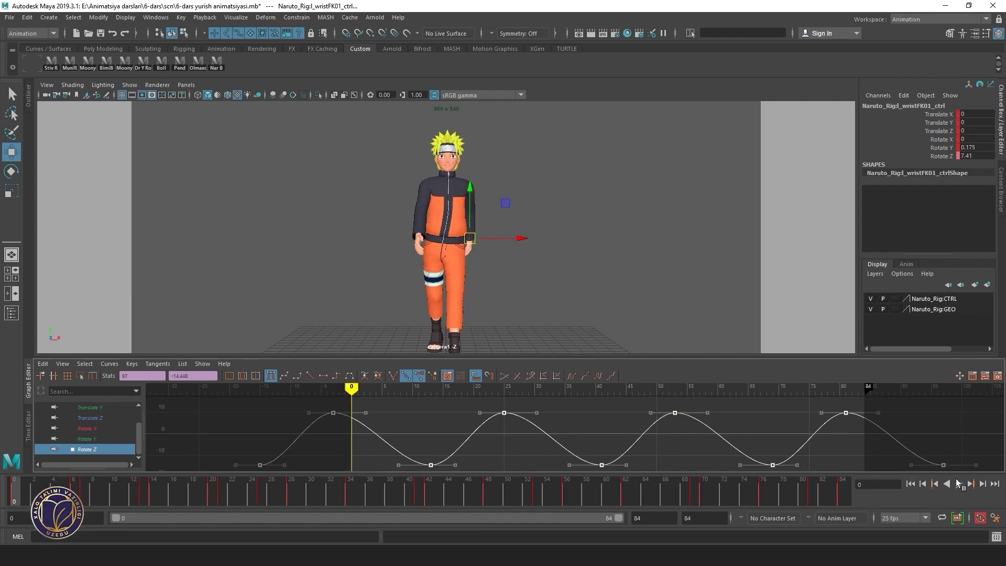
pyautogui.click(958, 483)
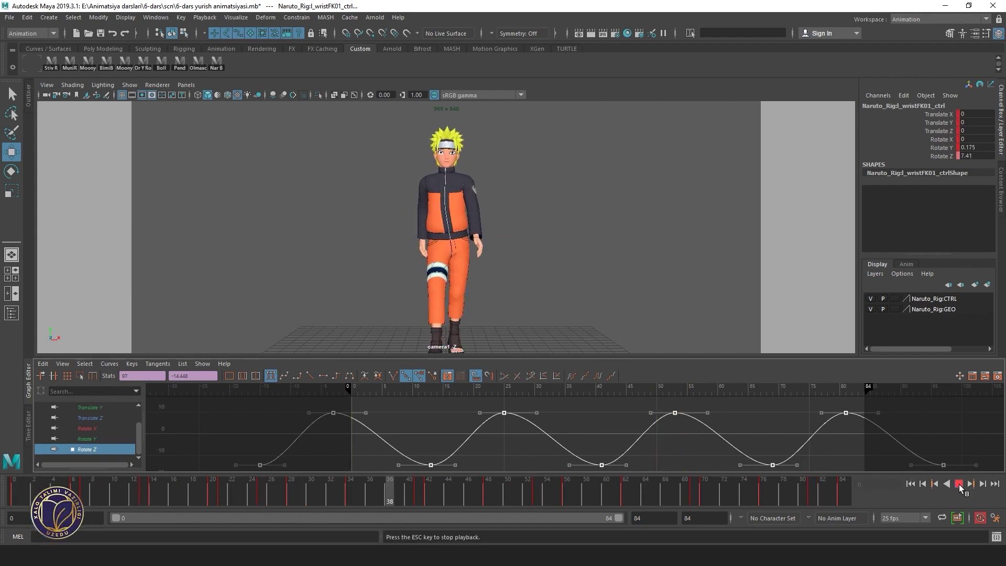
pyautogui.click(959, 484)
pyautogui.moveTo(500, 390); pyautogui.dragTo(602, 396)
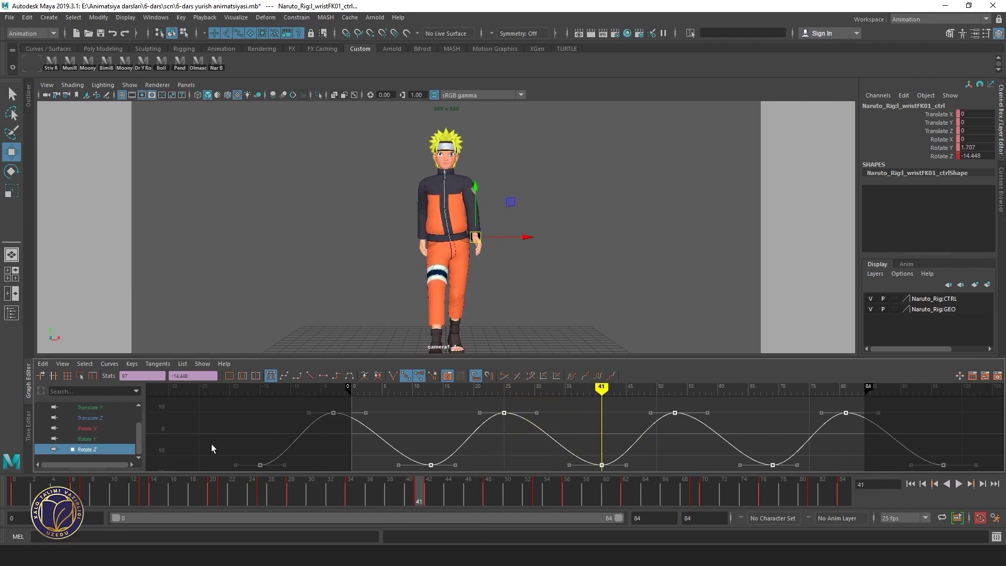
# Raise the low Rotate Z keys to about -3 and lower the peaks to near zero, then preview
pyautogui.moveTo(212, 447); pyautogui.dragTo(870, 404)
pyautogui.moveTo(671, 455); pyautogui.dragTo(669, 420, button='middle')
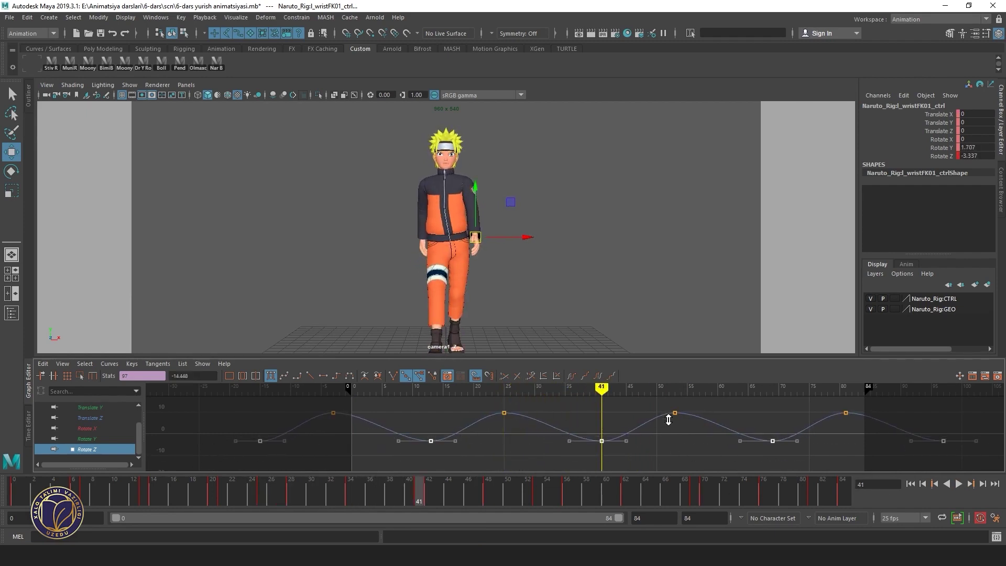
pyautogui.moveTo(612, 391); pyautogui.dragTo(675, 391)
pyautogui.moveTo(286, 405); pyautogui.dragTo(954, 419)
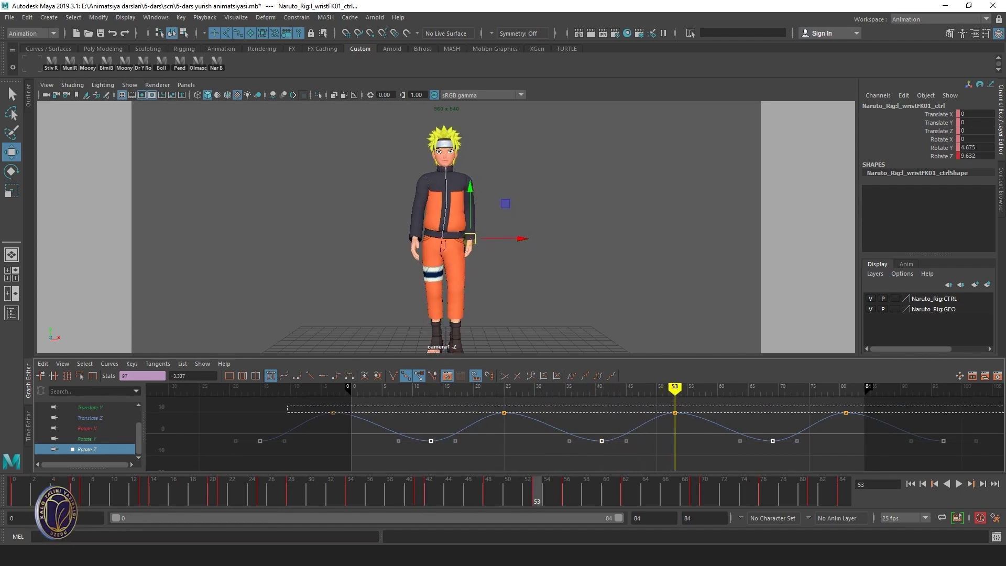
pyautogui.moveTo(786, 430); pyautogui.dragTo(786, 449, button='middle')
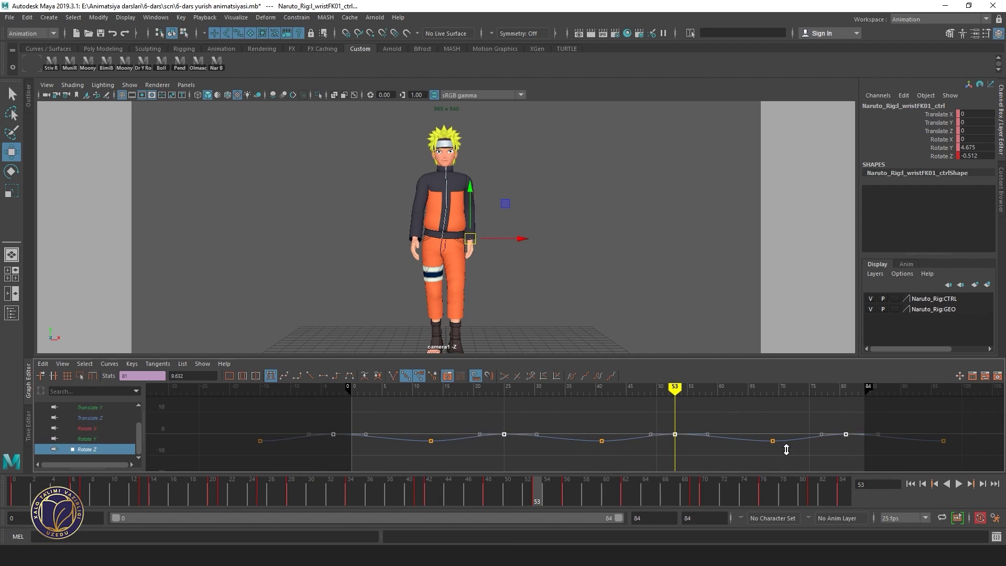
pyautogui.click(959, 484)
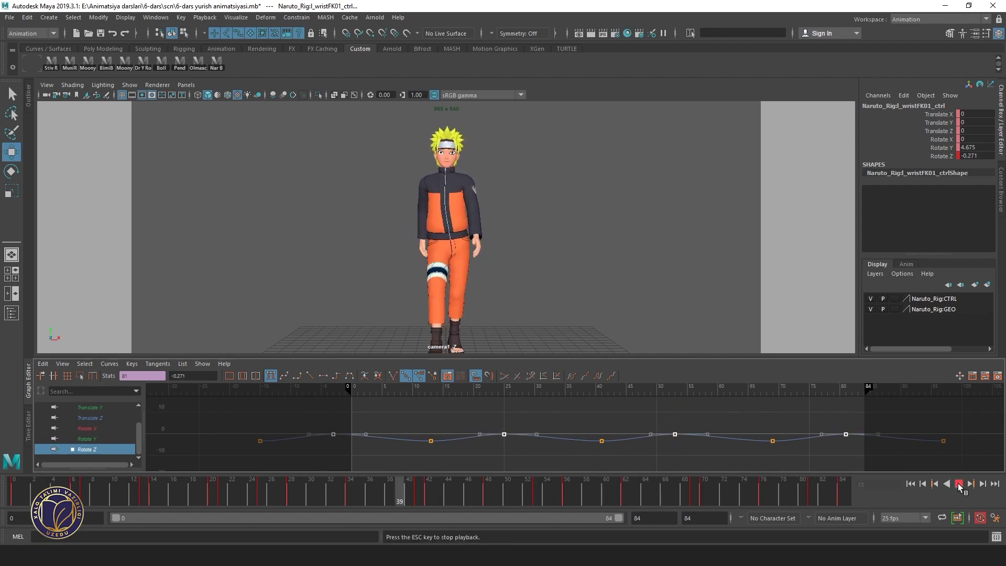
pyautogui.click(958, 484)
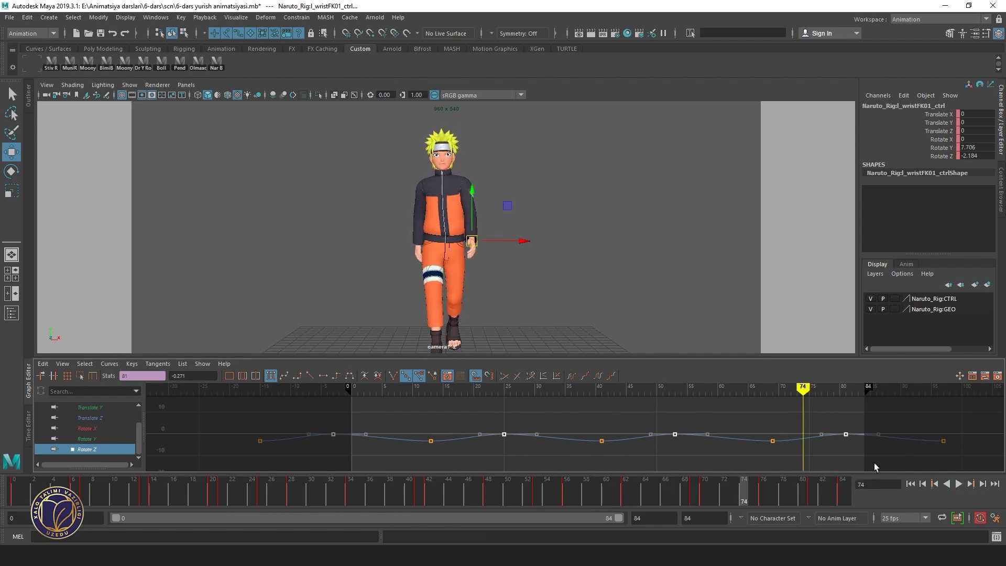
# Replay the walk from frame 53 and test-raise the peak keys, then undo
pyautogui.click(676, 386)
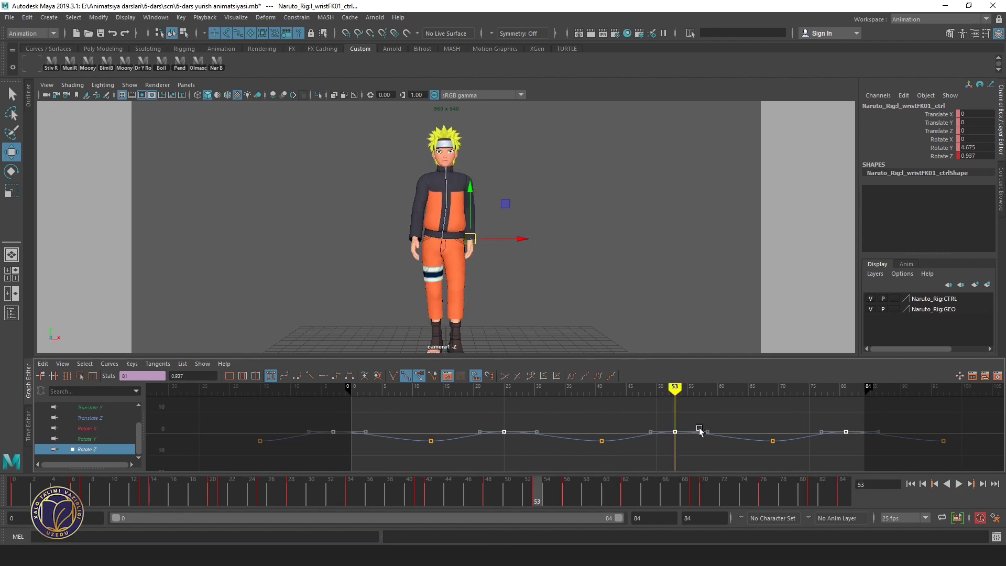
pyautogui.click(958, 483)
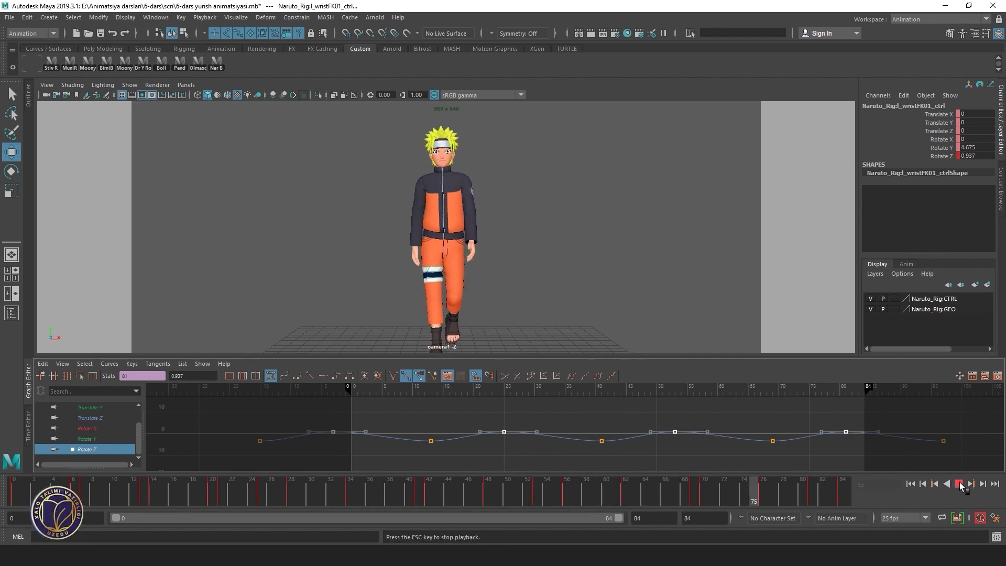
pyautogui.click(958, 483)
pyautogui.click(676, 386)
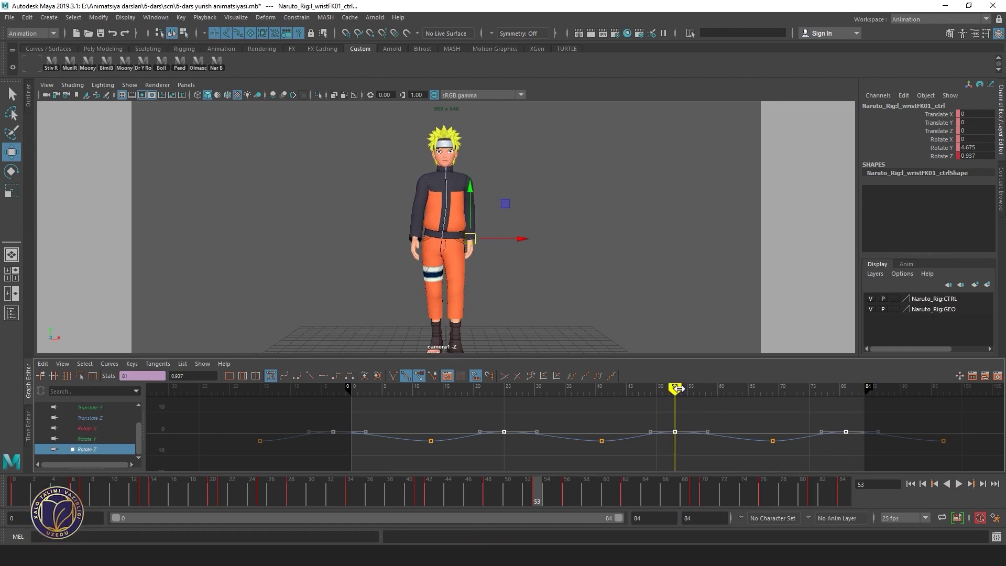
pyautogui.moveTo(705, 443); pyautogui.dragTo(704, 400, button='middle')
pyautogui.hotkey('ctrl', 'z')
# Nudge the peak keys up so frame 53 reads 2.144, and replay the walk
pyautogui.click(957, 483)
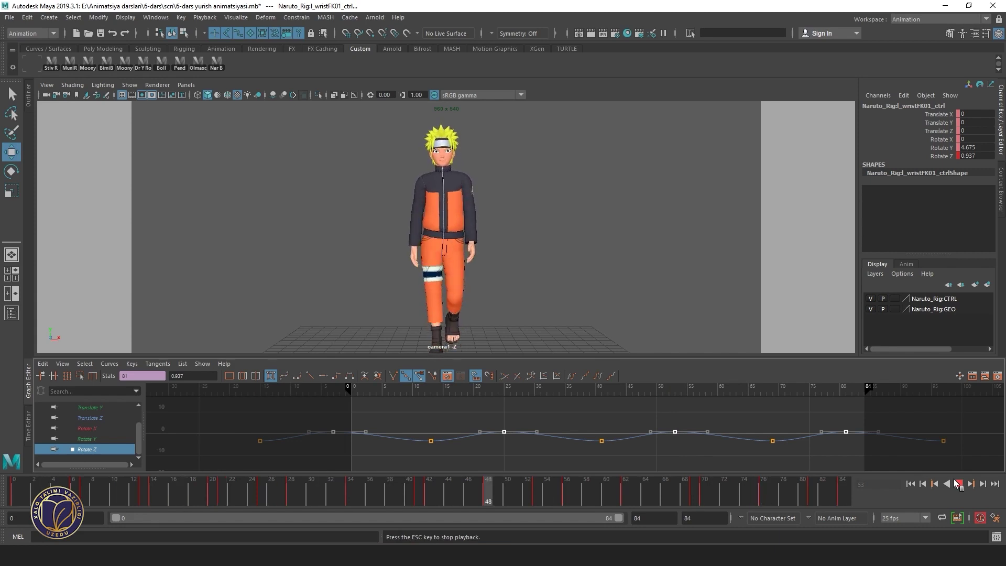
pyautogui.click(958, 483)
pyautogui.moveTo(700, 426); pyautogui.dragTo(701, 427, button='middle')
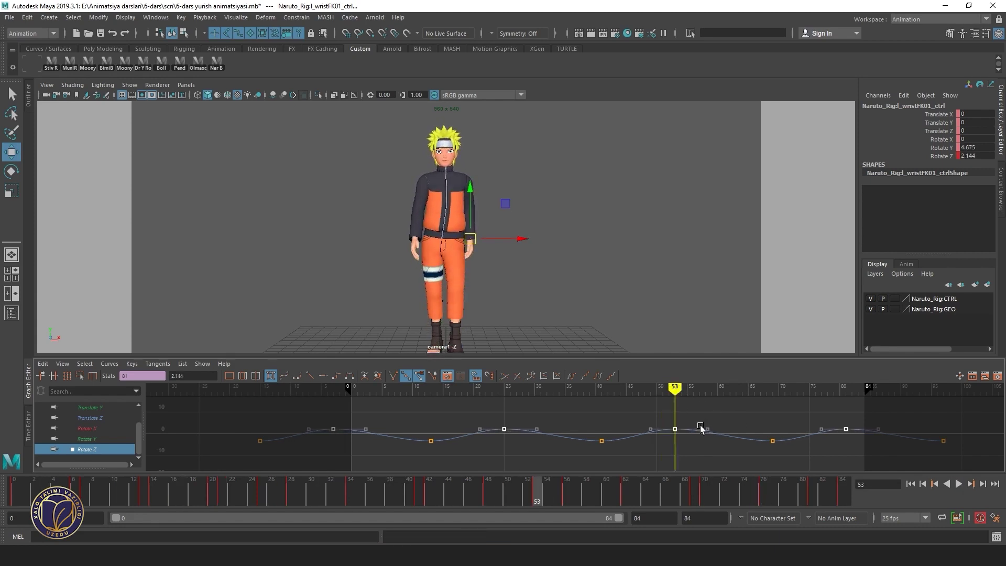
pyautogui.click(958, 484)
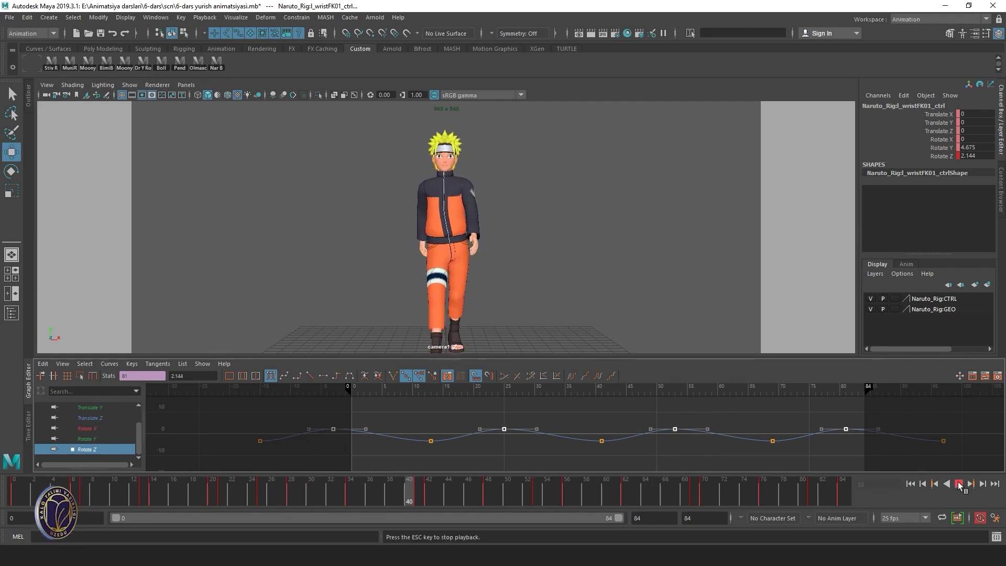
pyautogui.press('Escape')
pyautogui.click(675, 389)
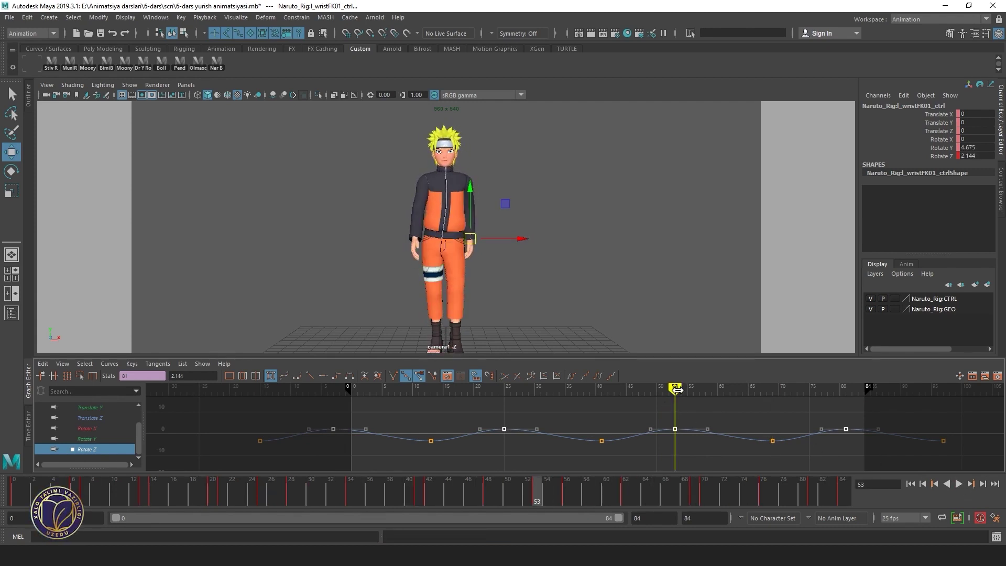
# Nudge the left wrist's Rotate Z peak and bottom keys, replaying the walk to review
pyautogui.moveTo(699, 440); pyautogui.dragTo(699, 434, button='middle')
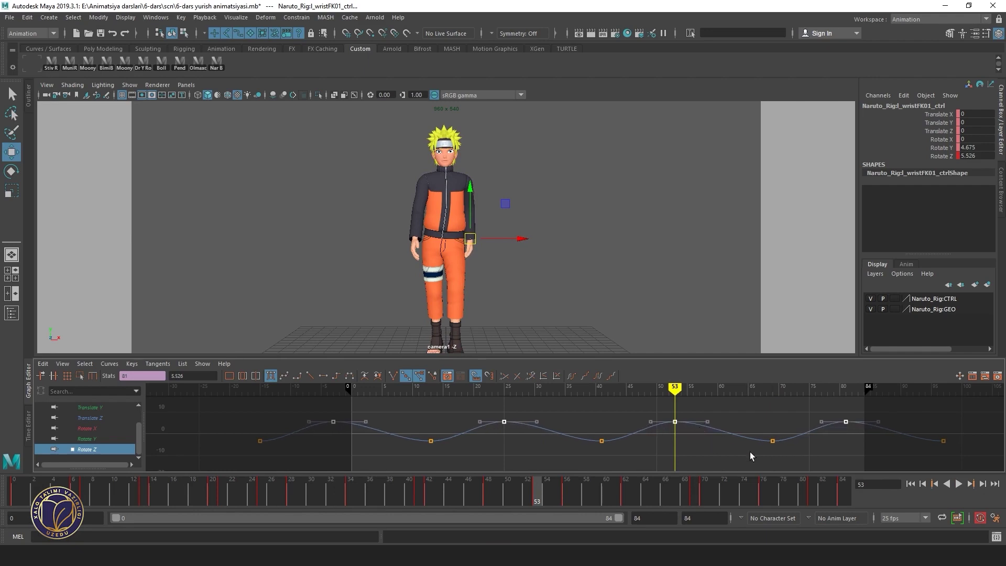
pyautogui.click(958, 483)
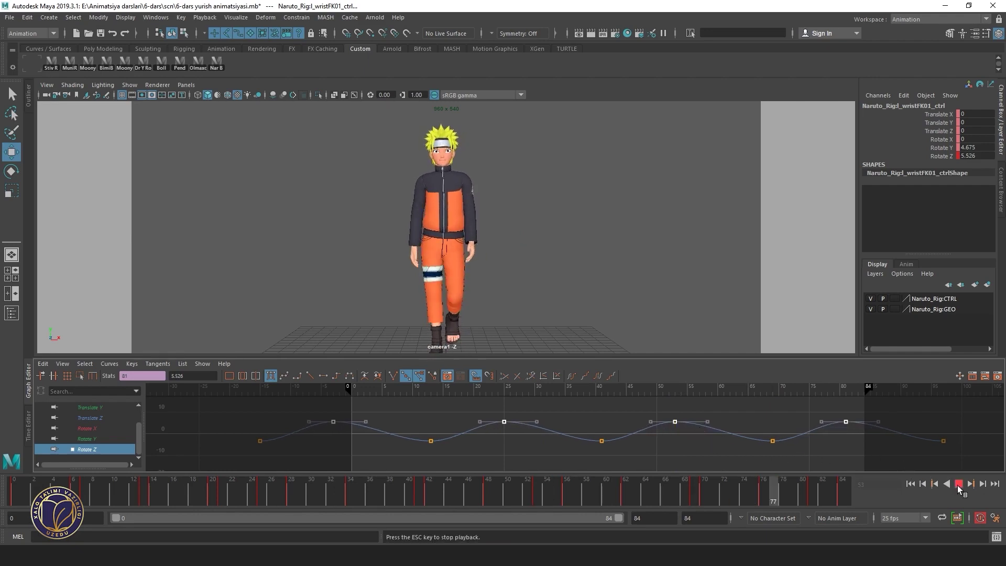
pyautogui.click(959, 483)
pyautogui.click(679, 389)
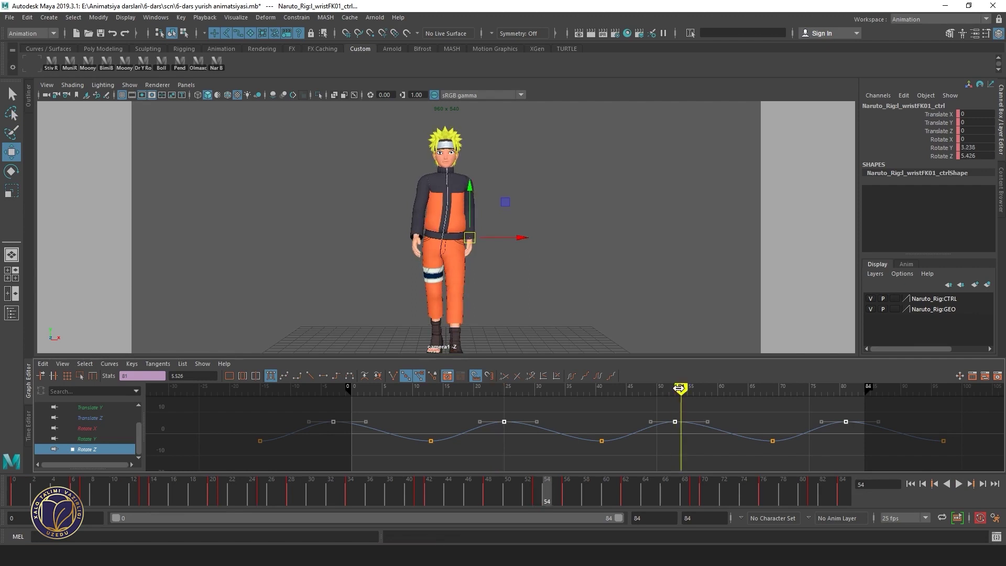
pyautogui.click(675, 389)
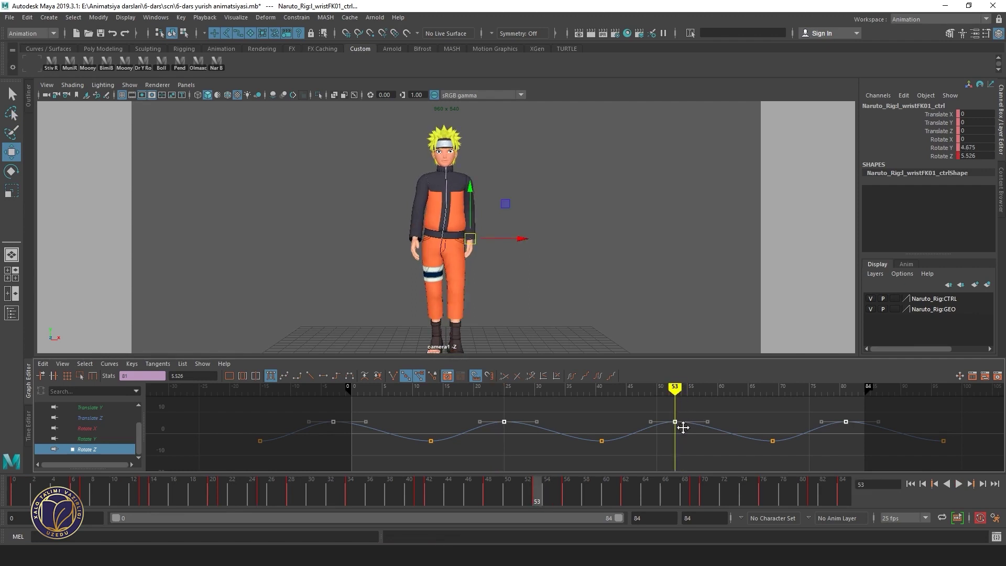
pyautogui.press(',')
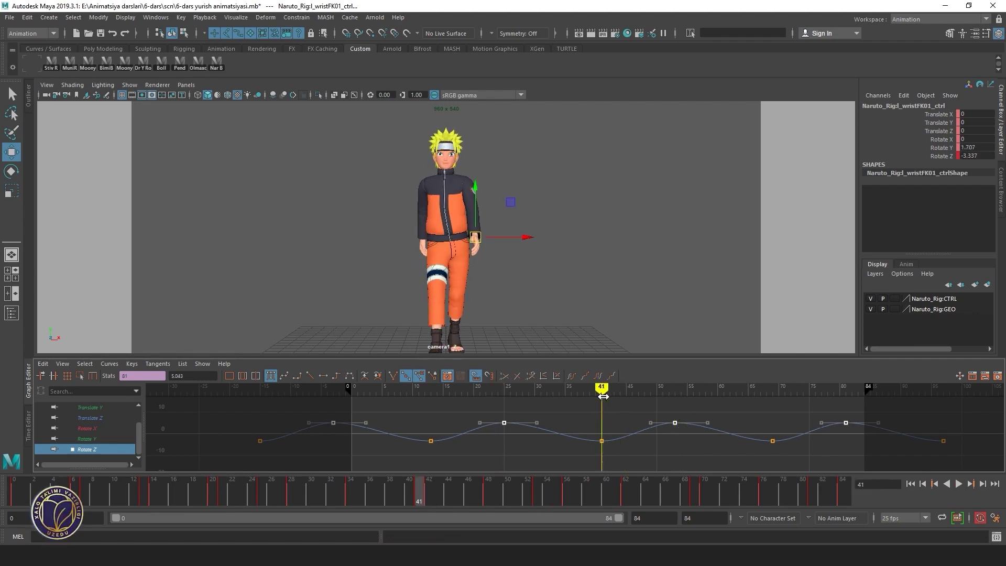
pyautogui.moveTo(694, 447); pyautogui.dragTo(694, 450, button='middle')
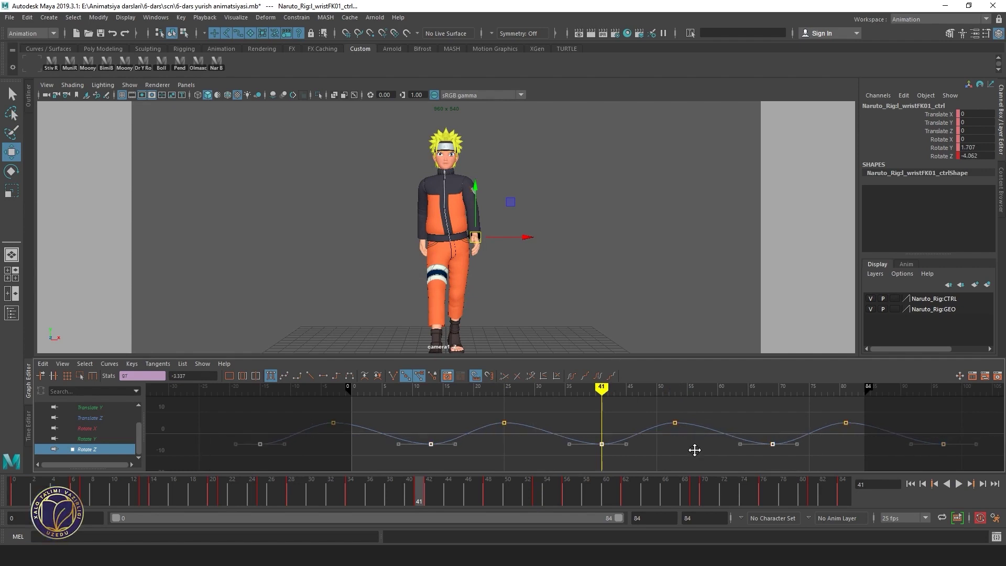
pyautogui.click(961, 482)
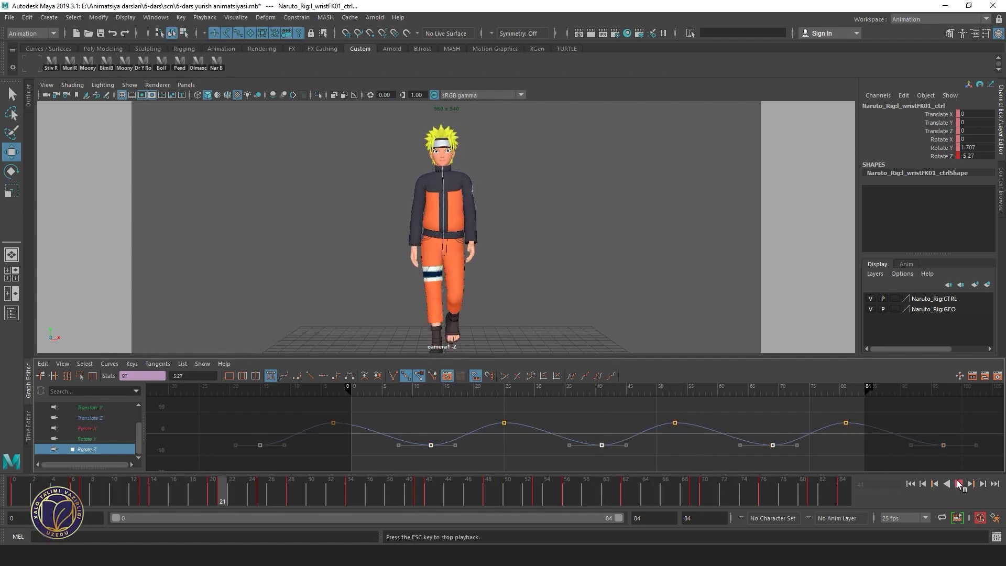
pyautogui.click(960, 483)
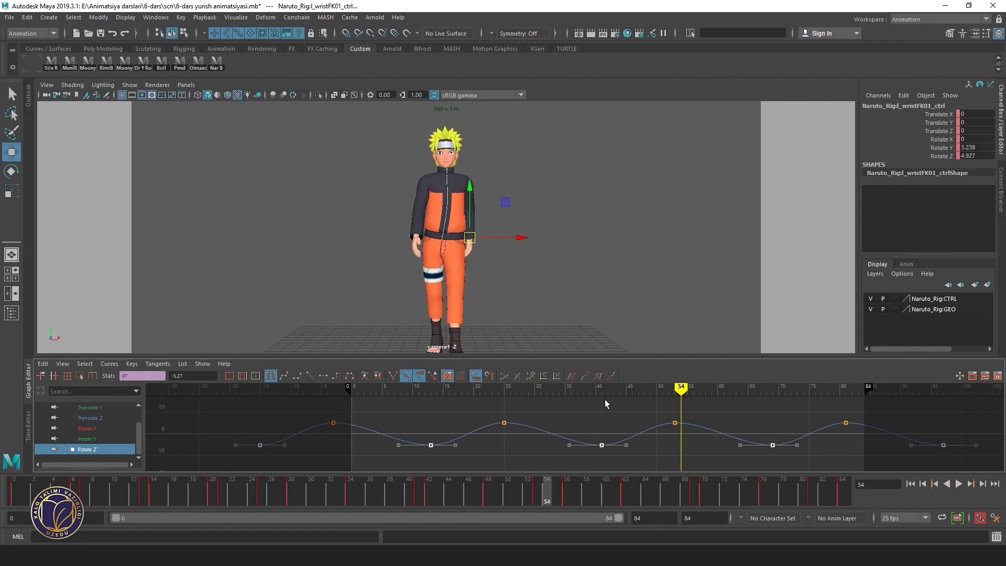
# Try shifting all Rotate Z keys lower, review playback, then undo the shift
pyautogui.click(634, 423)
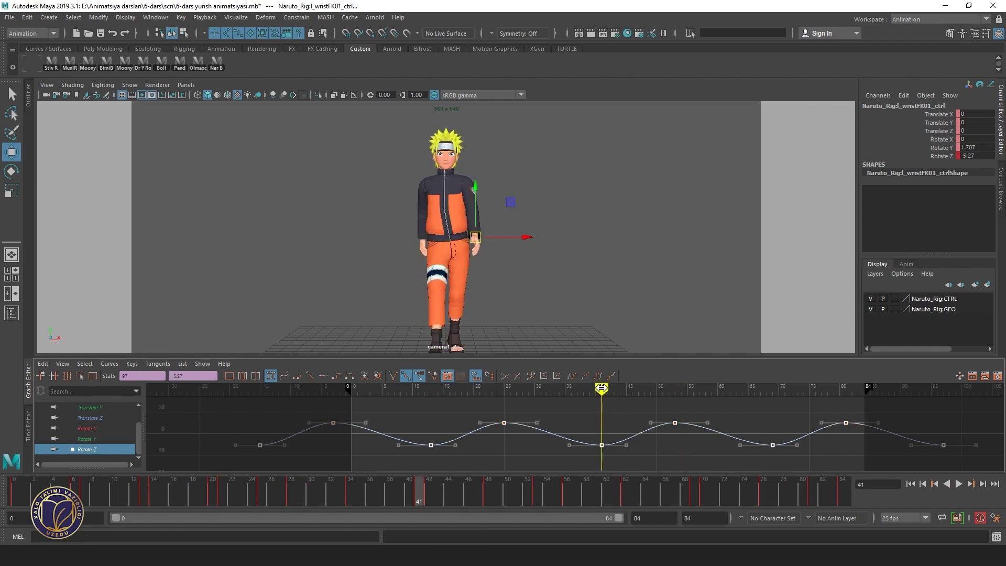
pyautogui.moveTo(615, 420); pyautogui.dragTo(613, 419, button='middle')
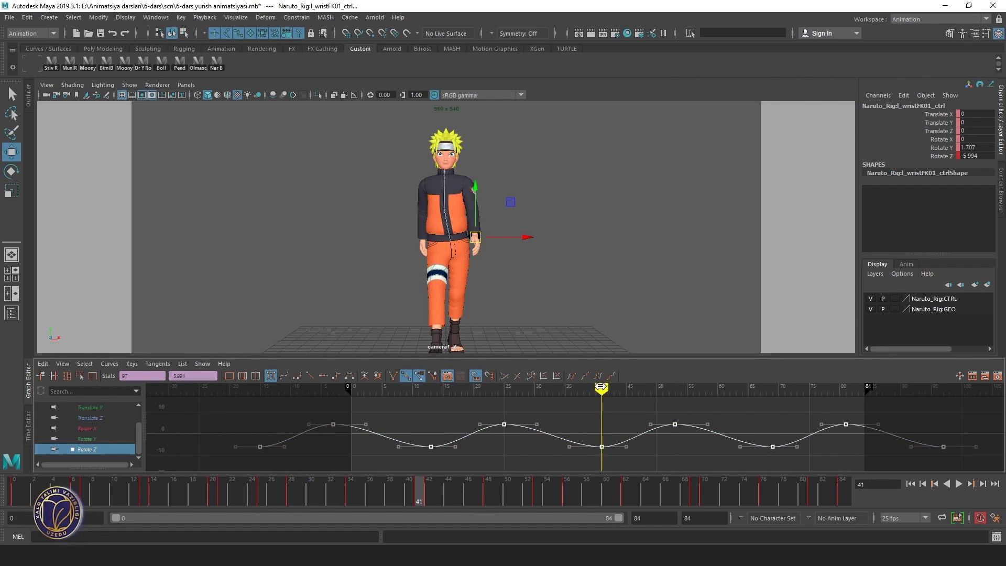
pyautogui.moveTo(604, 387); pyautogui.dragTo(406, 388)
pyautogui.click(959, 483)
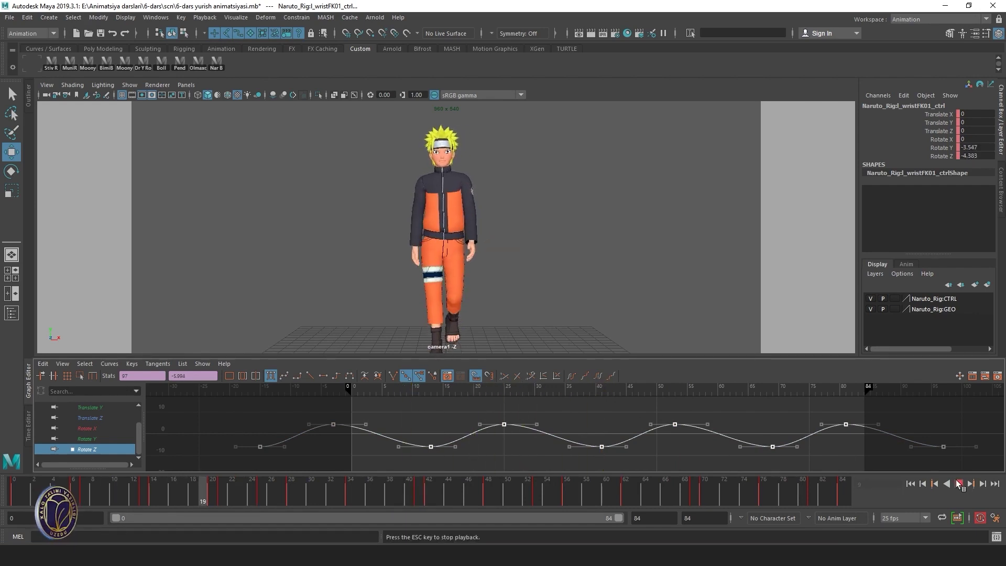
pyautogui.click(959, 483)
pyautogui.hotkey('ctrl', 'z')
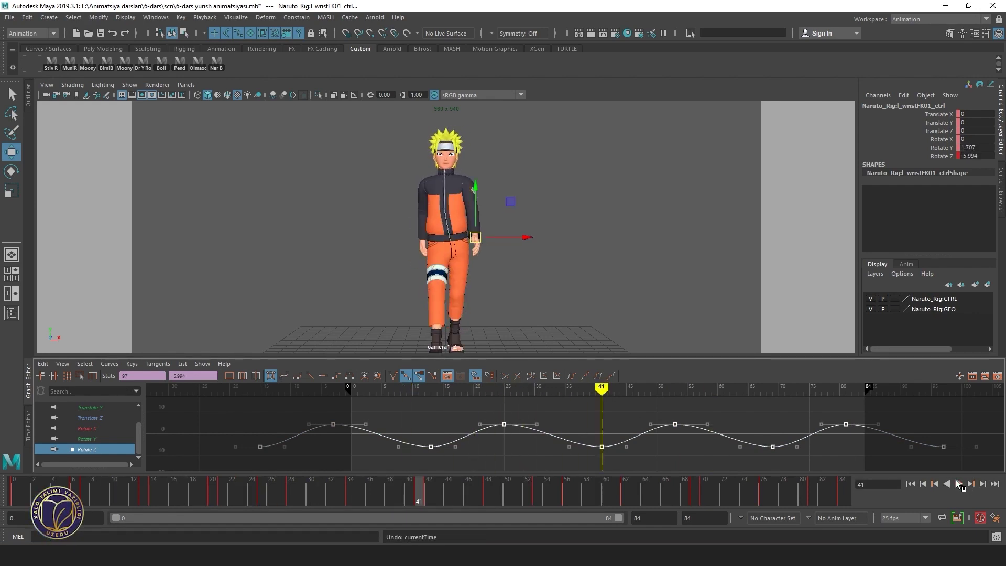
pyautogui.hotkey('ctrl', 'z')
pyautogui.click(958, 483)
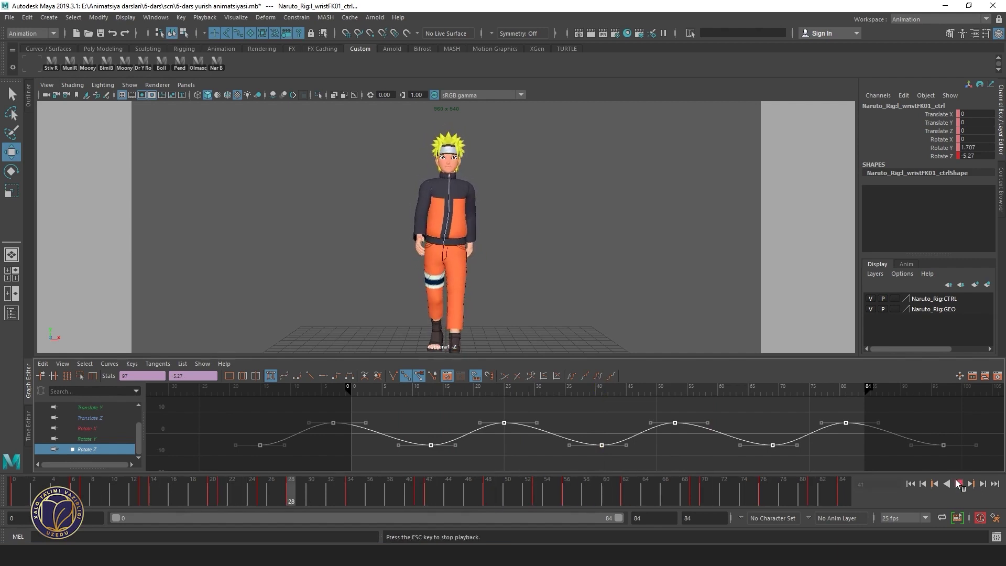
pyautogui.click(958, 483)
# Lower the wrist Rotate Z peak keys to about 3.6, review the walk, and save
pyautogui.moveTo(604, 389); pyautogui.dragTo(676, 387)
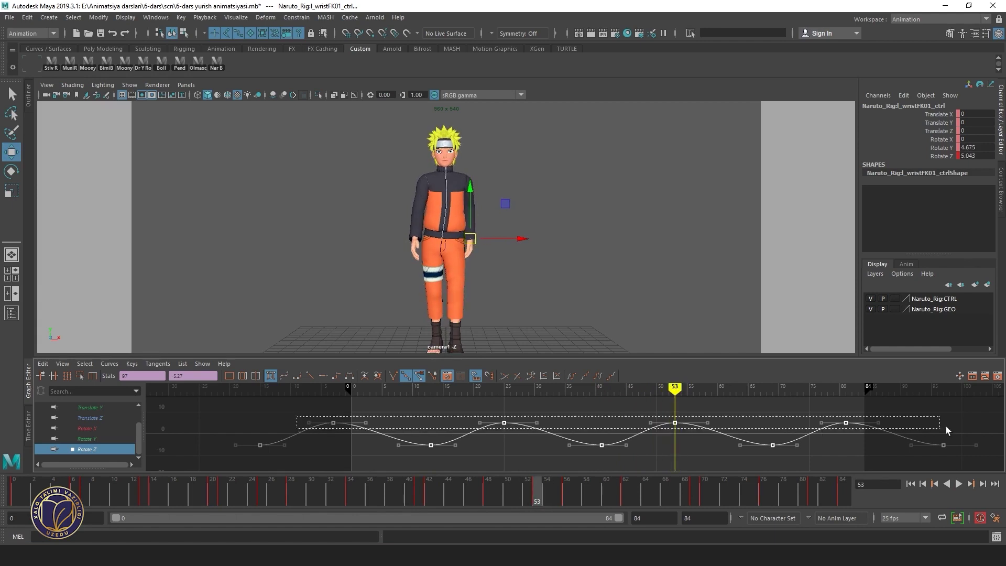
pyautogui.moveTo(981, 430); pyautogui.dragTo(775, 442)
pyautogui.moveTo(775, 442); pyautogui.dragTo(781, 442, button='middle')
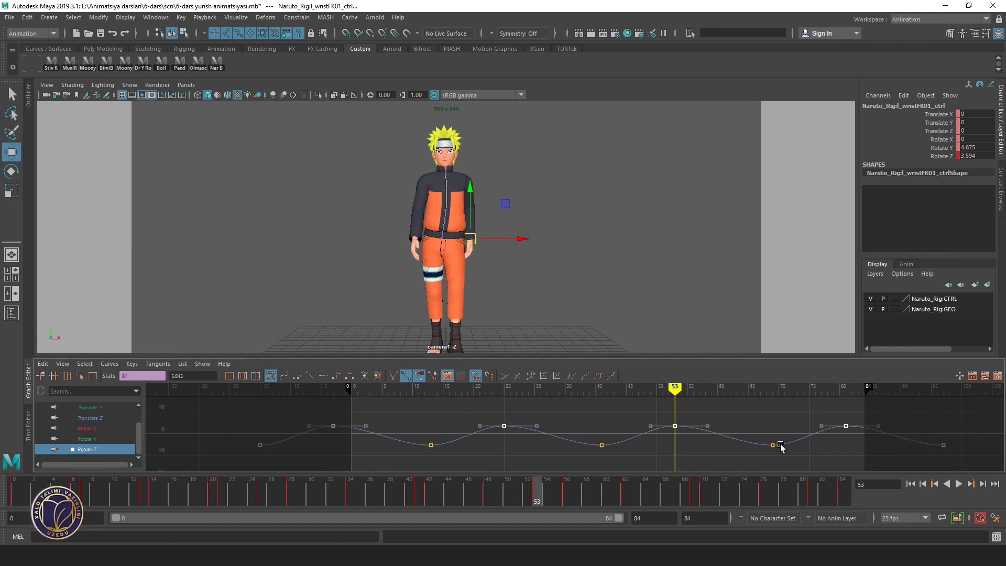
pyautogui.click(958, 483)
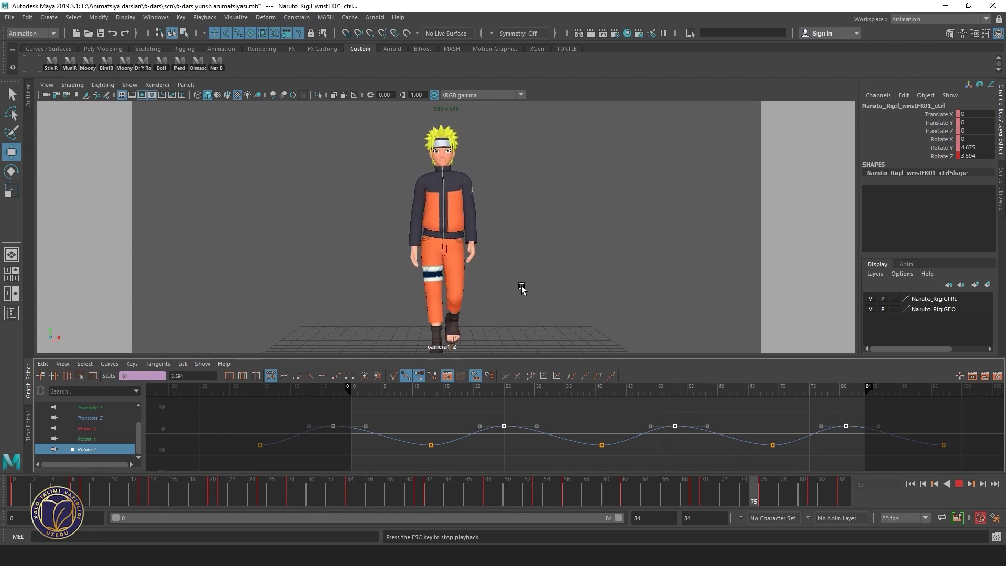
pyautogui.click(676, 388)
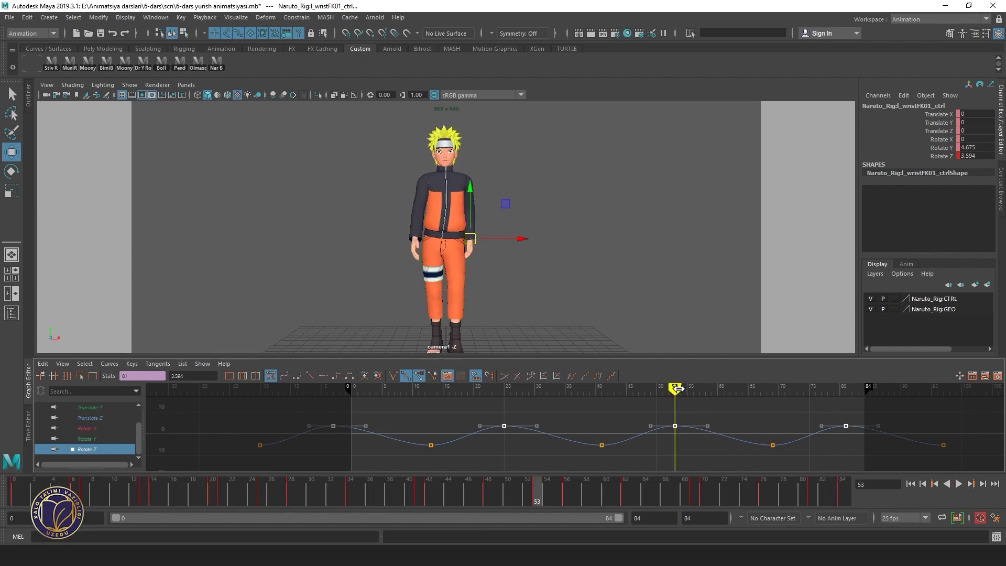
pyautogui.click(960, 485)
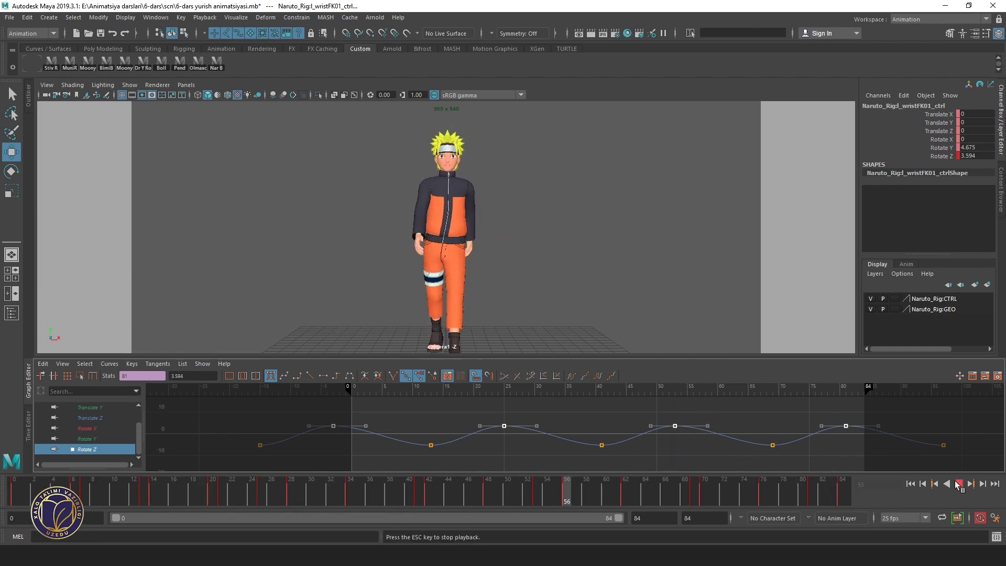
pyautogui.click(680, 389)
pyautogui.moveTo(699, 425); pyautogui.dragTo(701, 453, button='middle')
pyautogui.hotkey('ctrl', 'z')
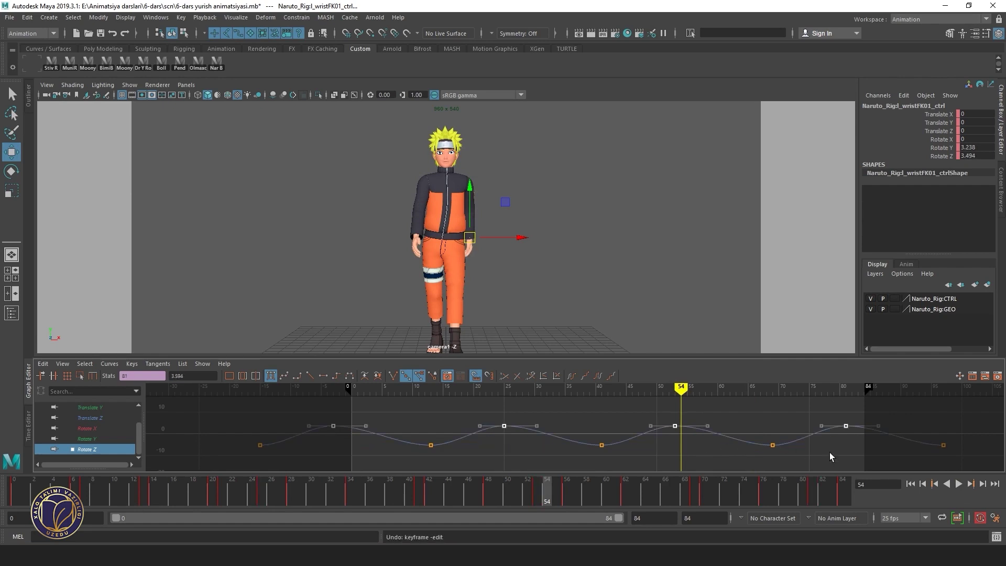
pyautogui.click(958, 485)
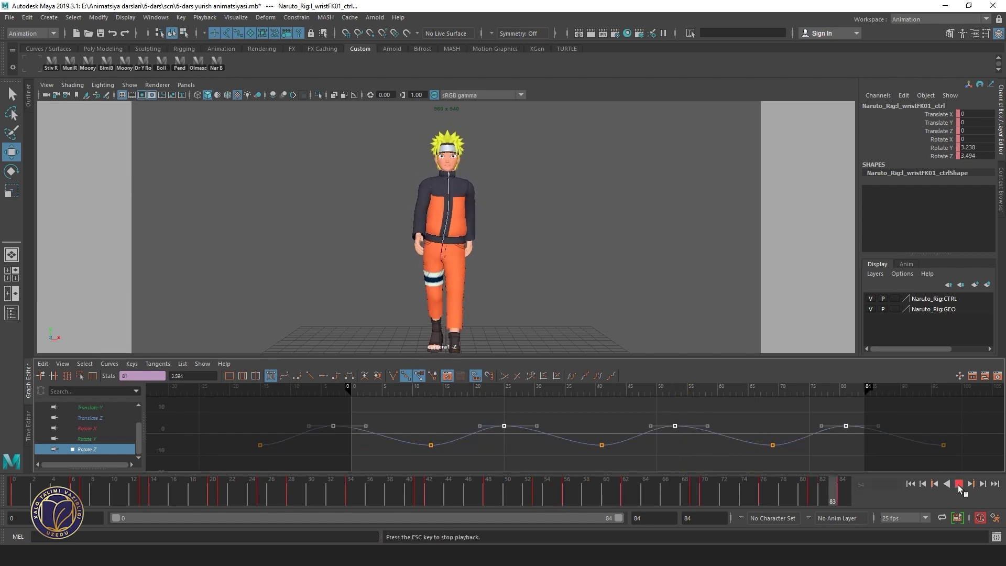
pyautogui.click(958, 485)
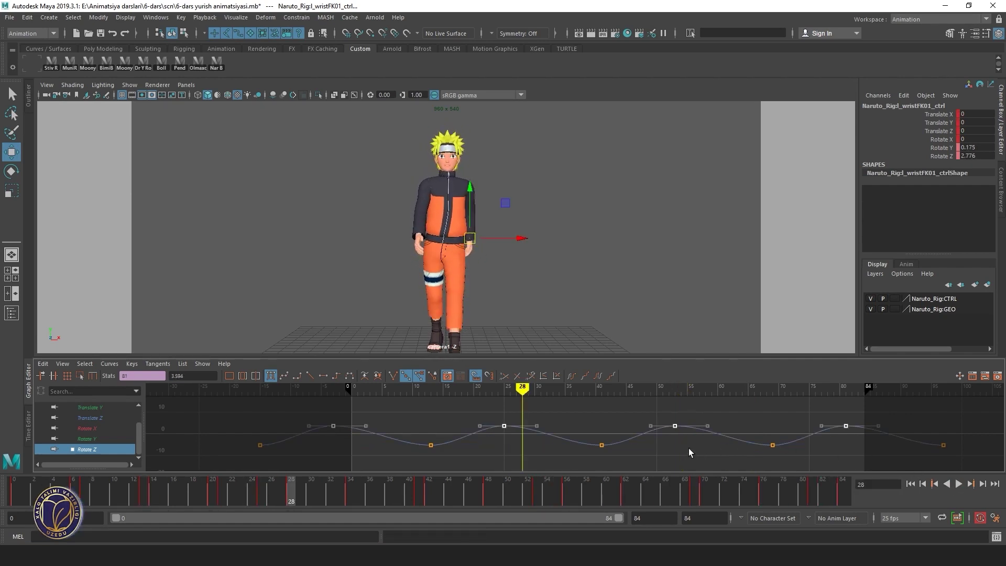
pyautogui.hotkey('ctrl', 's')
# Insert a key at frame 0 on the wrist's Rotate Z curve
pyautogui.click(351, 389)
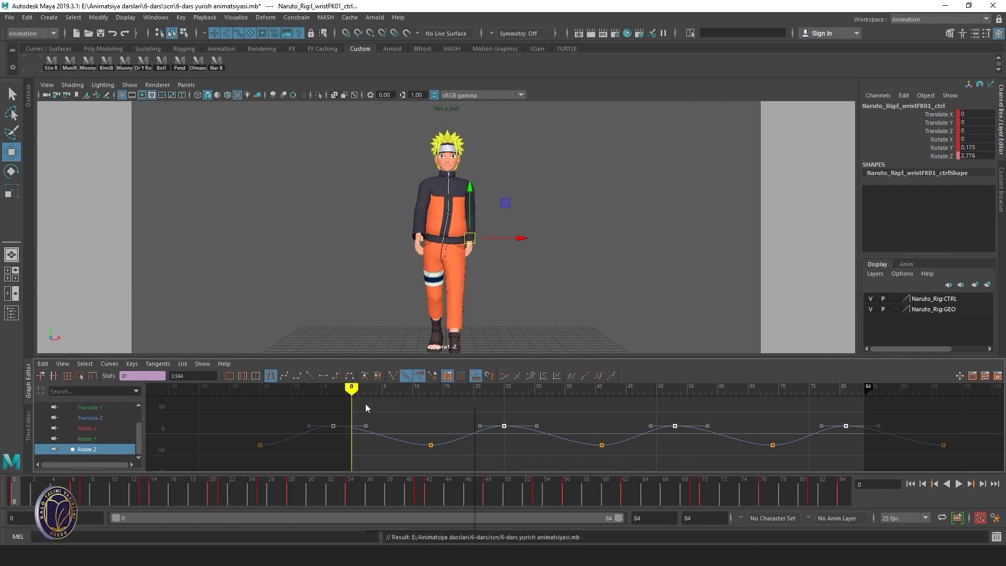
pyautogui.rightClick(367, 405)
pyautogui.click(394, 410)
pyautogui.middleClick(348, 405)
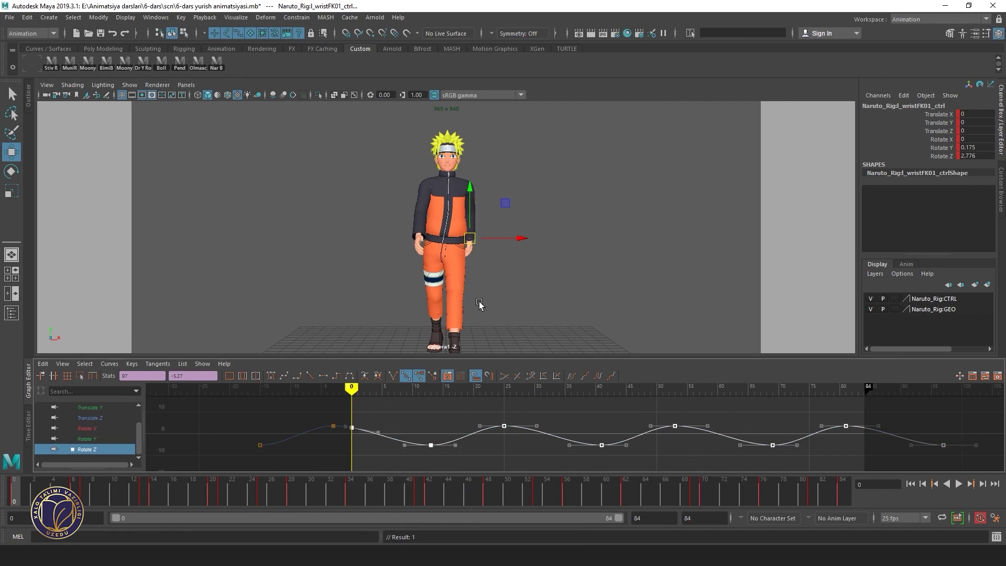
# Select the right wrist control and show only its Rotate Z curve
pyautogui.press('space')
pyautogui.moveTo(651, 276)
pyautogui.keyDown('alt'); pyautogui.mouseDown()
pyautogui.moveTo(679, 206)
pyautogui.moveTo(649, 256)
pyautogui.mouseUp(); pyautogui.keyUp('alt')
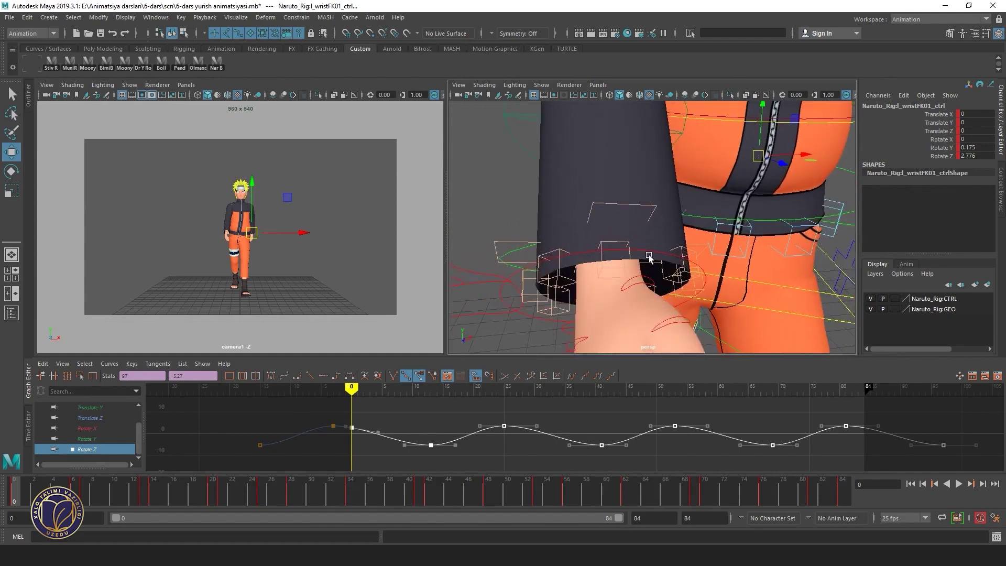
pyautogui.click(649, 254)
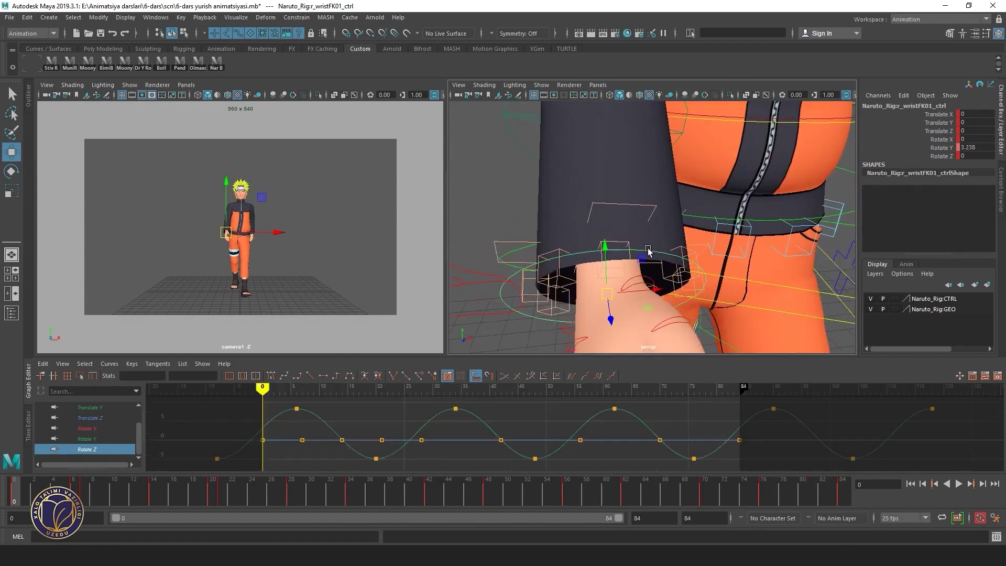
pyautogui.click(95, 449)
# Replace the Rotate Z keys with the pasted swinging wave and delete frame 14's key
pyautogui.moveTo(330, 386); pyautogui.dragTo(341, 414)
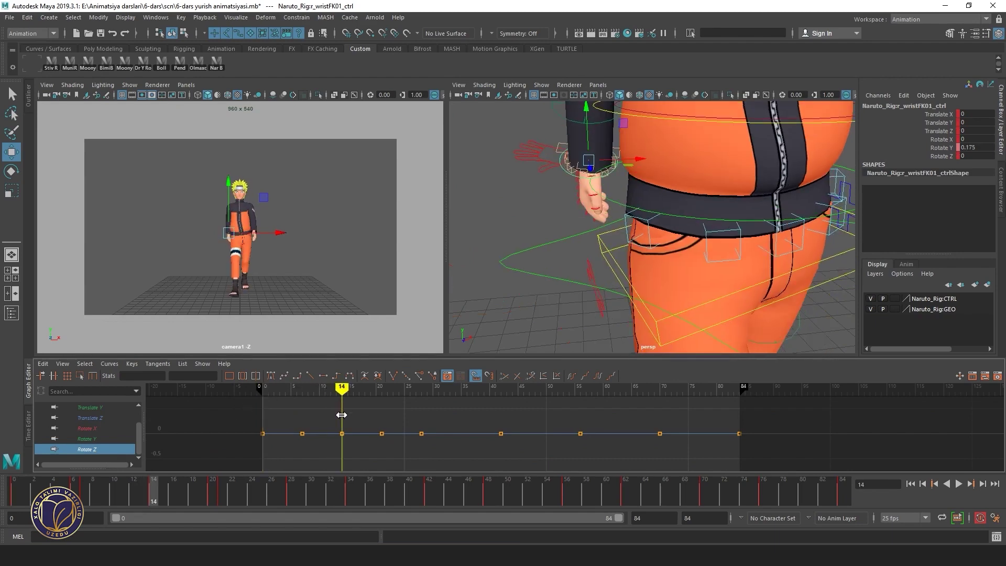
pyautogui.press('Delete')
pyautogui.moveTo(373, 425); pyautogui.dragTo(913, 470)
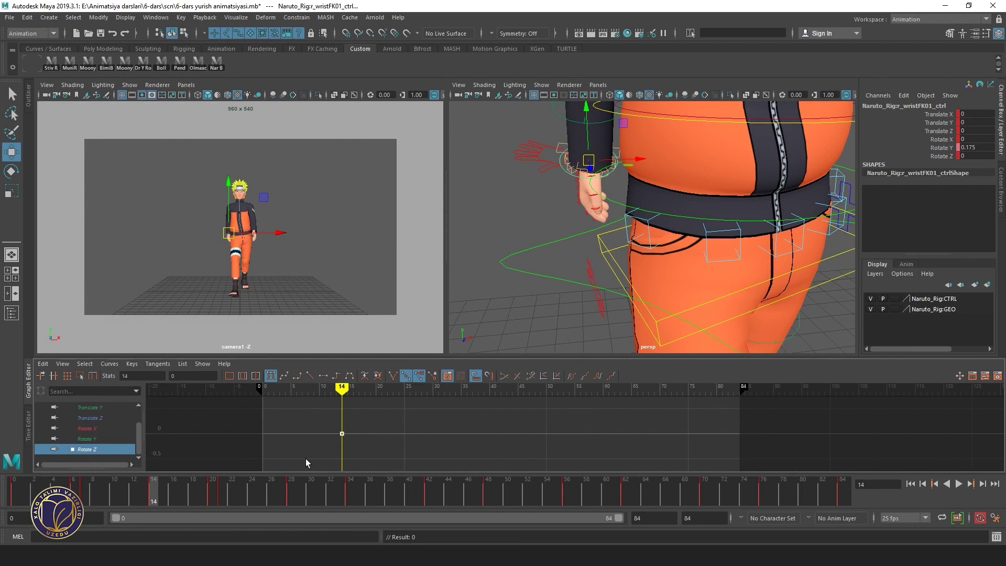
pyautogui.hotkey('ctrl', 'v')
pyautogui.press('f')
pyautogui.scroll(-3, 395, 424)
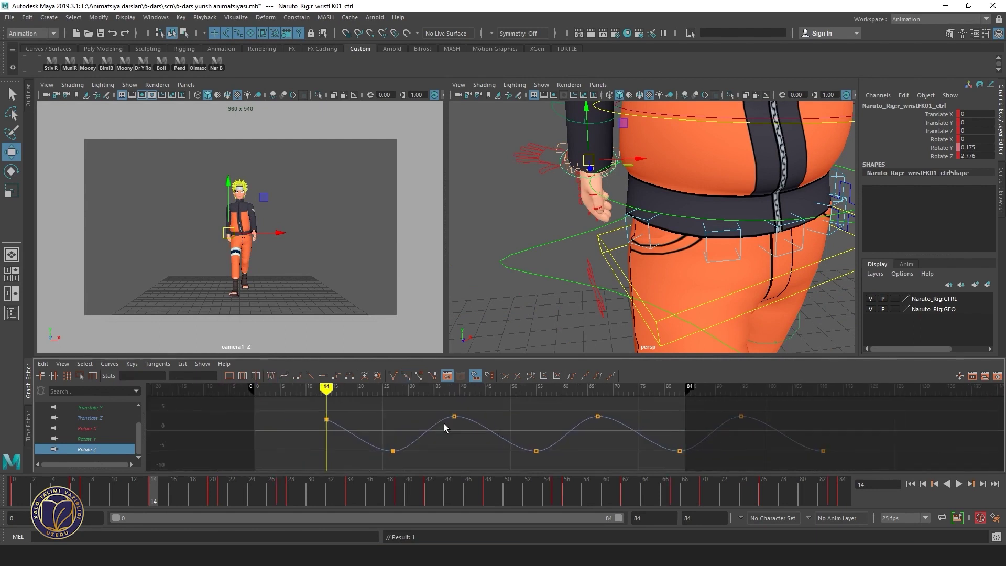
pyautogui.scroll(-2, 444, 423)
pyautogui.press('Delete')
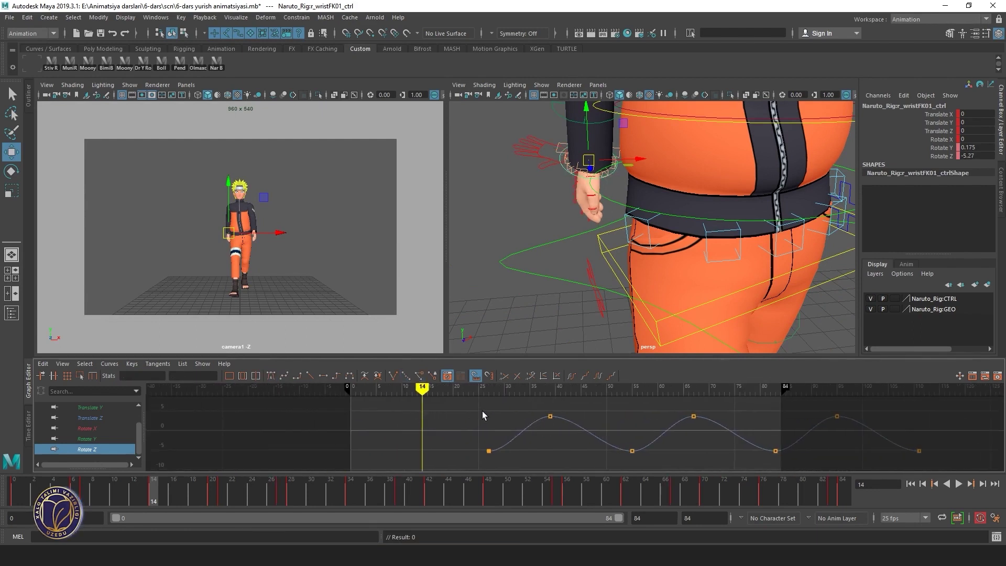
# Shift the wrist's Rotate Z keys about 27 frames earlier and play the walk
pyautogui.moveTo(478, 407)
pyautogui.mouseDown()
pyautogui.moveTo(847, 473)
pyautogui.moveTo(943, 466)
pyautogui.mouseUp()
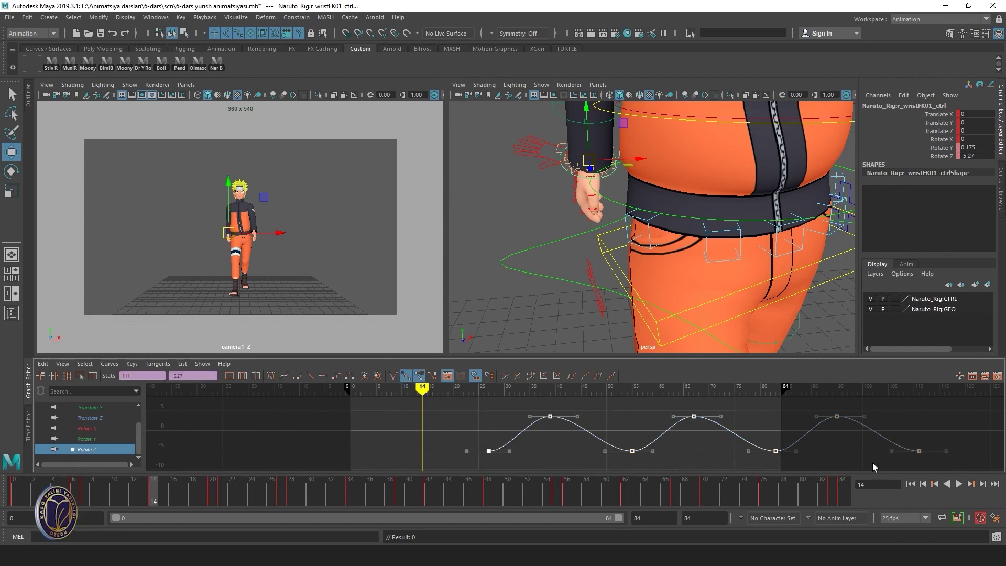
pyautogui.click(770, 388)
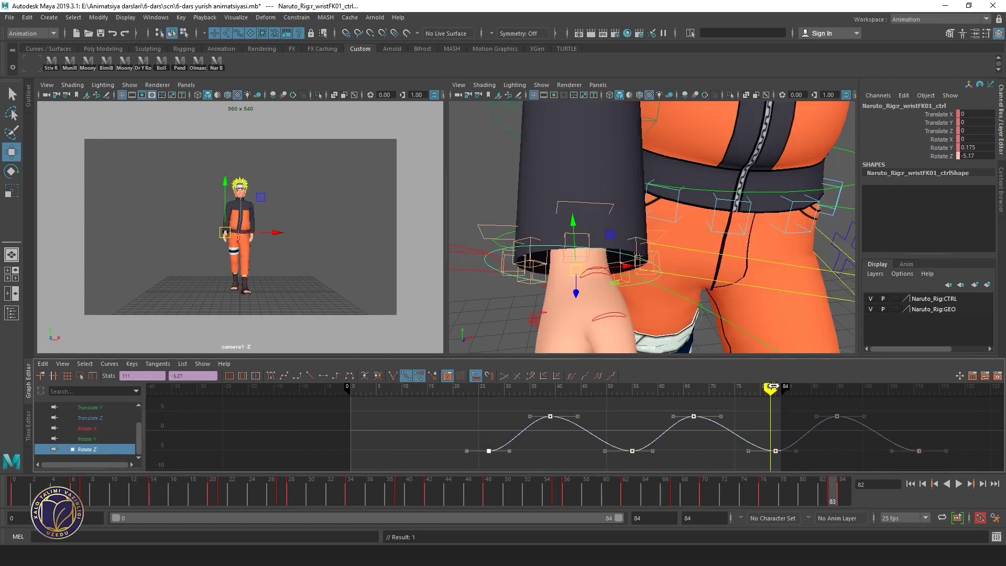
pyautogui.moveTo(773, 387); pyautogui.dragTo(732, 446)
pyautogui.click(764, 417)
pyautogui.press('f')
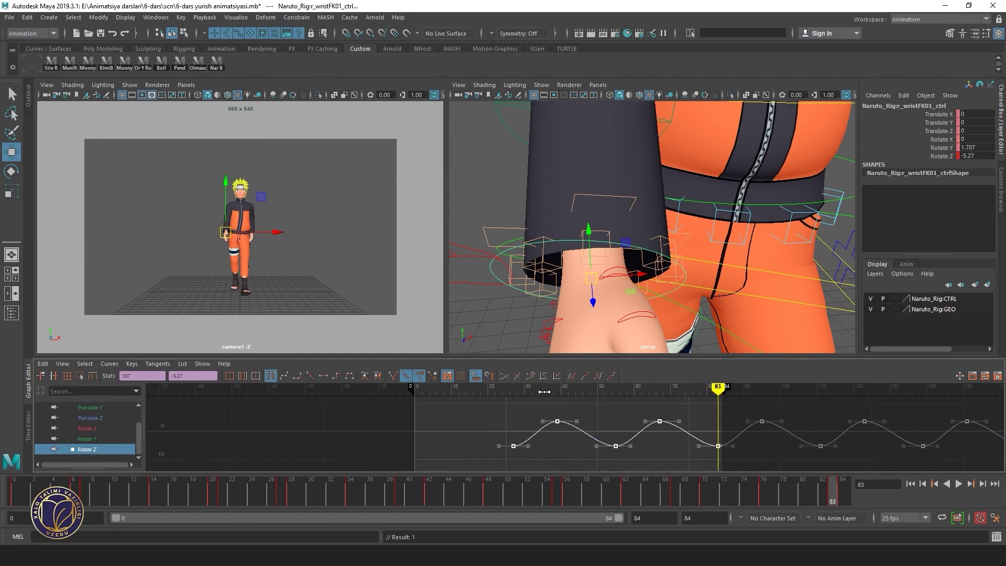
pyautogui.click(513, 390)
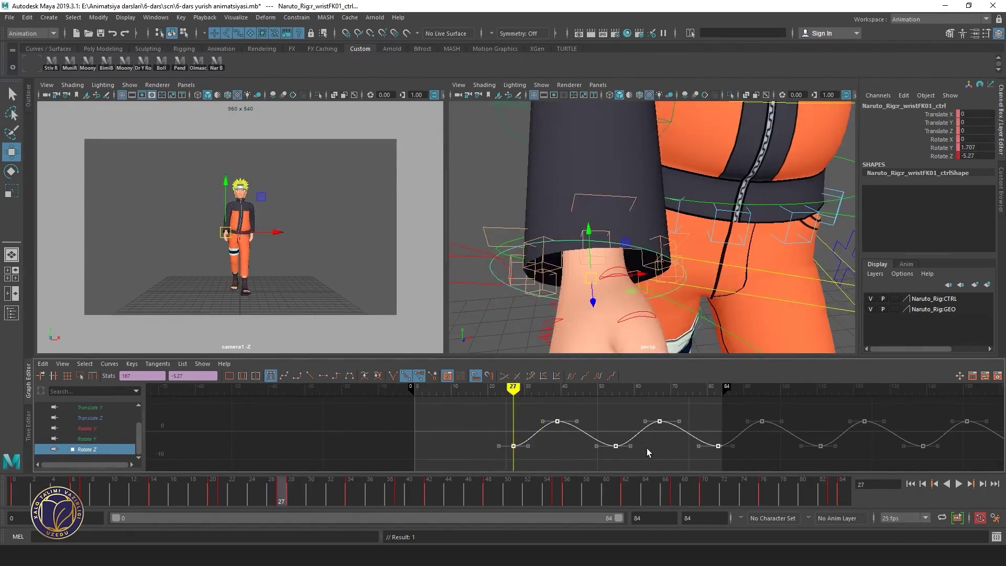
pyautogui.keyDown('shift'); pyautogui.moveTo(723, 451); pyautogui.dragTo(601, 449, button='middle'); pyautogui.keyUp('shift')
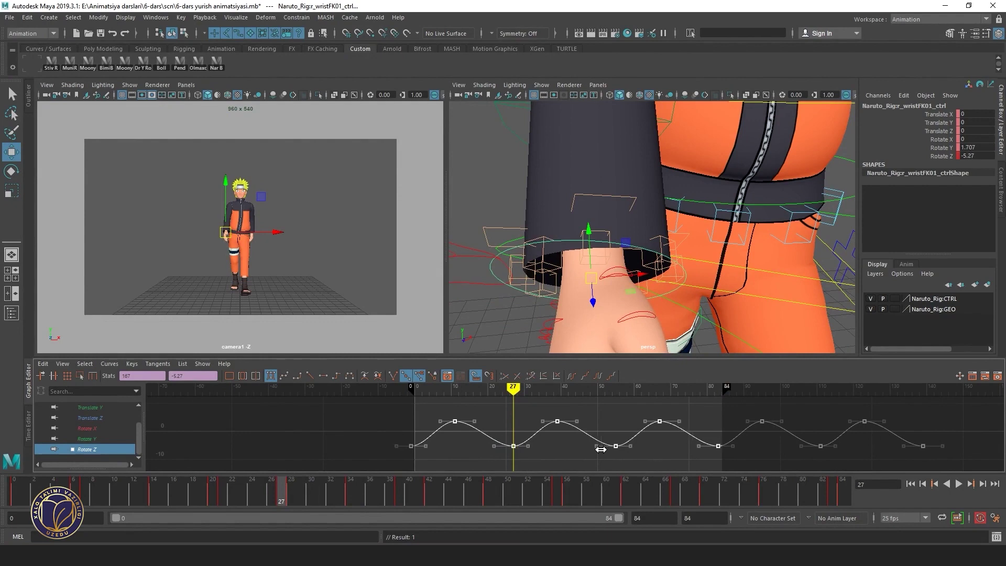
pyautogui.hotkey('alt', 'v')
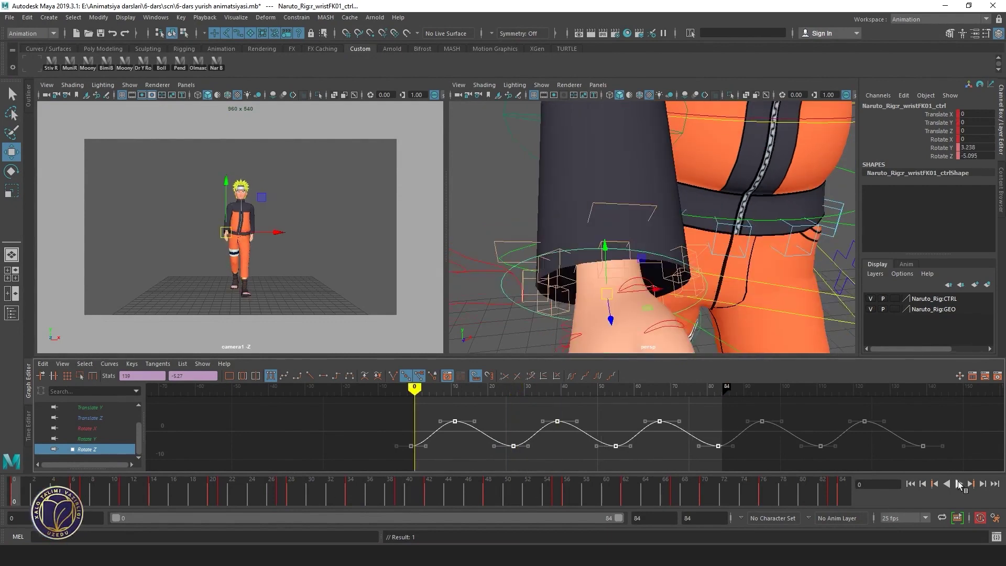
pyautogui.press('space')
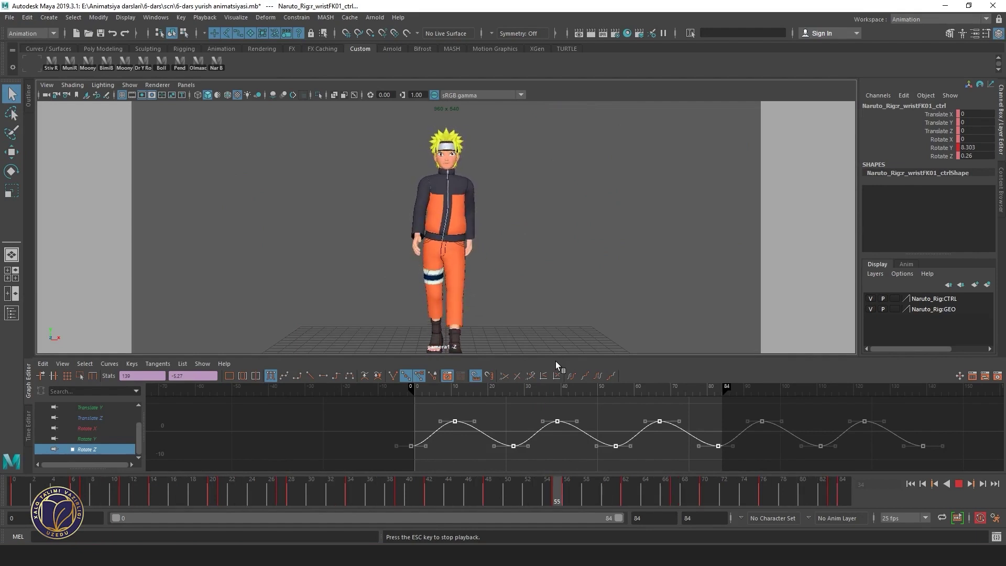
# Select the shoulder control's Rotate Z channel and try a Z rotation, then undo it
pyautogui.click(960, 484)
pyautogui.press('space')
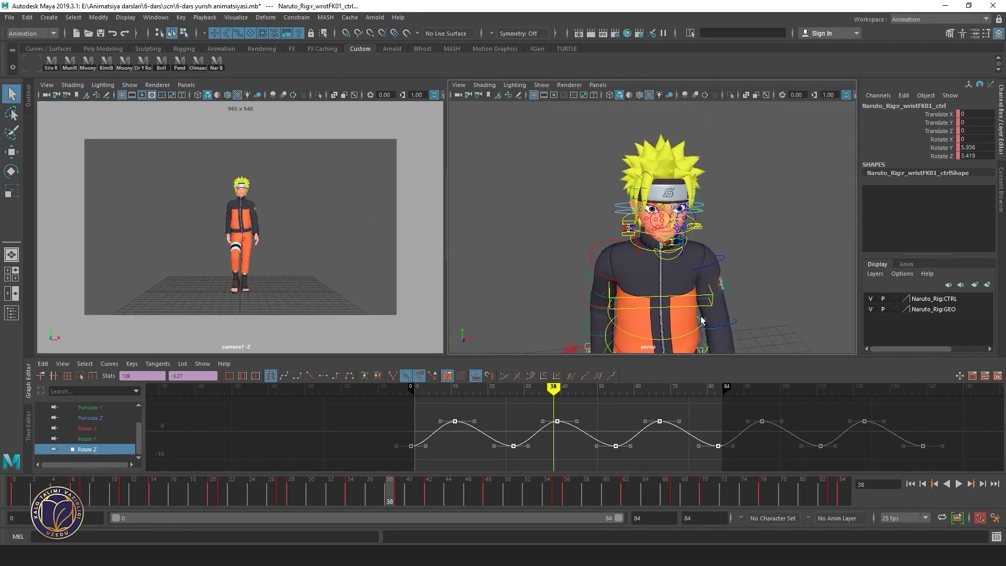
pyautogui.click(623, 288)
pyautogui.keyDown('alt'); pyautogui.moveTo(733, 335); pyautogui.dragTo(672, 262, button='middle'); pyautogui.keyUp('alt')
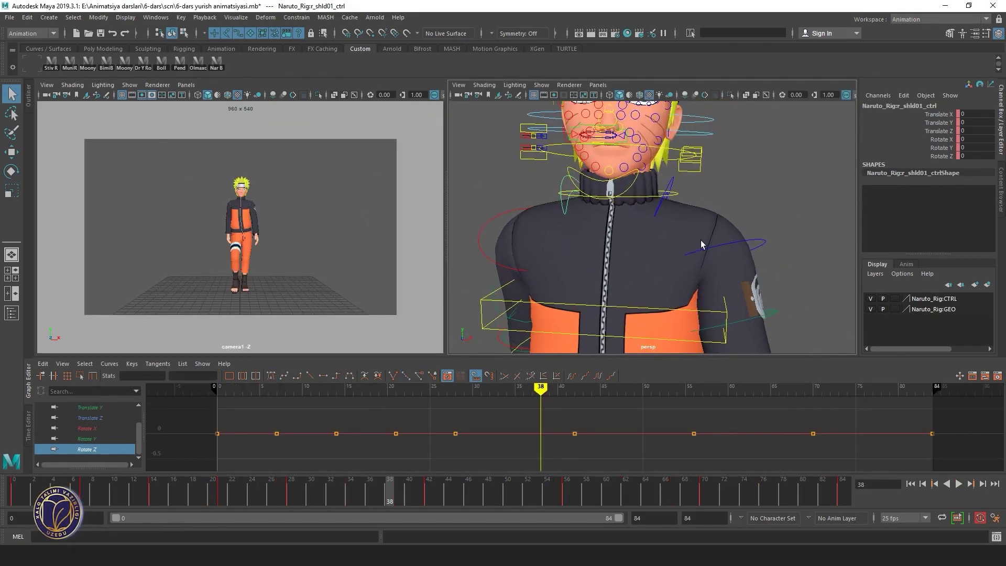
pyautogui.click(941, 156)
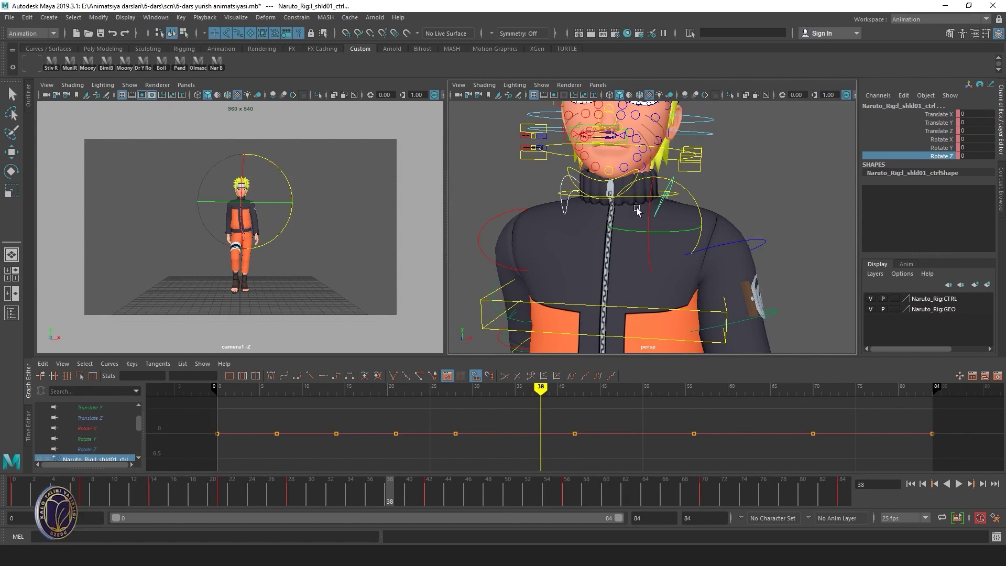
pyautogui.press('space')
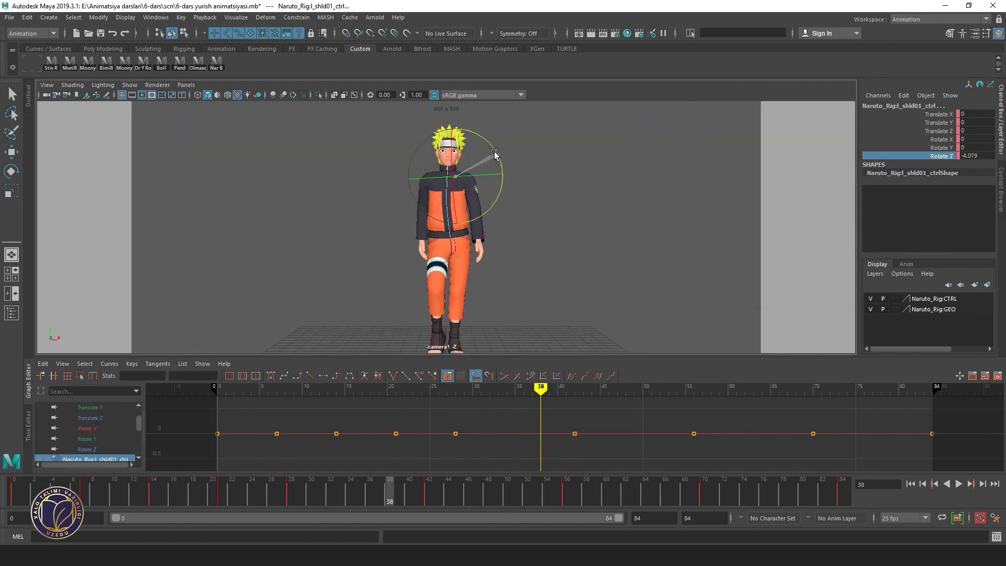
pyautogui.moveTo(495, 156); pyautogui.dragTo(495, 167)
pyautogui.hotkey('ctrl', 'z')
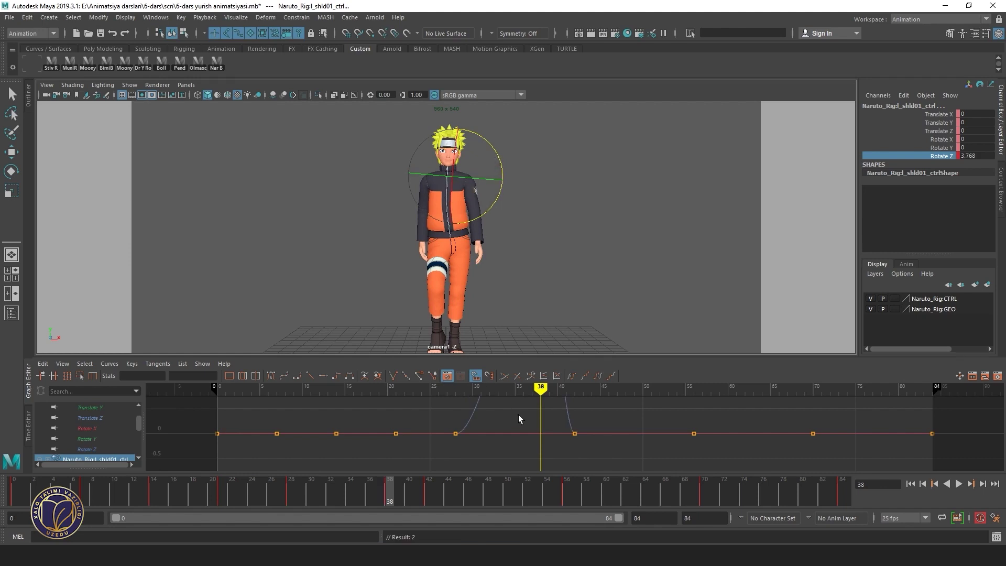
# Isolate the shoulder Rotate Z curve and raise every key except frame 38 above the peak
pyautogui.press('f')
pyautogui.rightClick(569, 427)
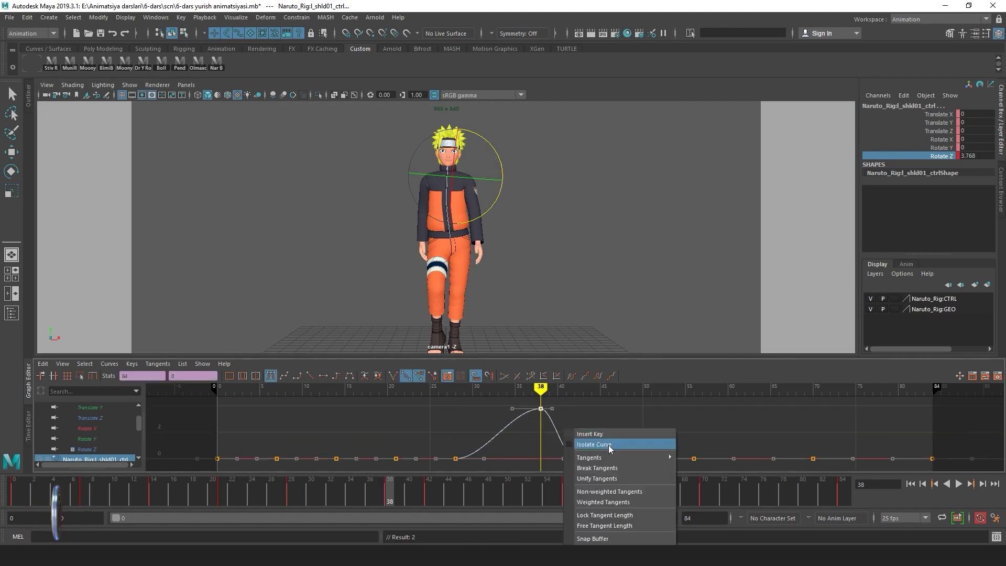
pyautogui.click(608, 445)
pyautogui.moveTo(188, 445); pyautogui.dragTo(949, 467)
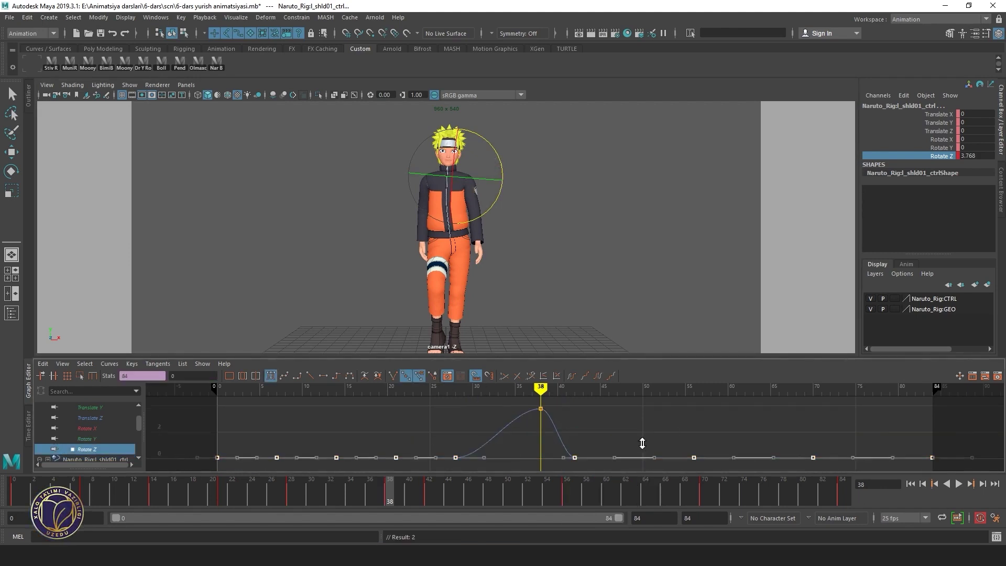
pyautogui.keyDown('shift'); pyautogui.moveTo(640, 440); pyautogui.dragTo(644, 399, button='middle'); pyautogui.keyUp('shift')
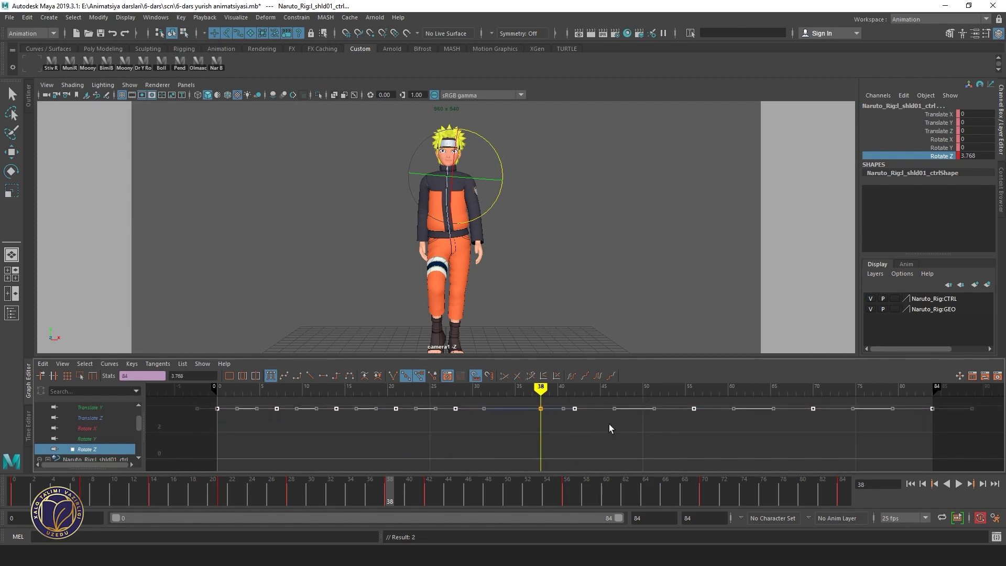
# Replay the walk from frame 0 and raise those Rotate Z keys further
pyautogui.click(911, 484)
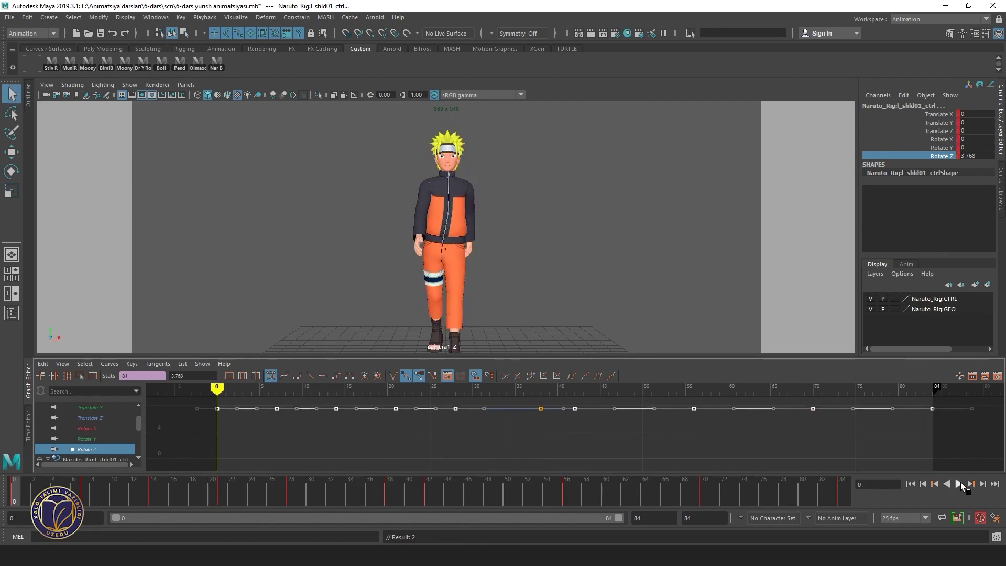
pyautogui.click(961, 486)
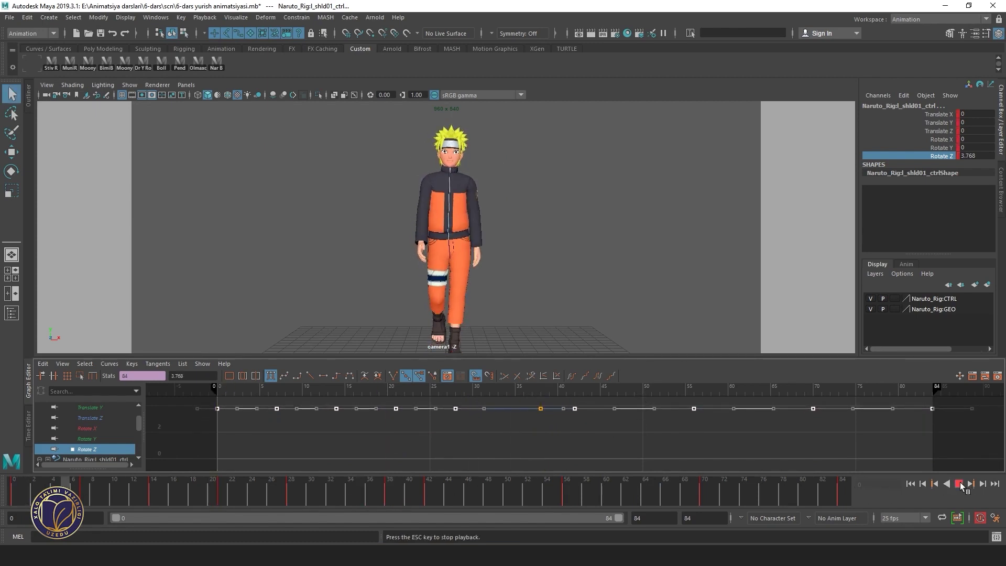
pyautogui.click(962, 486)
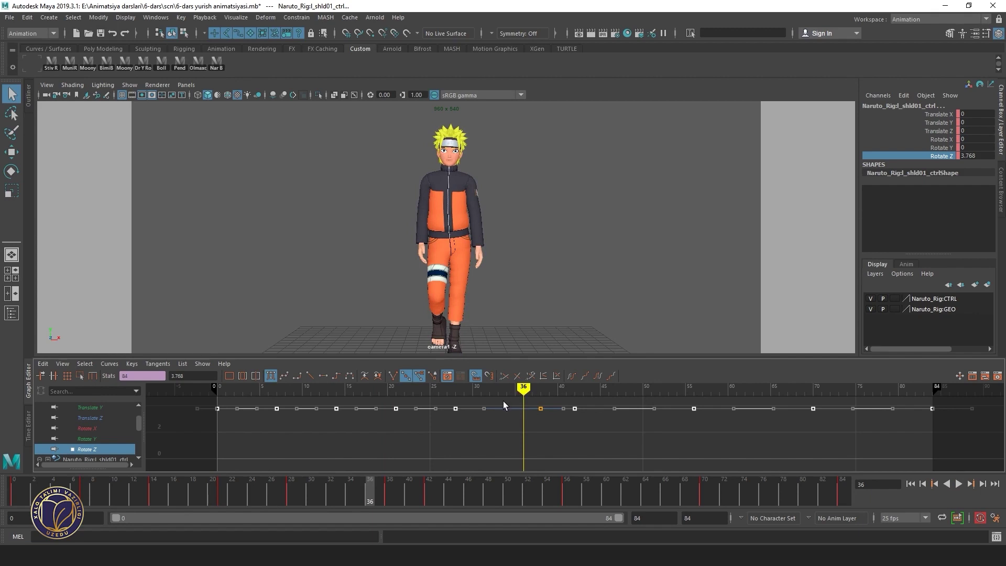
pyautogui.keyDown('shift'); pyautogui.moveTo(573, 448); pyautogui.dragTo(578, 417, button='middle'); pyautogui.keyUp('shift')
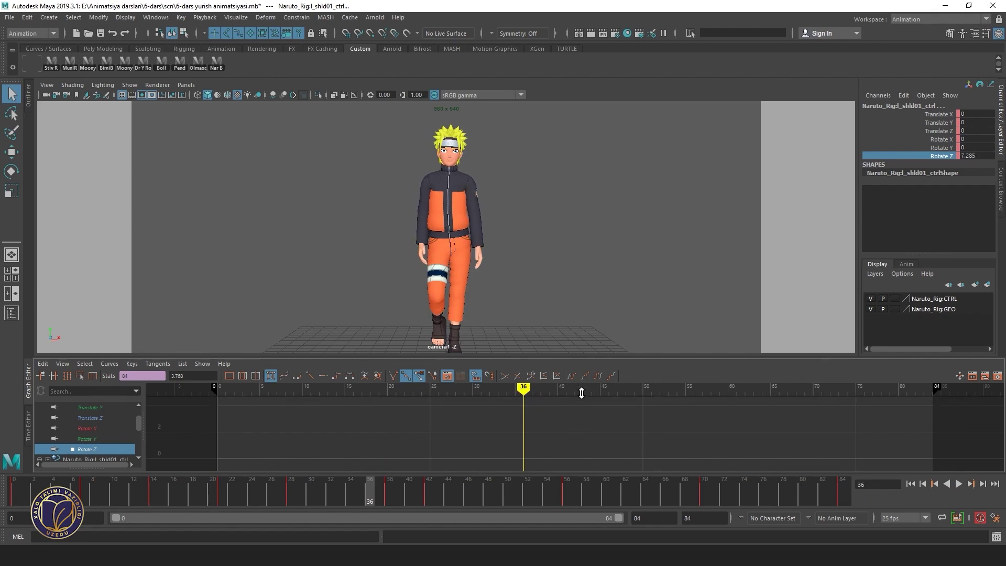
pyautogui.click(959, 484)
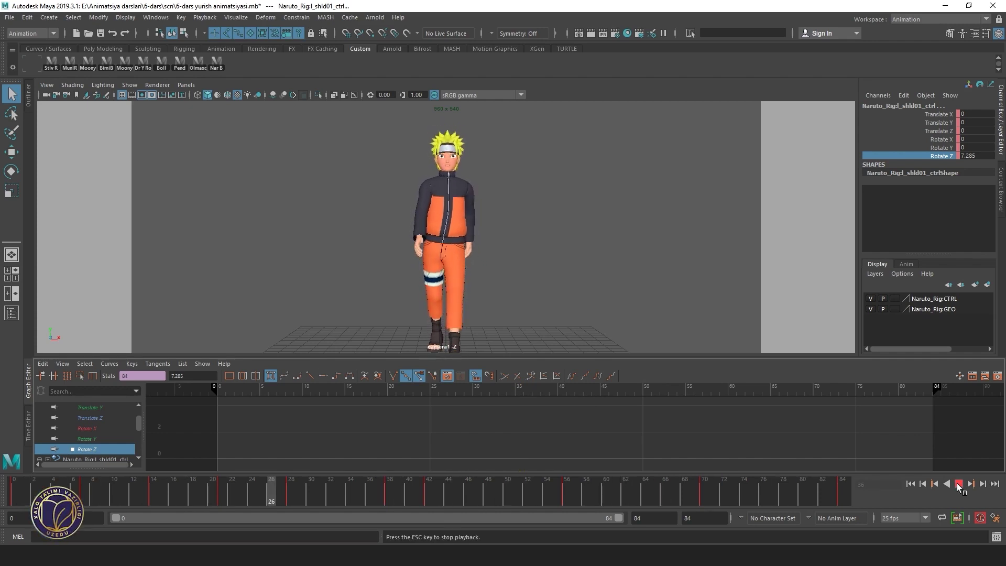
# Try lowering the shoulder's Rotate Z keys, undo it, and replay the walk
pyautogui.click(958, 484)
pyautogui.scroll(-5, 638, 447)
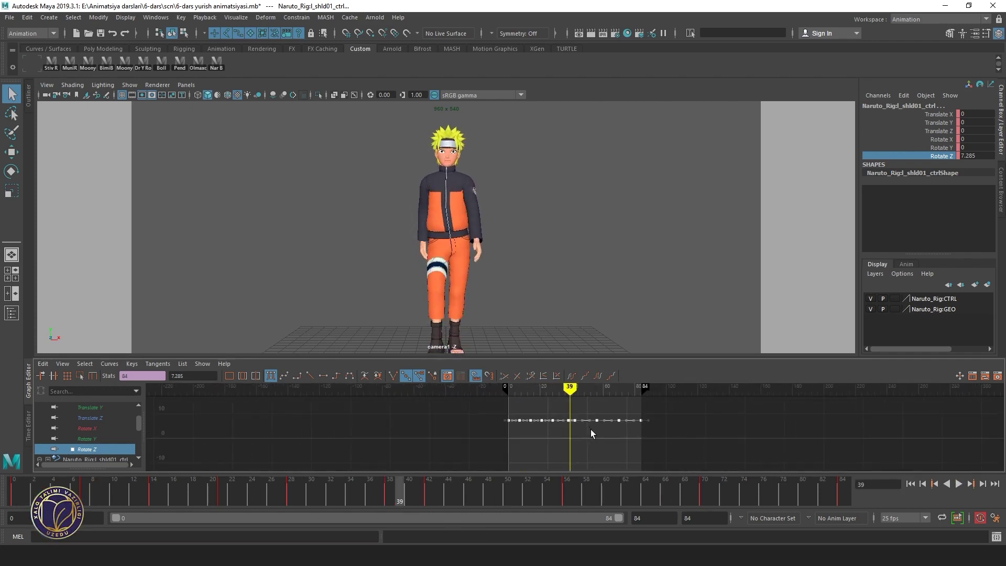
pyautogui.moveTo(590, 429); pyautogui.dragTo(595, 460, button='middle')
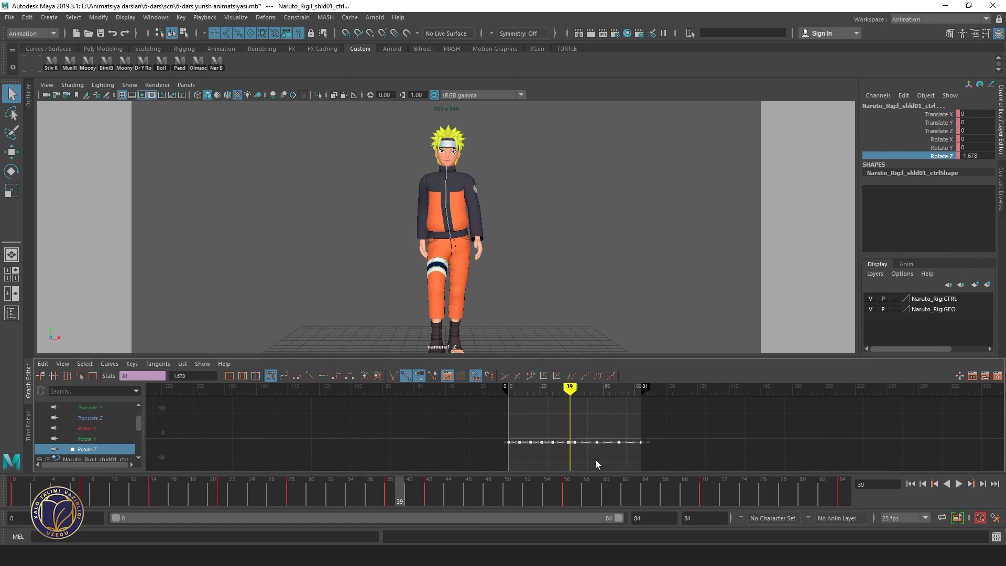
pyautogui.hotkey('ctrl', 'z')
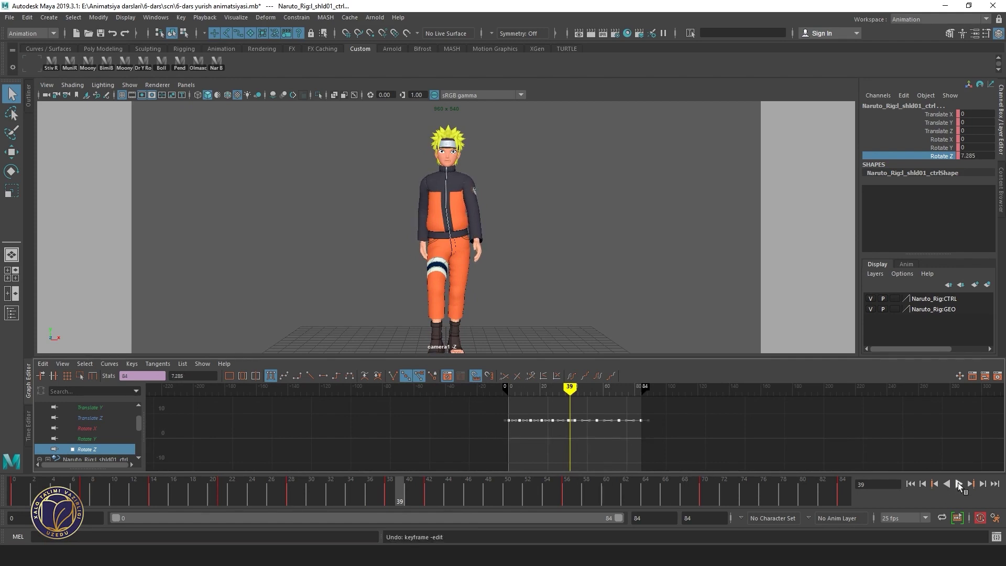
pyautogui.click(958, 484)
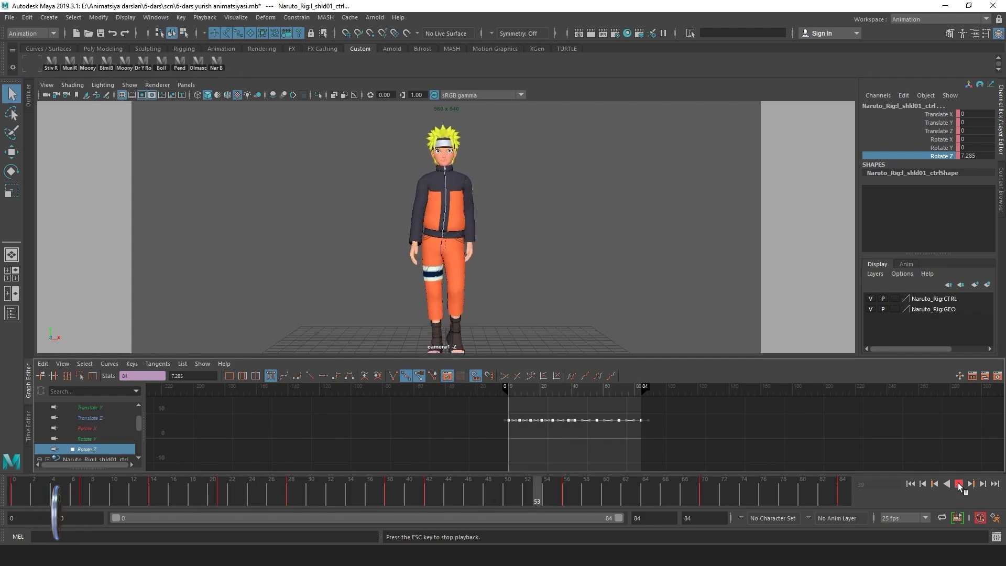
# Split into two panes, tumble persp to the feet, and select the left foot IK control at frame 50
pyautogui.press('space')
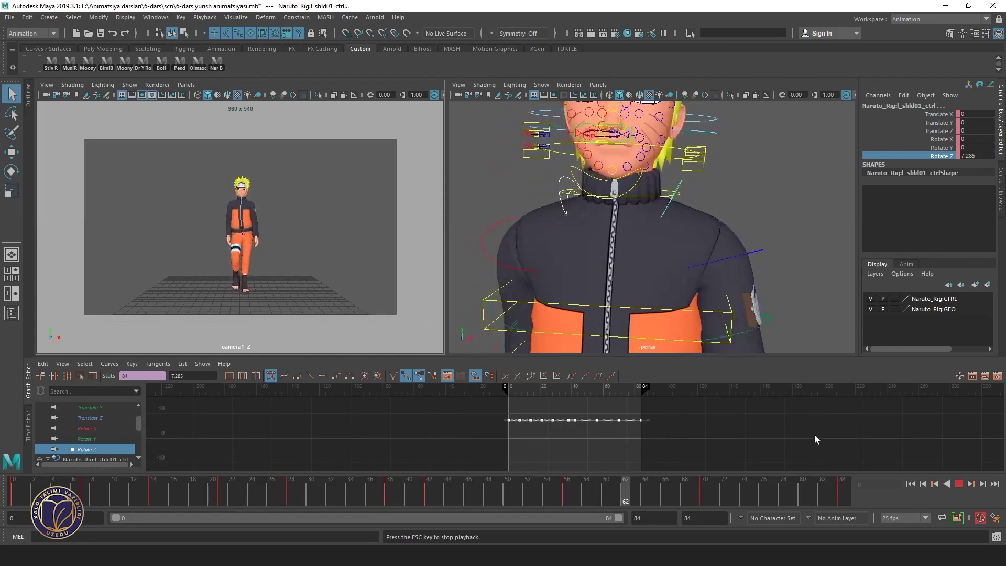
pyautogui.press('Escape')
pyautogui.scroll(-5, 526, 260)
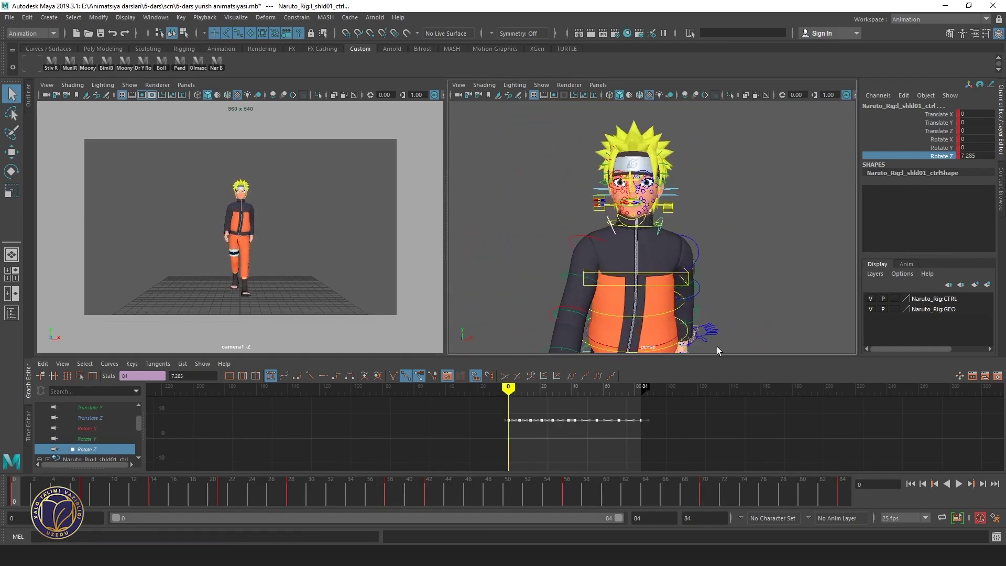
pyautogui.keyDown('alt'); pyautogui.moveTo(717, 350); pyautogui.dragTo(606, 285); pyautogui.keyUp('alt')
pyautogui.scroll(5, 771, 349)
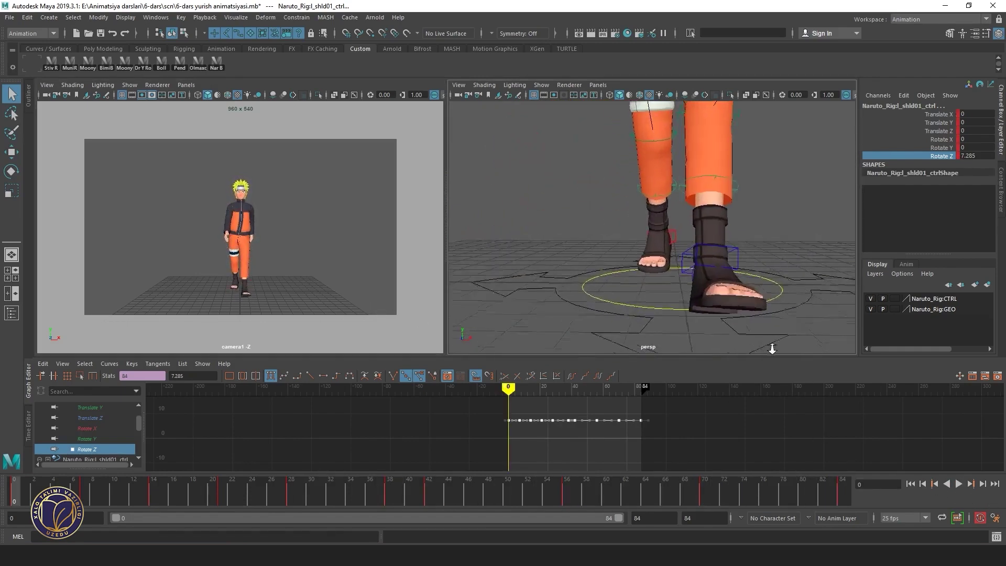
pyautogui.keyDown('alt'); pyautogui.moveTo(772, 348); pyautogui.dragTo(734, 264); pyautogui.keyUp('alt')
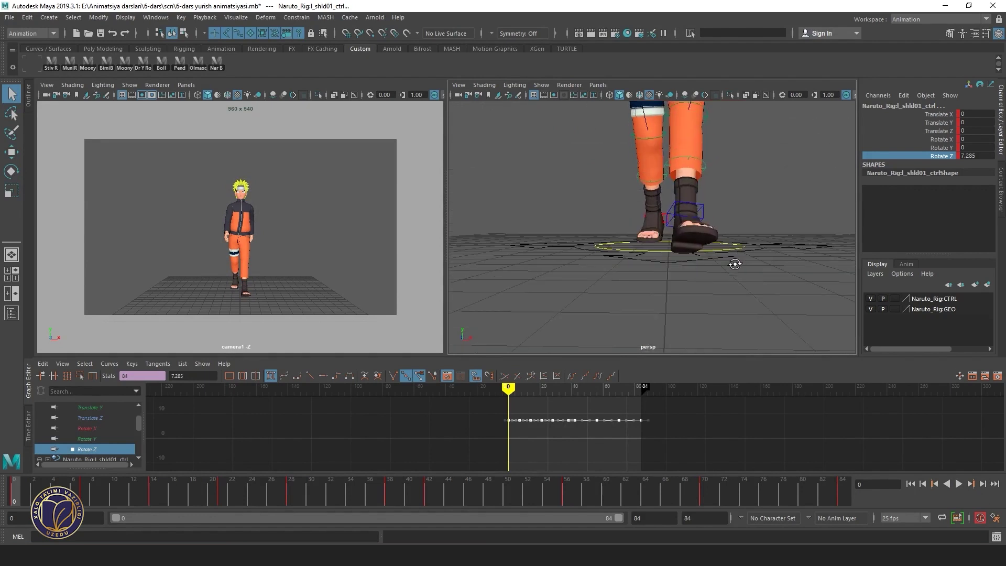
pyautogui.moveTo(423, 479)
pyautogui.mouseDown()
pyautogui.moveTo(508, 508)
pyautogui.moveTo(522, 500)
pyautogui.mouseUp()
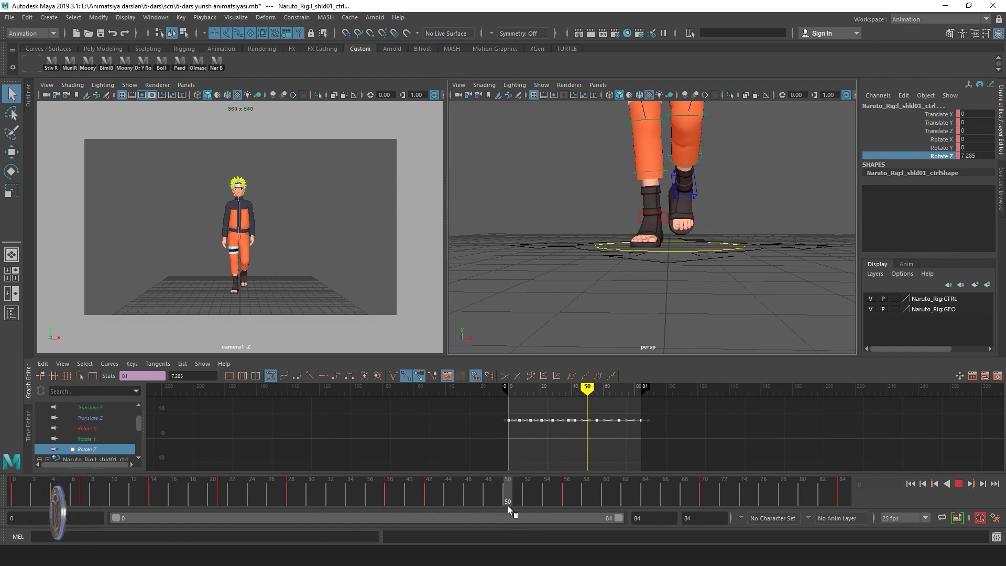
pyautogui.click(681, 194)
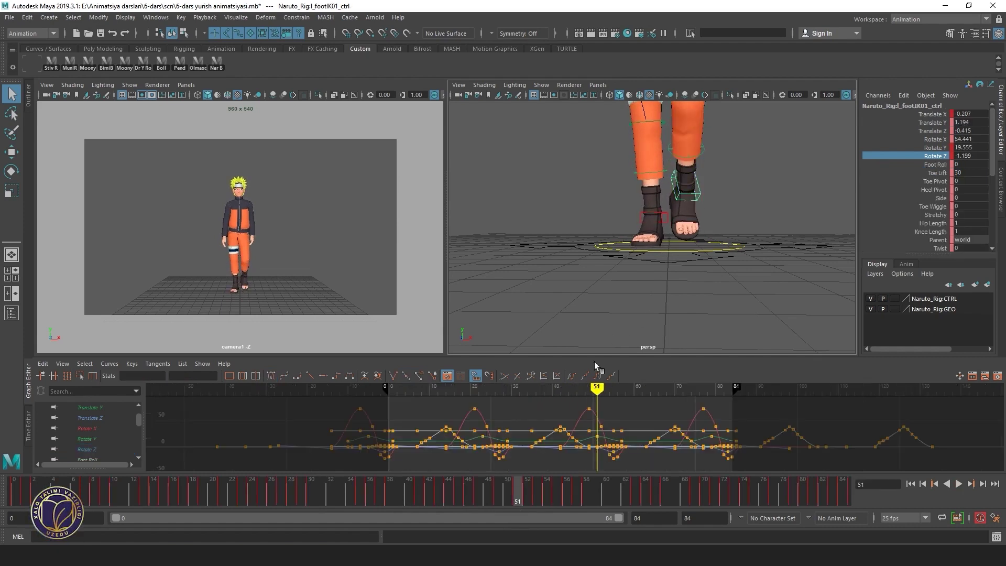
# Smooth the right foot IK Translate X key tangents, then switch to the left foot IK control
pyautogui.click(661, 217)
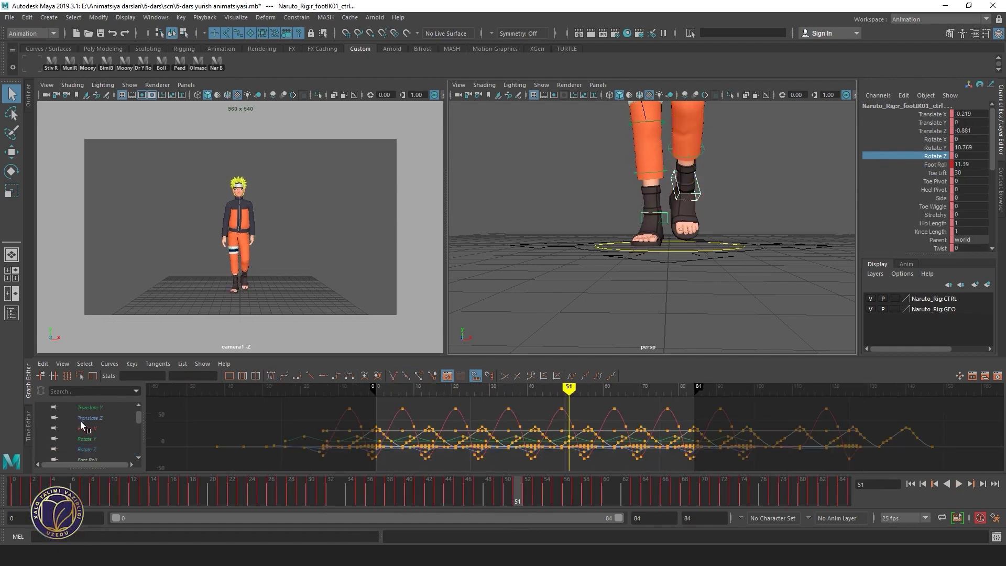
pyautogui.click(108, 418)
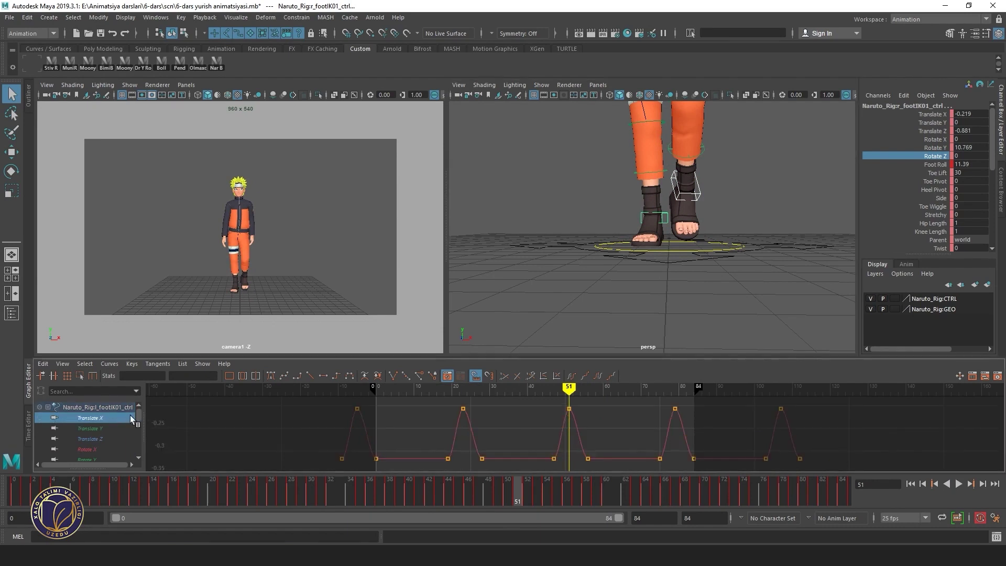
pyautogui.moveTo(139, 414); pyautogui.dragTo(140, 433)
pyautogui.click(103, 418)
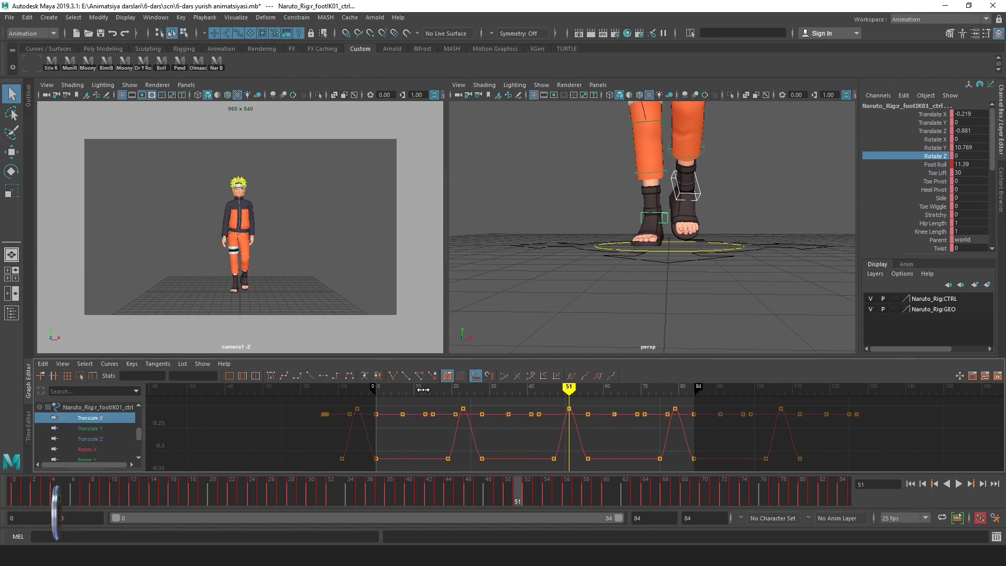
pyautogui.moveTo(569, 391)
pyautogui.mouseDown()
pyautogui.moveTo(602, 396)
pyautogui.moveTo(542, 397)
pyautogui.moveTo(557, 399)
pyautogui.mouseUp()
pyautogui.moveTo(565, 443); pyautogui.dragTo(566, 443)
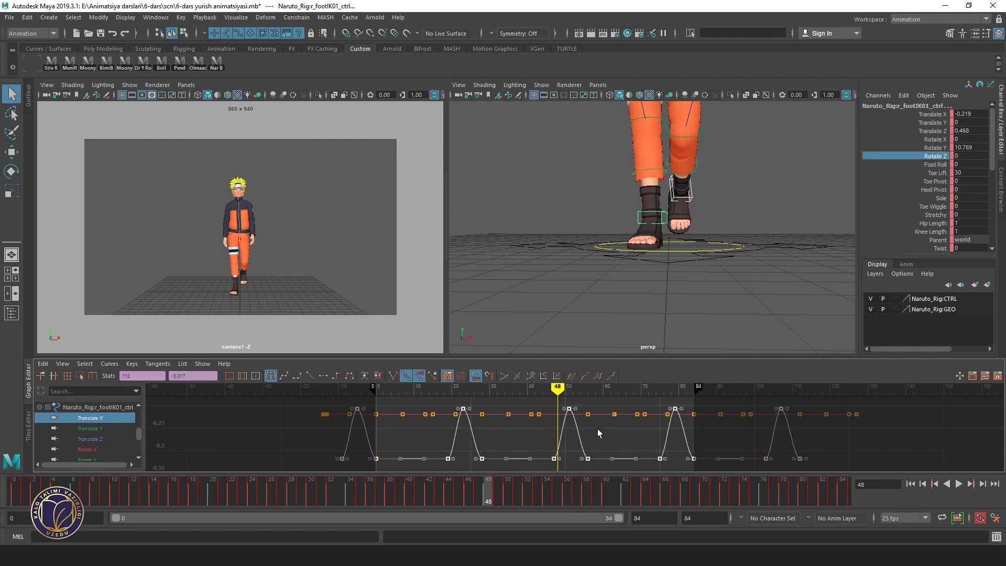
pyautogui.hotkey('ctrl', 'z')
pyautogui.click(753, 179)
pyautogui.click(689, 198)
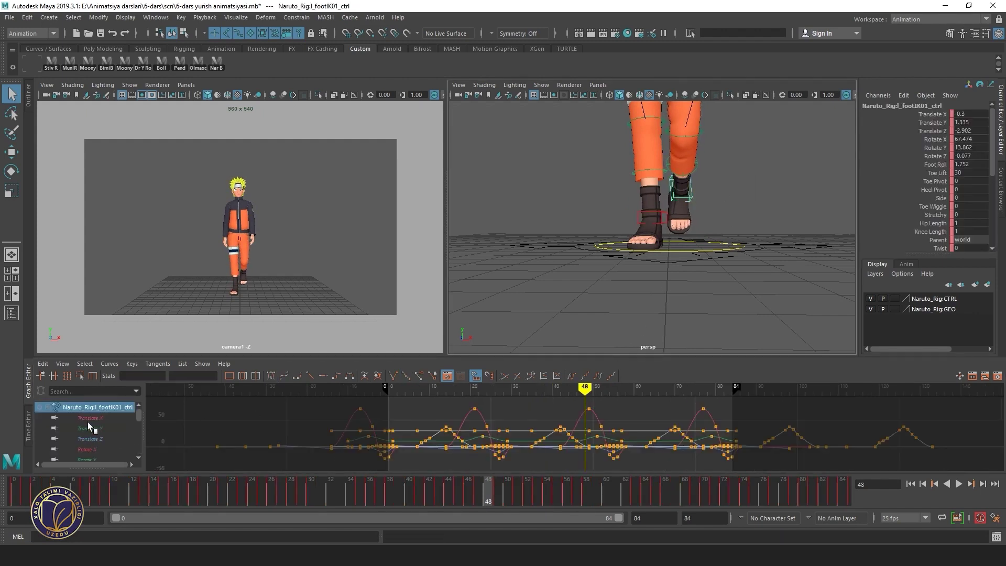
# Isolate the left foot IK Translate X curve and select its middle peak keys
pyautogui.click(88, 419)
pyautogui.click(467, 387)
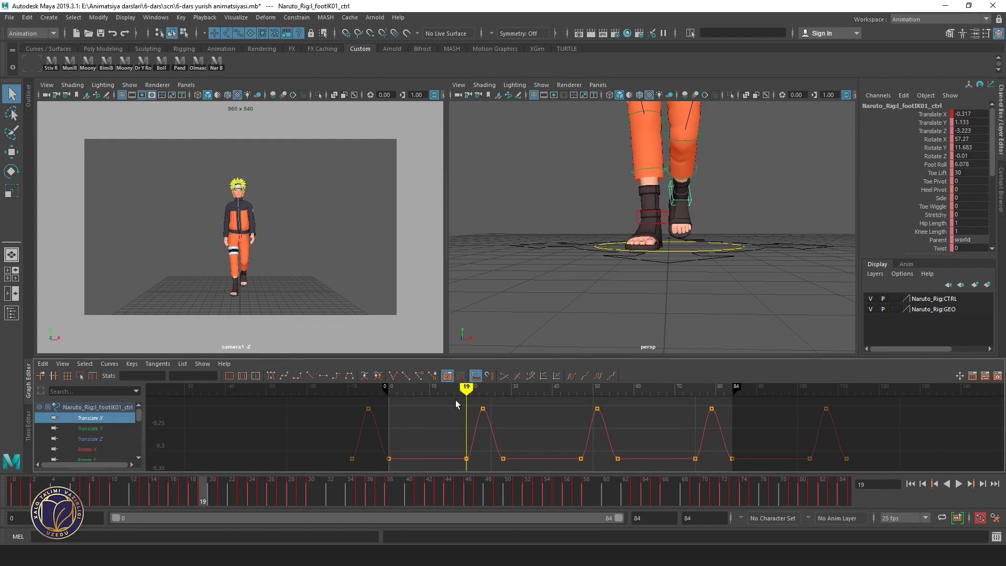
pyautogui.moveTo(455, 400); pyautogui.dragTo(653, 462)
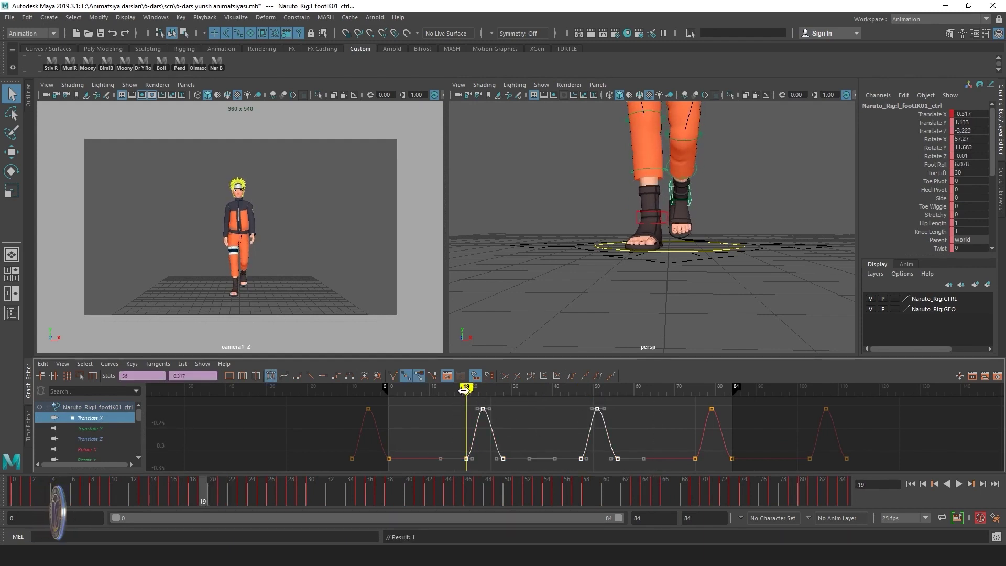
pyautogui.moveTo(465, 390); pyautogui.dragTo(503, 390)
pyautogui.moveTo(655, 210)
pyautogui.keyDown('alt'); pyautogui.mouseDown()
pyautogui.moveTo(583, 209)
pyautogui.moveTo(619, 220)
pyautogui.mouseUp(); pyautogui.keyUp('alt')
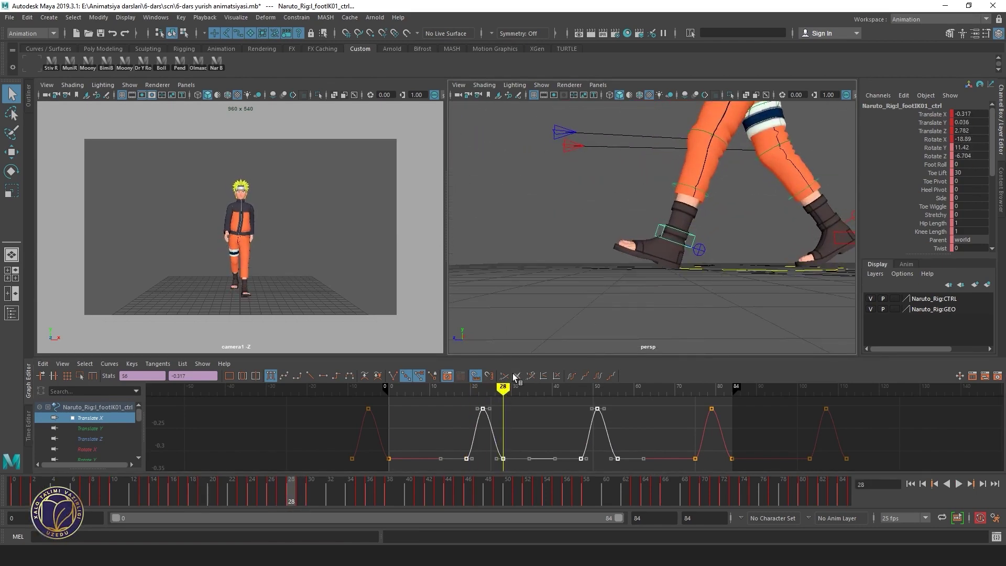
pyautogui.scroll(3, 576, 409)
pyautogui.scroll(3, 701, 404)
pyautogui.scroll(2, 516, 413)
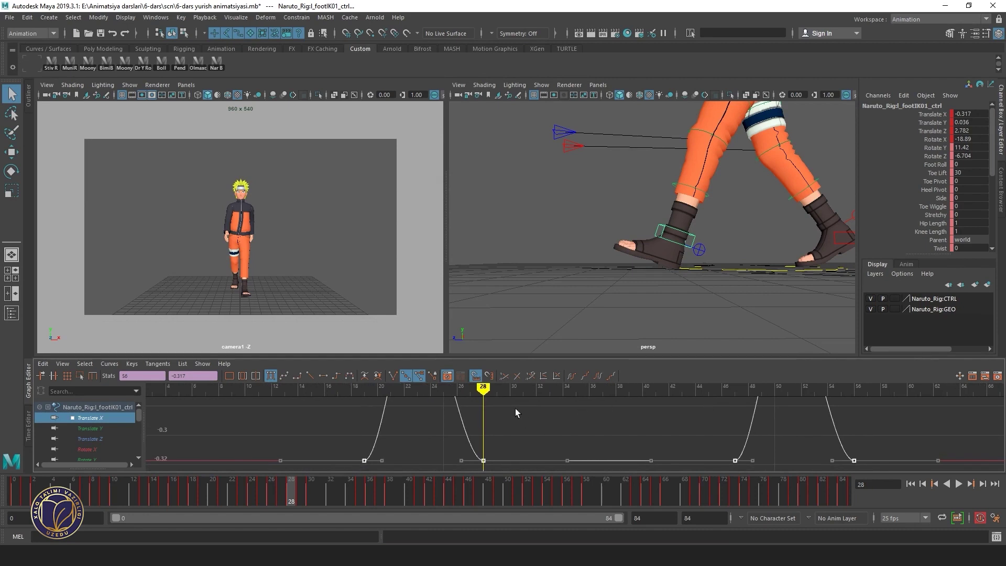
pyautogui.moveTo(489, 390)
pyautogui.mouseDown()
pyautogui.moveTo(505, 392)
pyautogui.moveTo(489, 392)
pyautogui.mouseUp()
# Smooth the left foot's Translate X peak tangents and switch to the right foot IK control
pyautogui.scroll(-3, 524, 419)
pyautogui.scroll(-2, 511, 411)
pyautogui.scroll(-2, 511, 414)
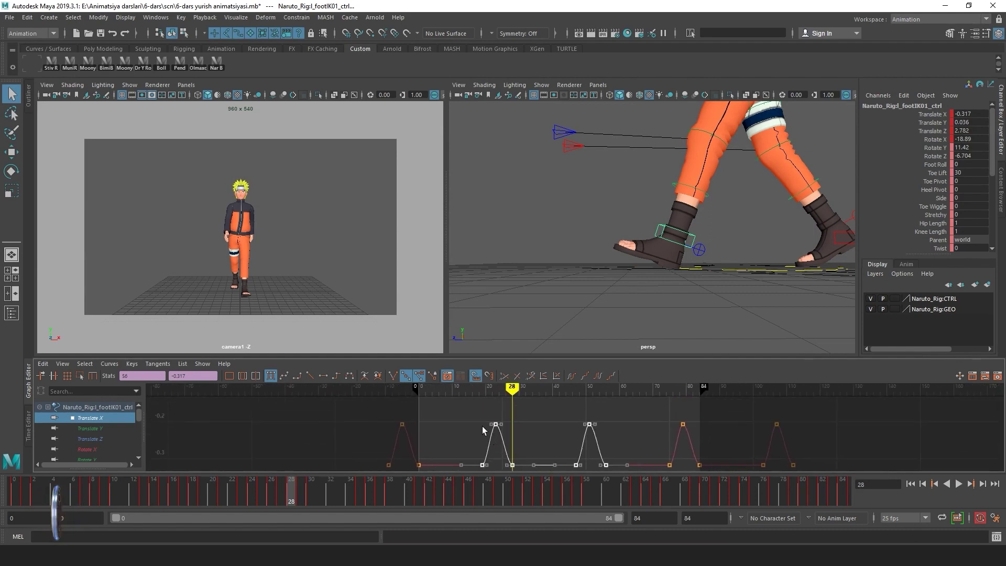
pyautogui.hotkey('ctrl', 'v')
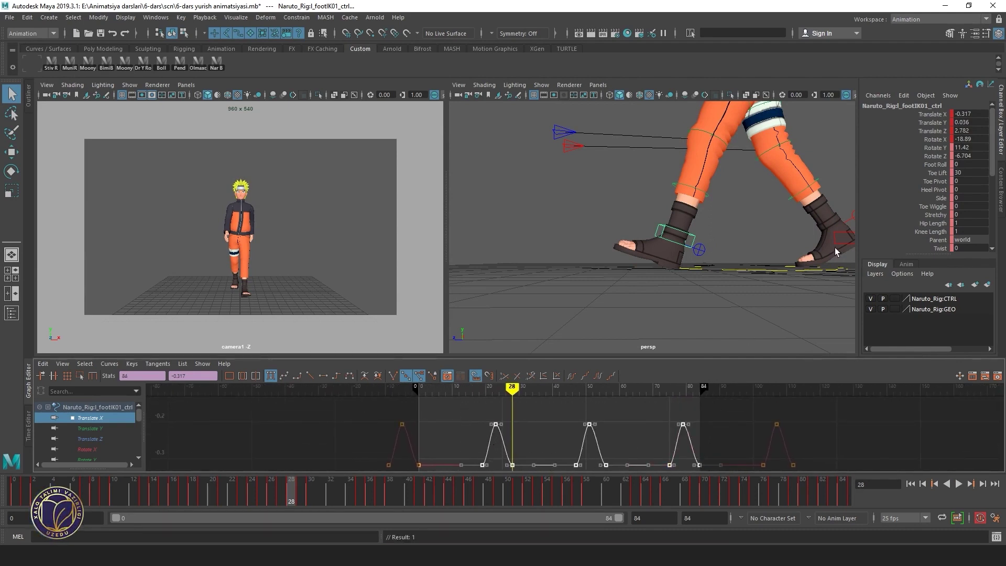
pyautogui.click(836, 235)
pyautogui.click(93, 418)
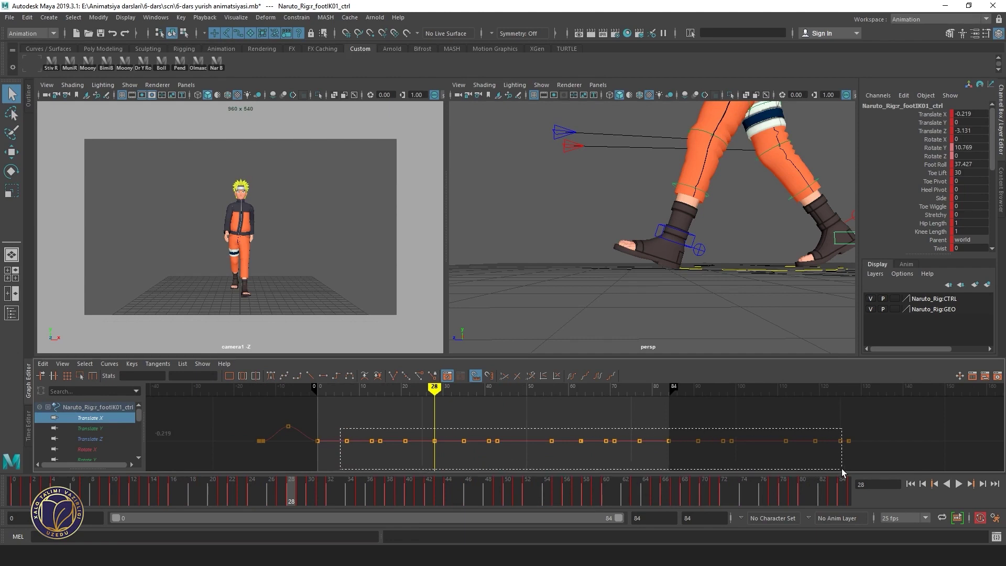
# Delete the selected right foot Translate X keys and frame the remaining curve
pyautogui.moveTo(842, 469); pyautogui.dragTo(845, 467)
pyautogui.press('Delete')
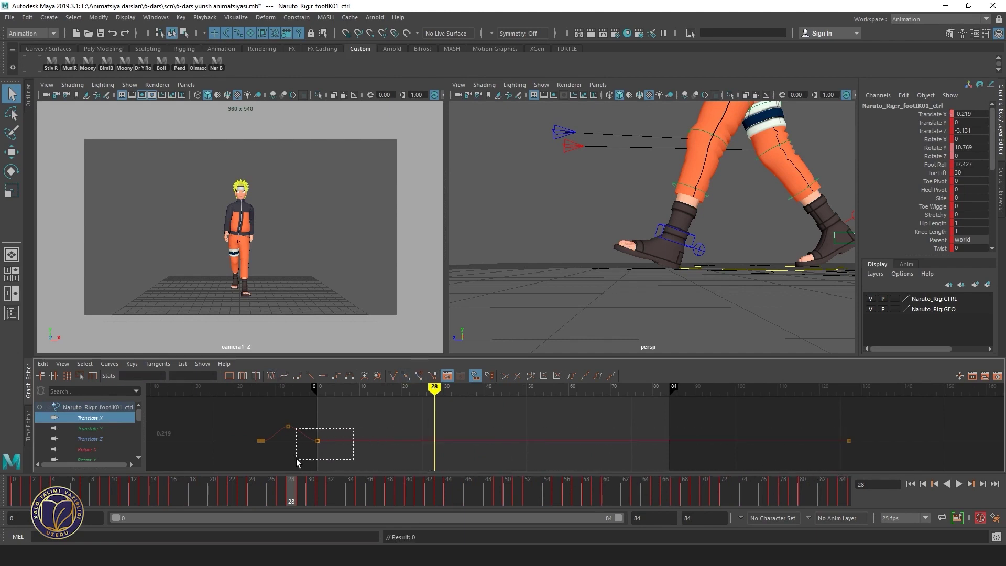
pyautogui.click(355, 386)
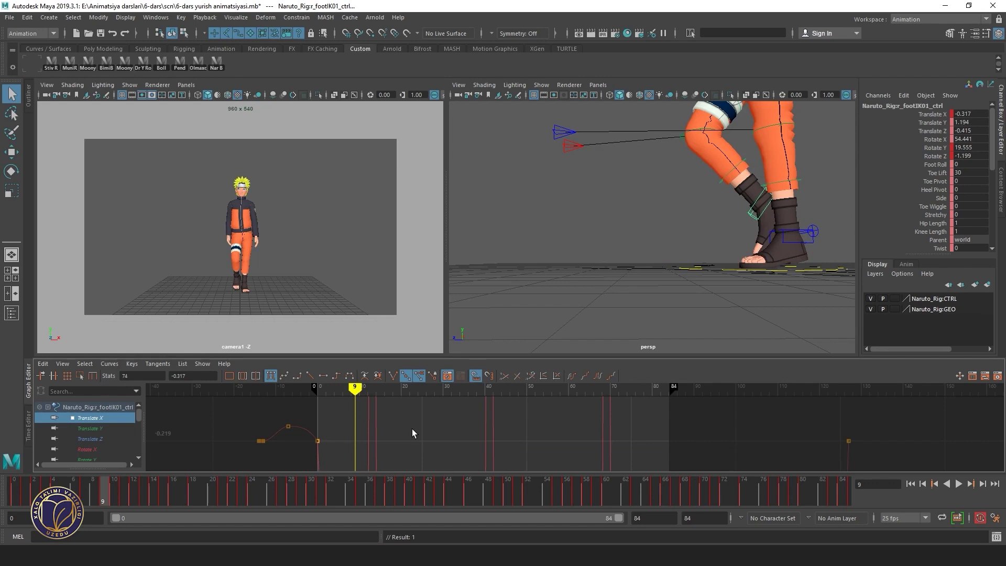
pyautogui.press('f')
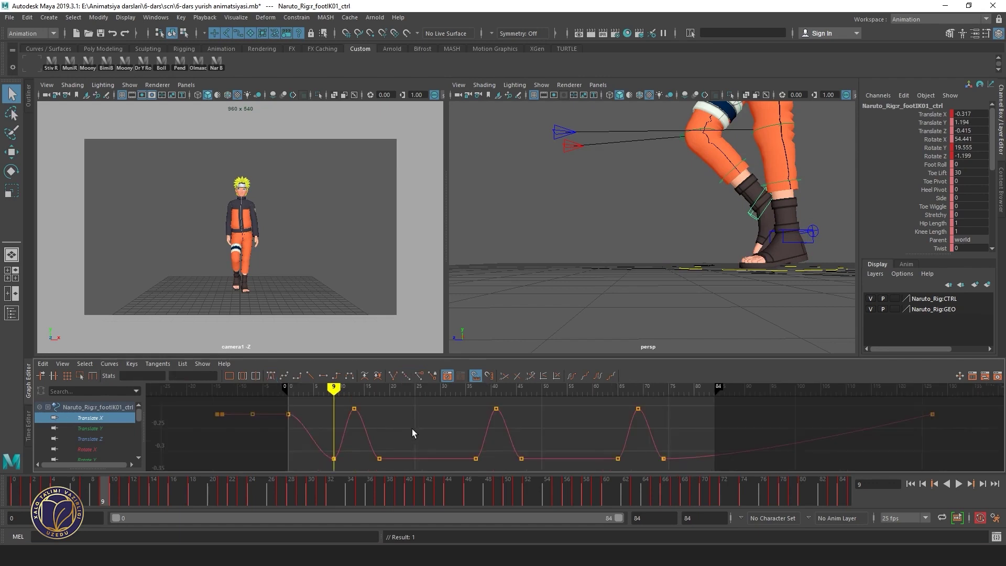
pyautogui.scroll(3, 473, 426)
pyautogui.moveTo(472, 426); pyautogui.dragTo(259, 462)
pyautogui.click(259, 462)
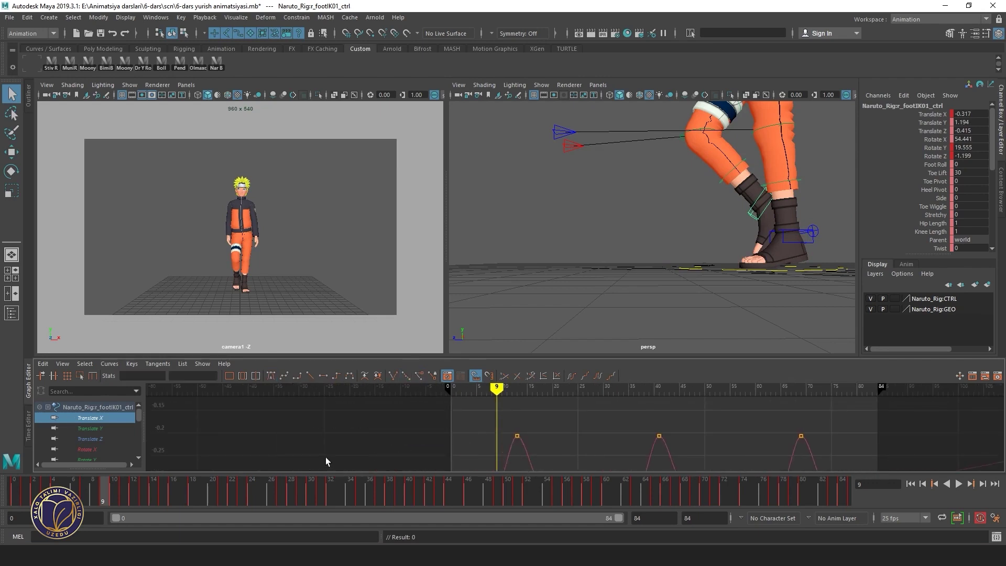
# Slide the Translate X keys around frames 14–18 earlier in time
pyautogui.keyDown('alt'); pyautogui.moveTo(597, 440); pyautogui.dragTo(450, 400, button='middle'); pyautogui.keyUp('alt')
pyautogui.press('.')
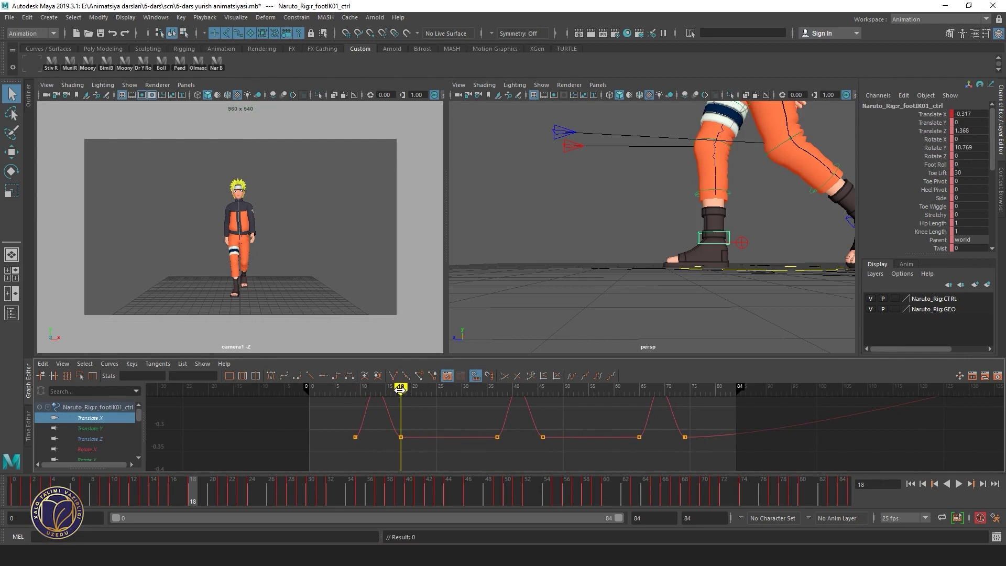
pyautogui.moveTo(400, 388)
pyautogui.mouseDown()
pyautogui.moveTo(381, 387)
pyautogui.moveTo(391, 388)
pyautogui.moveTo(381, 388)
pyautogui.moveTo(429, 466)
pyautogui.mouseUp()
pyautogui.moveTo(506, 452)
pyautogui.keyDown('shift'); pyautogui.mouseDown(button='middle')
pyautogui.moveTo(469, 447)
pyautogui.moveTo(490, 451)
pyautogui.mouseUp(button='middle'); pyautogui.keyUp('shift')
pyautogui.scroll(-4, 712, 441)
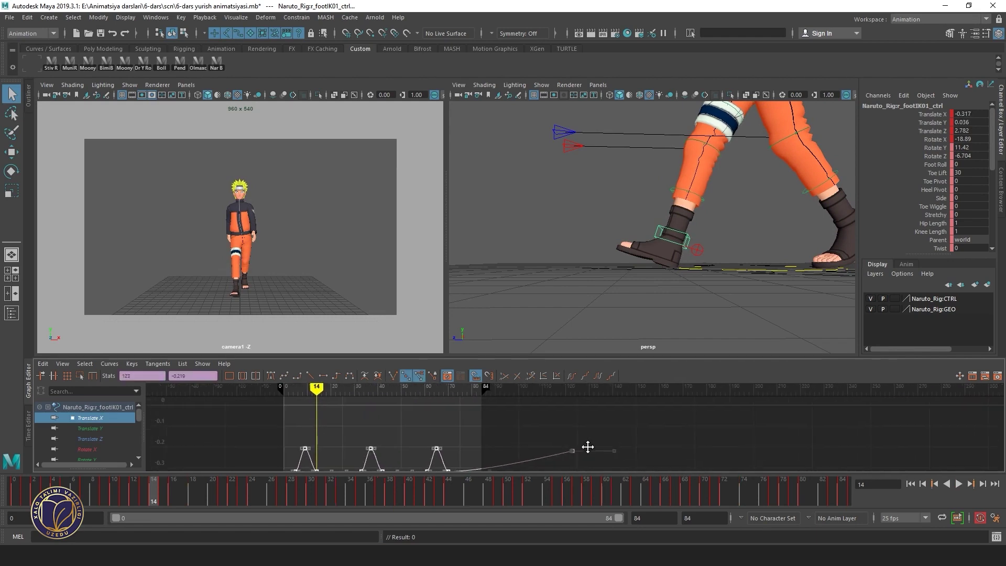
pyautogui.click(601, 457)
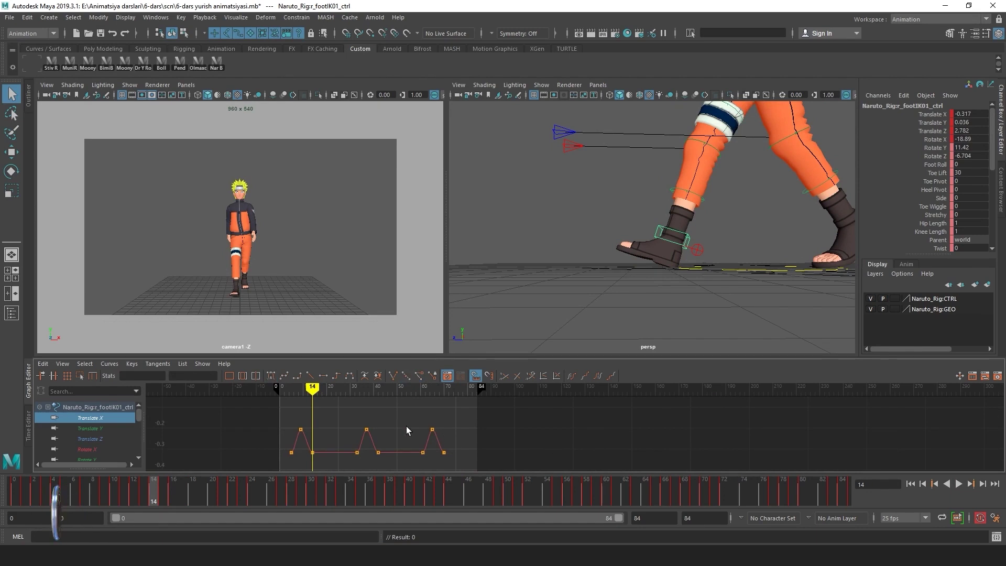
# Frame all right foot Translate X keys, play the walk, and select the left foot IK control
pyautogui.moveTo(278, 410); pyautogui.dragTo(461, 464)
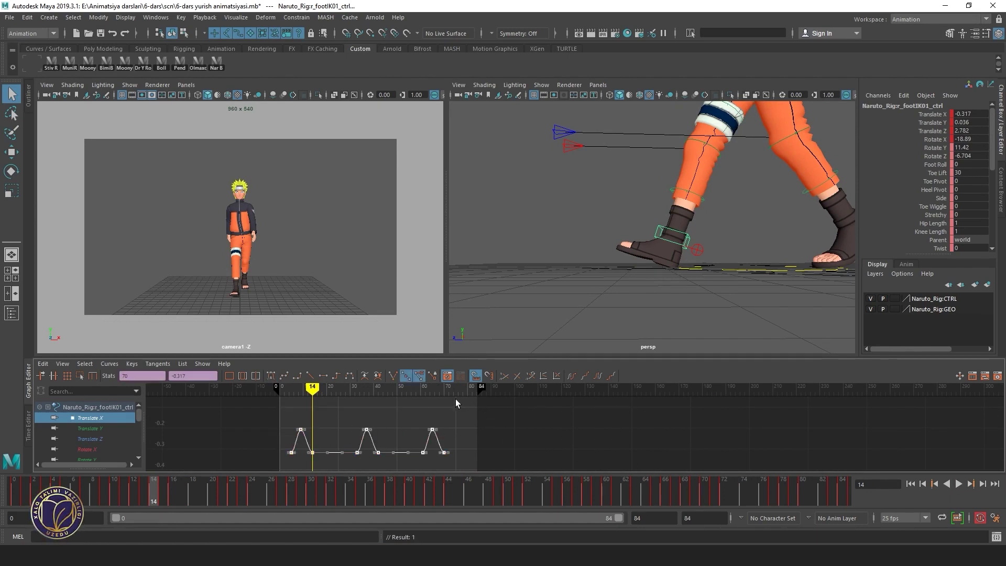
pyautogui.moveTo(418, 387); pyautogui.dragTo(422, 388)
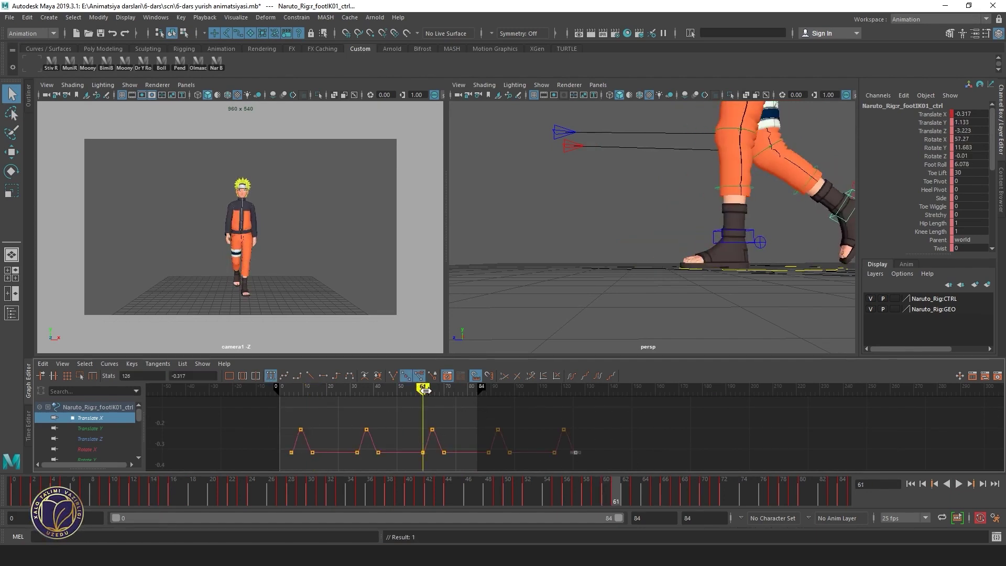
pyautogui.press('f')
pyautogui.keyDown('alt'); pyautogui.moveTo(449, 440); pyautogui.dragTo(460, 467, button='right'); pyautogui.keyUp('alt')
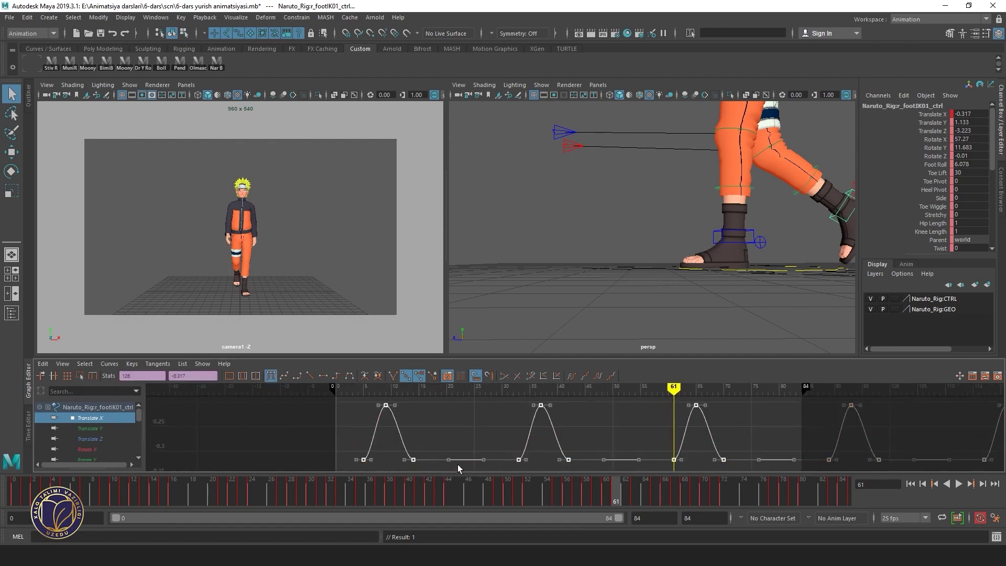
pyautogui.moveTo(460, 466)
pyautogui.keyDown('alt'); pyautogui.mouseDown(button='middle')
pyautogui.moveTo(535, 445)
pyautogui.moveTo(623, 442)
pyautogui.moveTo(476, 427)
pyautogui.mouseUp(button='middle'); pyautogui.keyUp('alt')
pyautogui.click(422, 388)
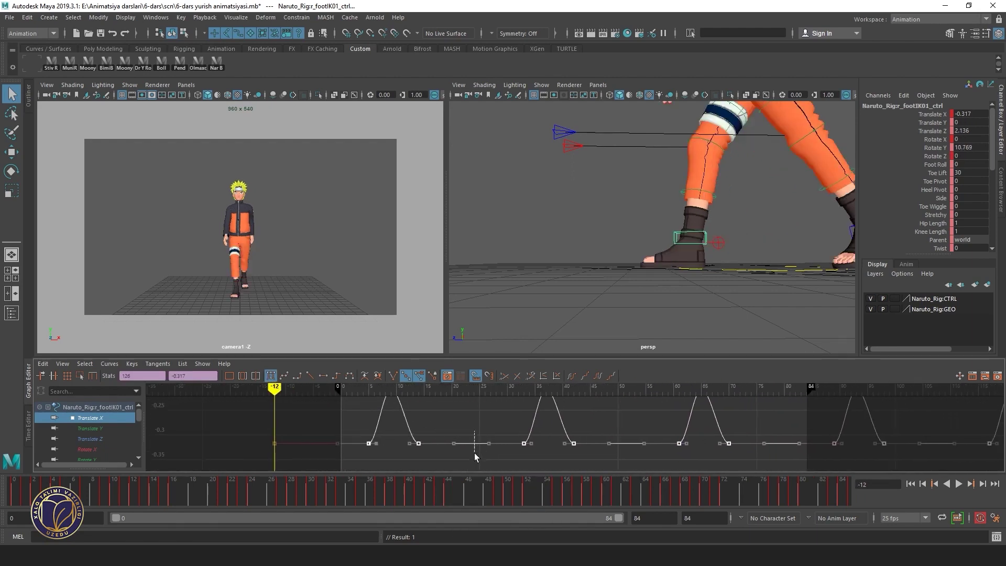
pyautogui.hotkey('alt', 'v')
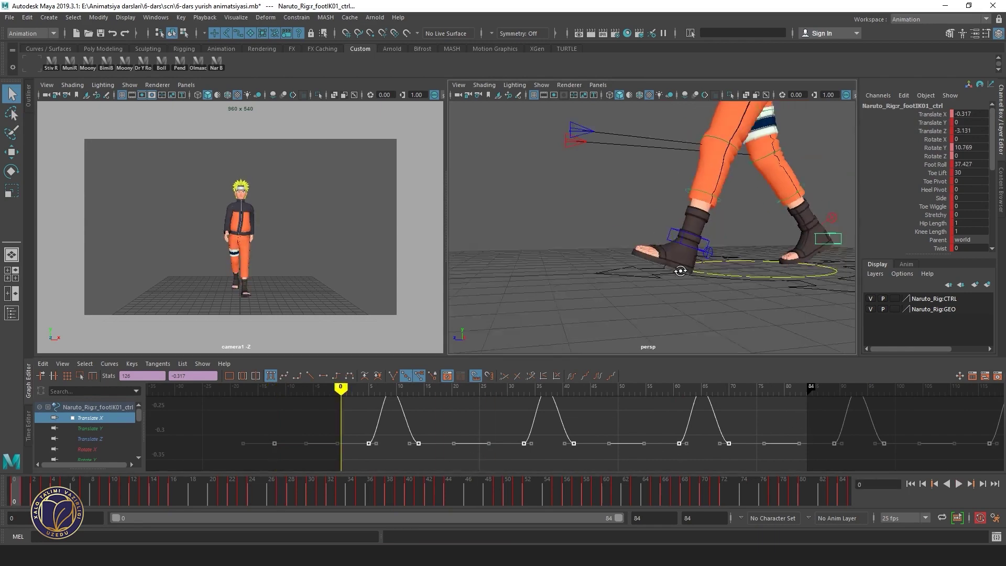
pyautogui.keyDown('alt'); pyautogui.moveTo(770, 272); pyautogui.dragTo(707, 273); pyautogui.keyUp('alt')
pyautogui.click(702, 242)
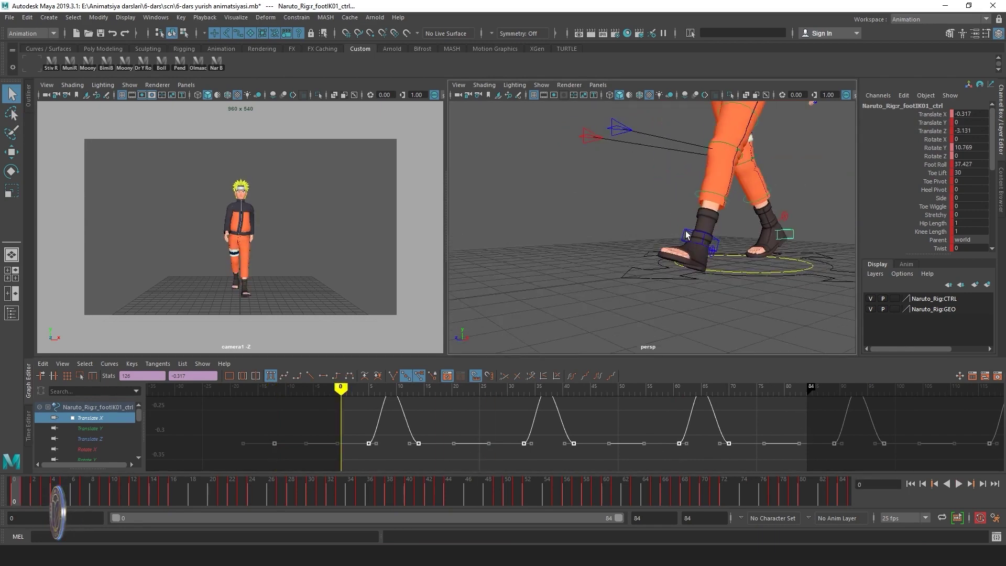
# Compare the Rotate Y curves of the right and left foot IK controls
pyautogui.click(103, 455)
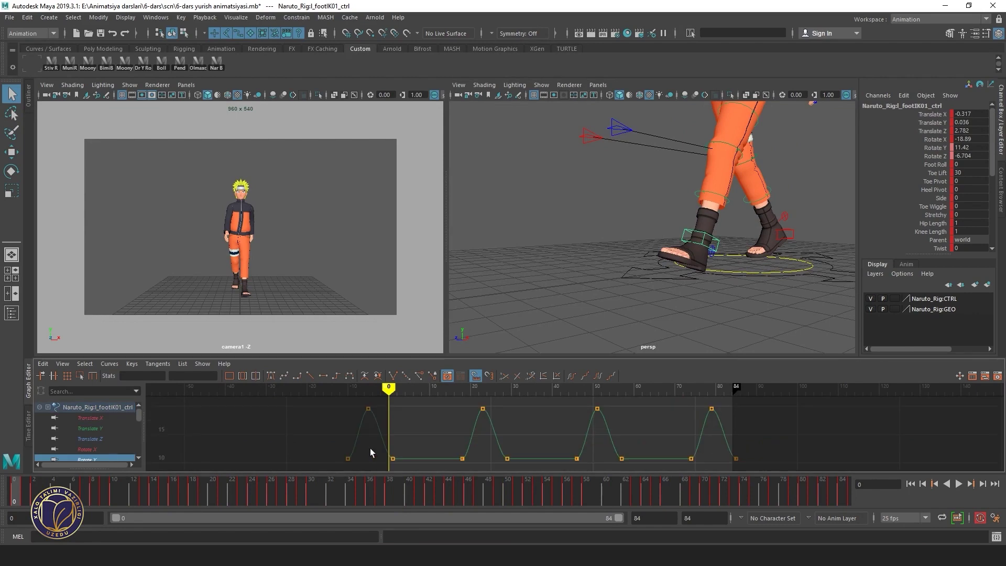
pyautogui.keyDown('alt'); pyautogui.moveTo(660, 270); pyautogui.dragTo(662, 241); pyautogui.keyUp('alt')
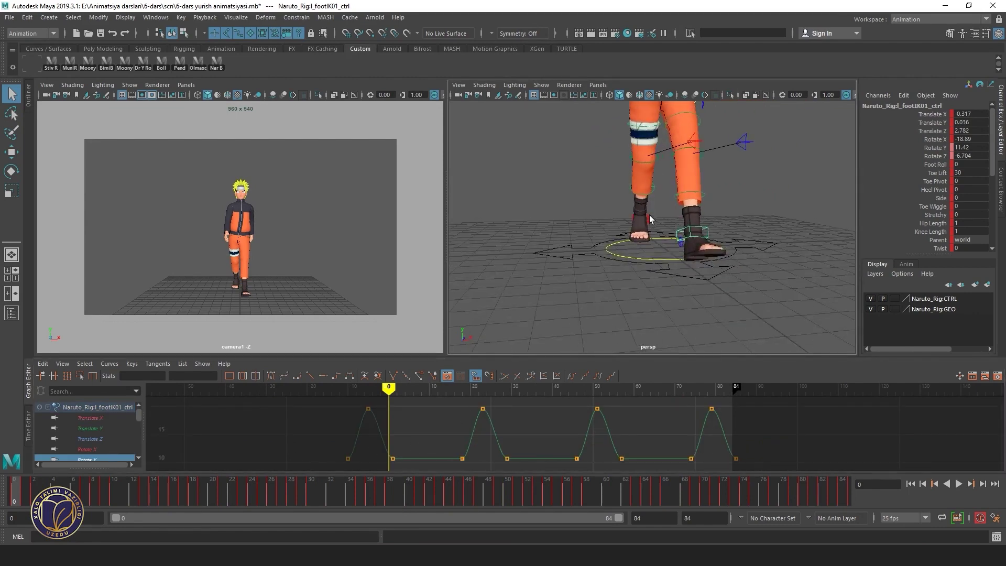
pyautogui.click(650, 219)
pyautogui.click(90, 460)
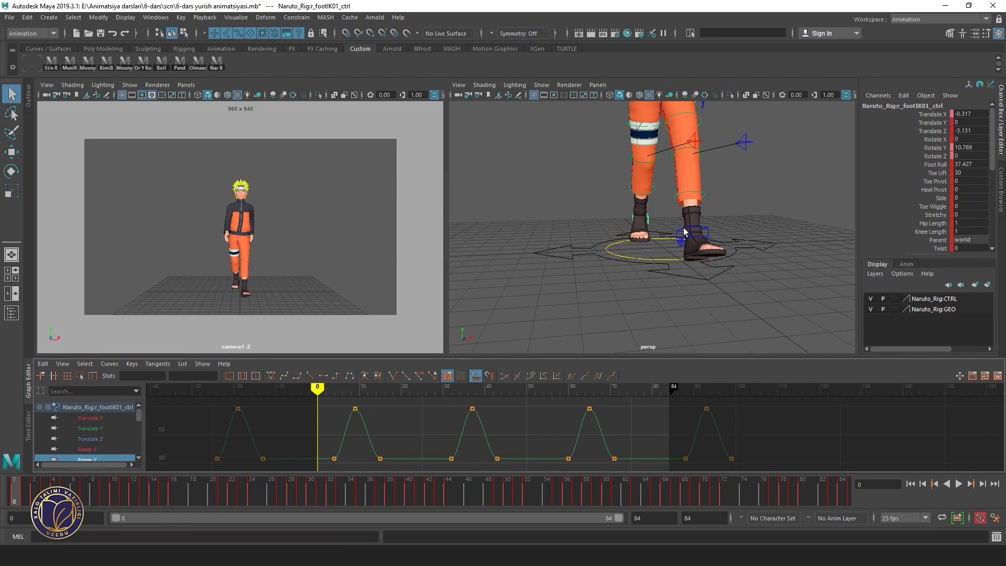
pyautogui.click(684, 231)
pyautogui.click(95, 459)
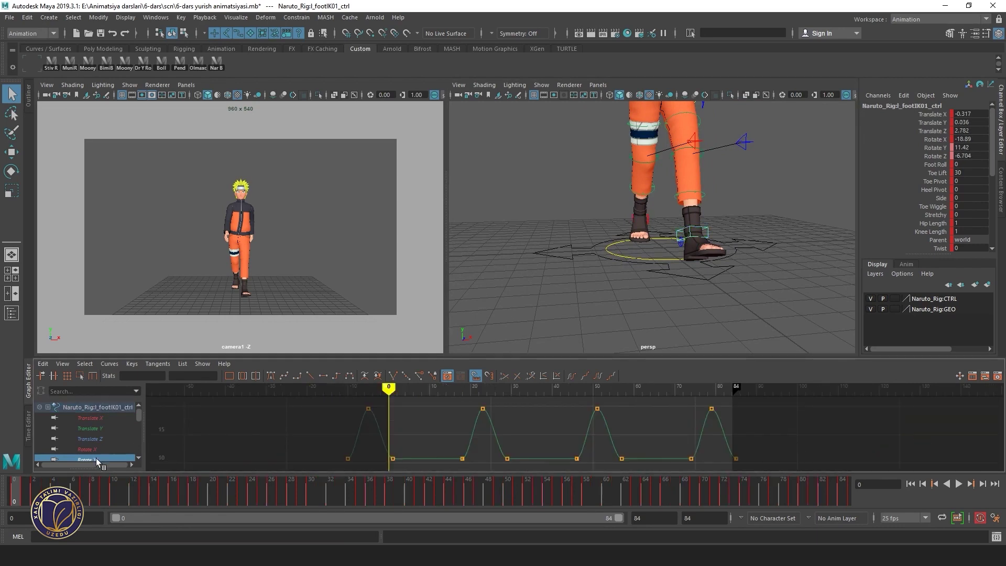
# Compare the Rotate Z curves of the left and right foot IK controls
pyautogui.click(137, 456)
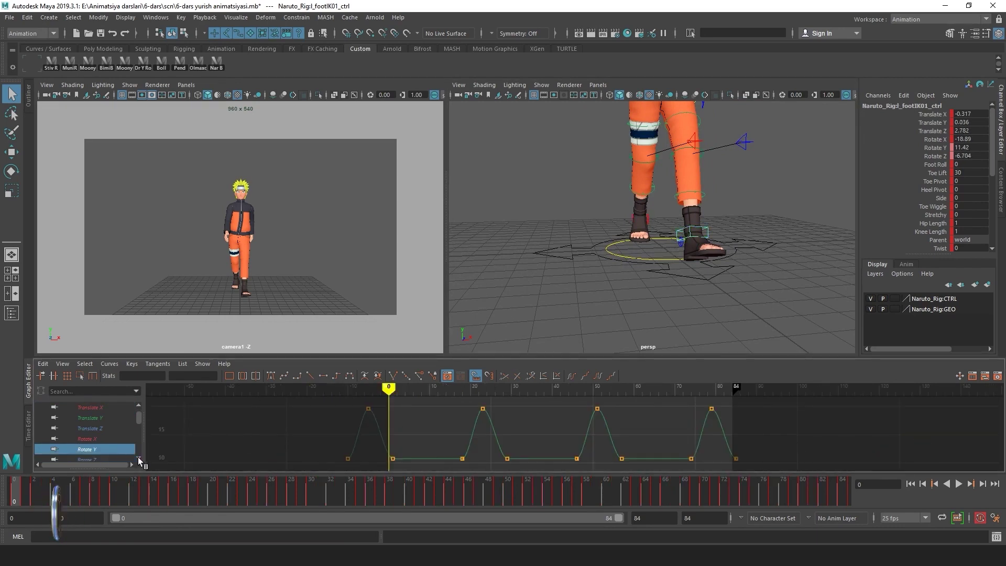
pyautogui.click(109, 459)
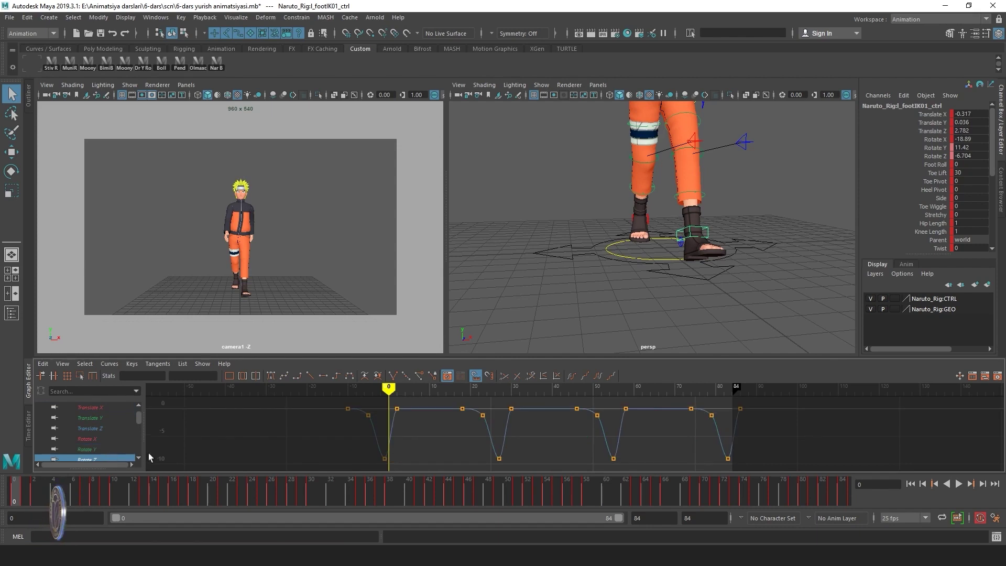
pyautogui.click(644, 220)
pyautogui.click(653, 216)
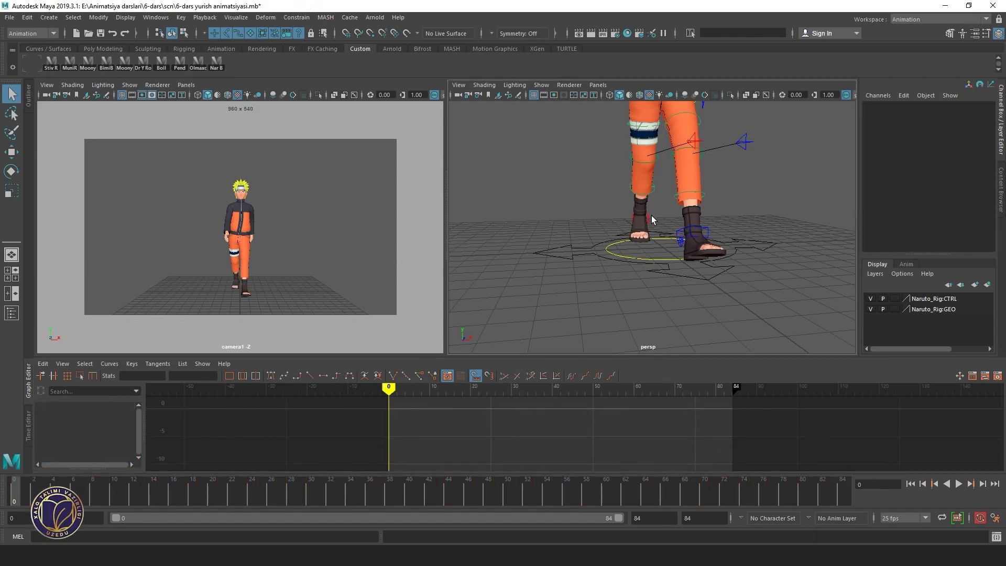
pyautogui.click(650, 216)
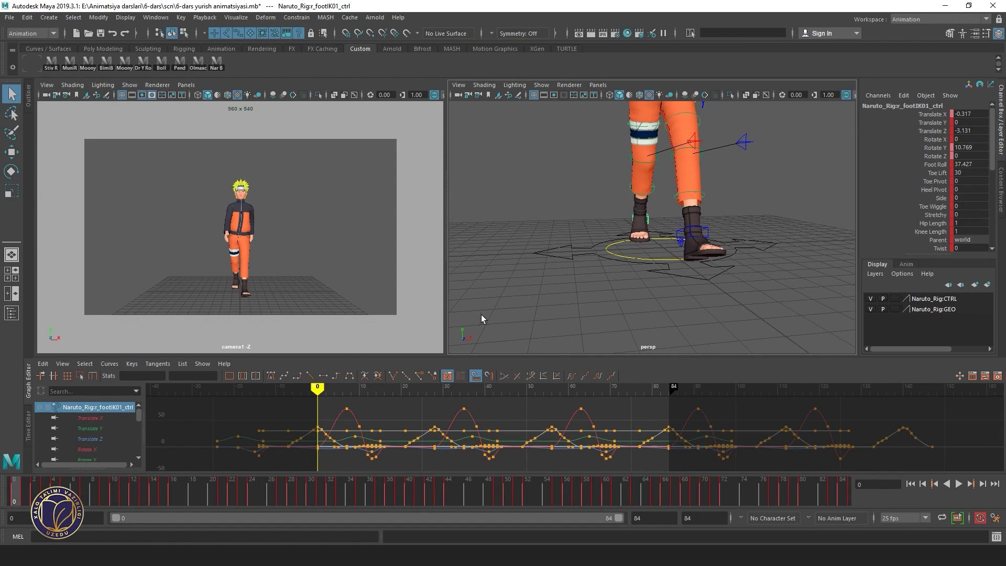
pyautogui.click(138, 458)
pyautogui.click(97, 449)
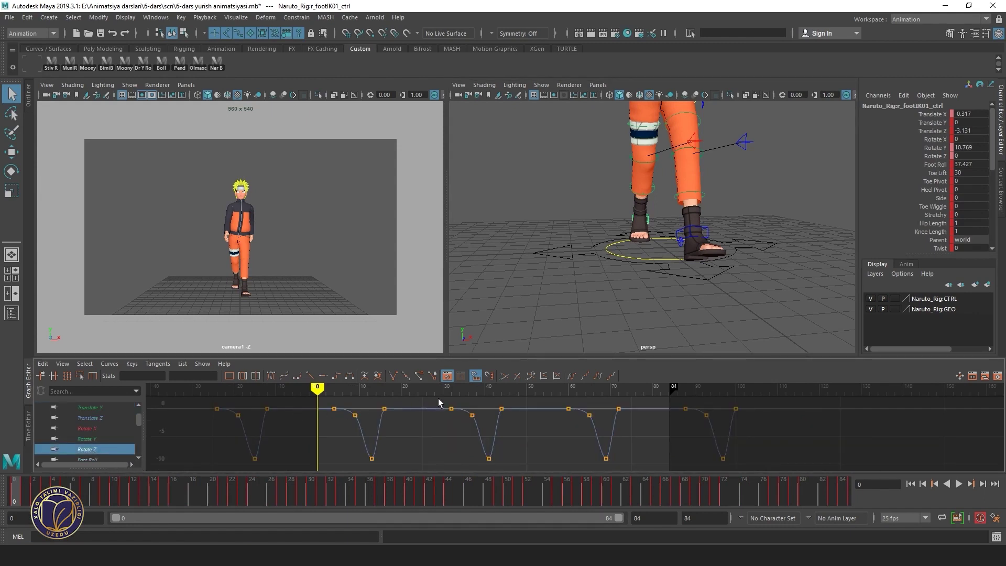
# At frame 4, check the left foot's Rotate Z curve, then reselect the left foot IK control
pyautogui.click(334, 389)
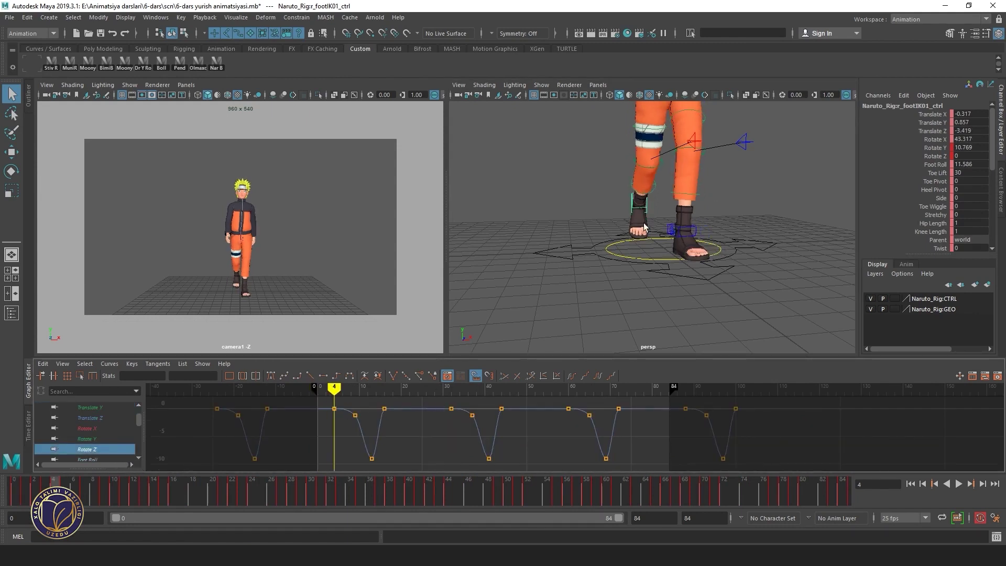
pyautogui.click(672, 229)
pyautogui.click(102, 450)
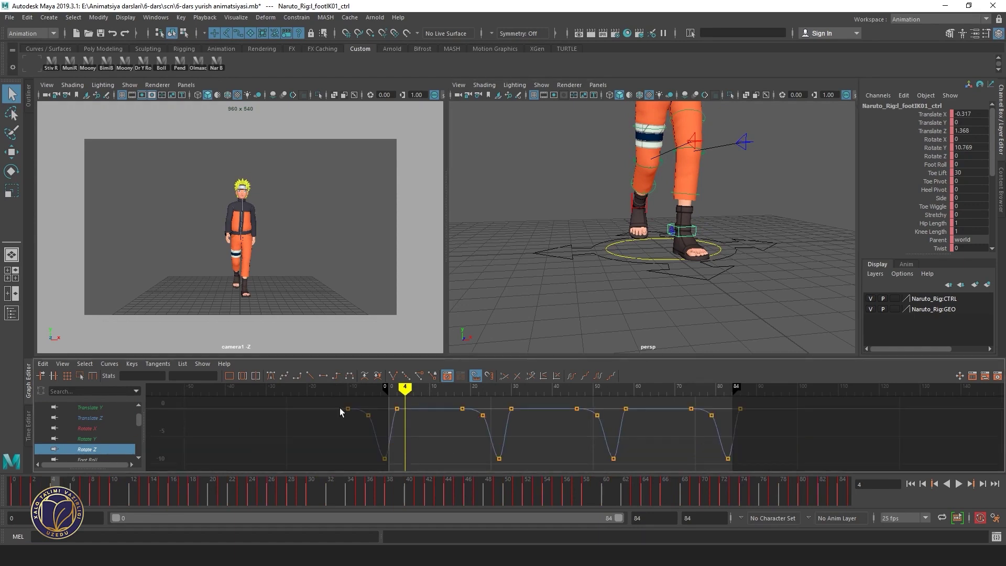
pyautogui.keyDown('alt'); pyautogui.moveTo(747, 242); pyautogui.dragTo(580, 314); pyautogui.keyUp('alt')
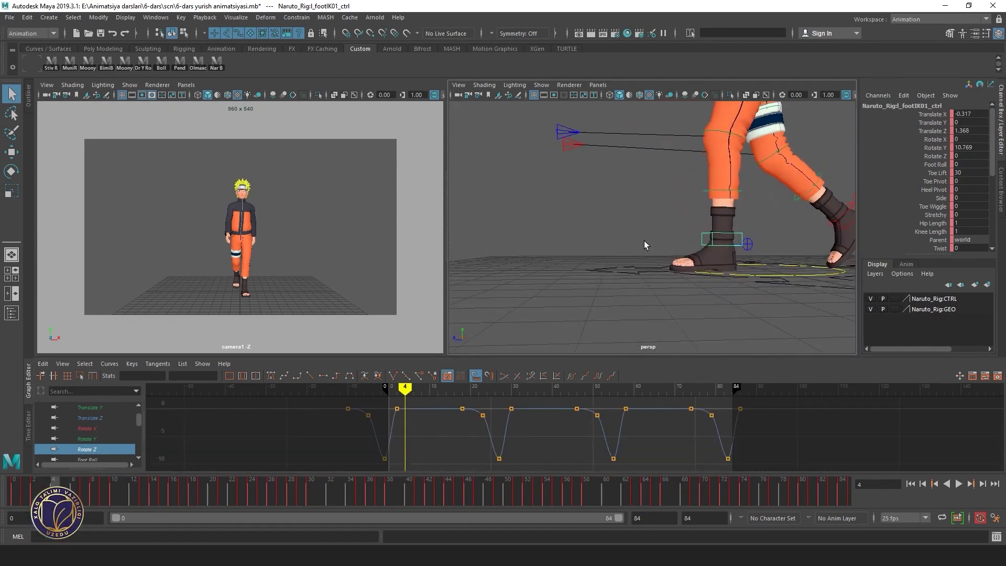
pyautogui.moveTo(645, 245)
pyautogui.keyDown('alt'); pyautogui.mouseDown()
pyautogui.moveTo(774, 218)
pyautogui.moveTo(763, 218)
pyautogui.mouseUp(); pyautogui.keyUp('alt')
pyautogui.click(763, 218)
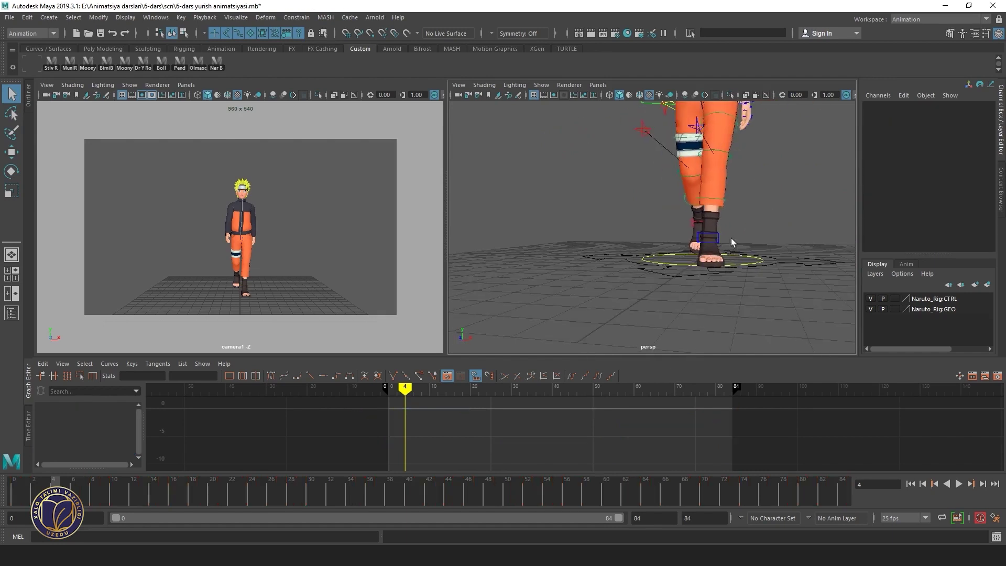
pyautogui.click(698, 234)
pyautogui.keyDown('alt'); pyautogui.moveTo(698, 235); pyautogui.dragTo(689, 253); pyautogui.keyUp('alt')
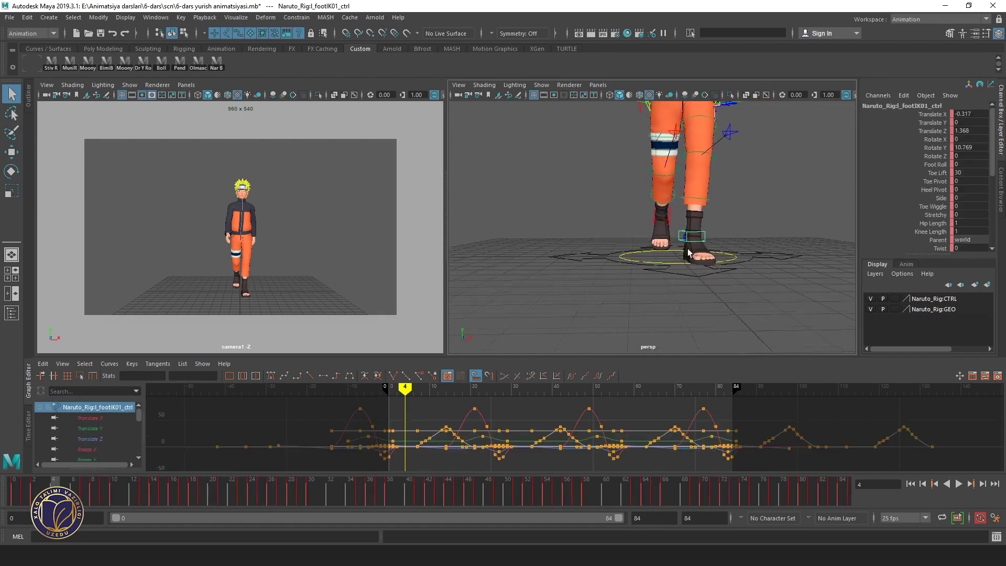
# Show only the right foot IK control's Translate X curve in the Graph Editor
pyautogui.click(652, 223)
pyautogui.click(105, 418)
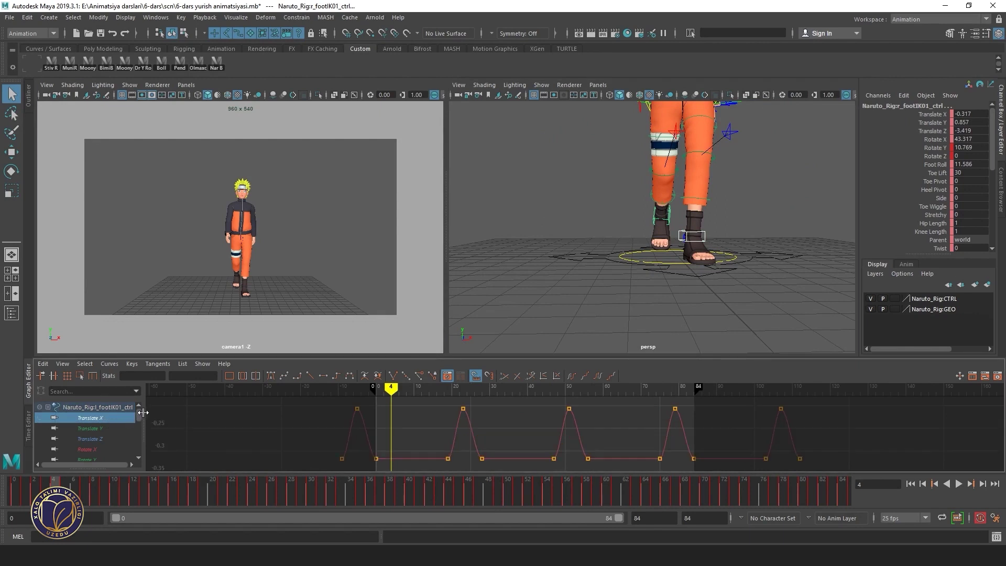
pyautogui.scroll(2, 138, 430)
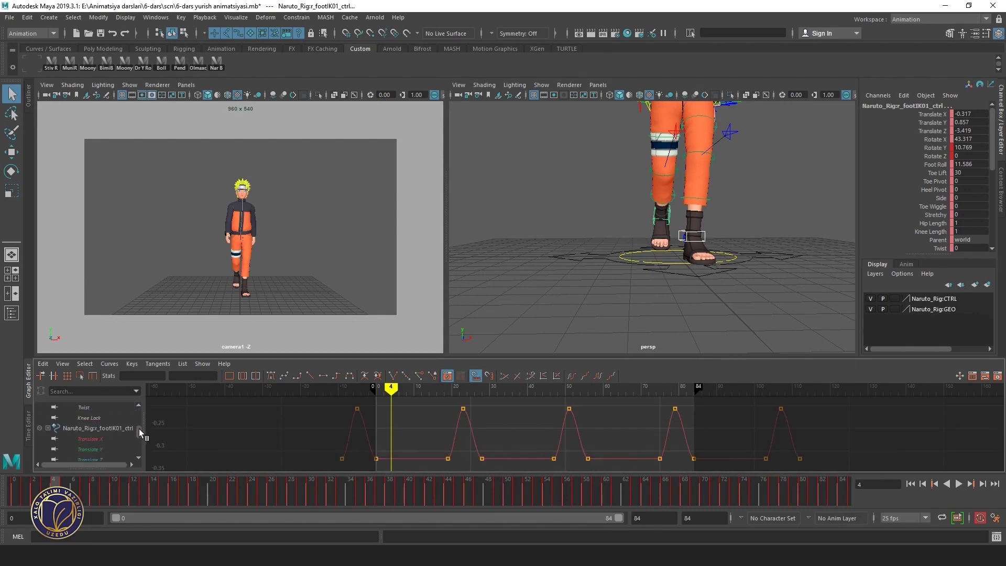
pyautogui.click(115, 439)
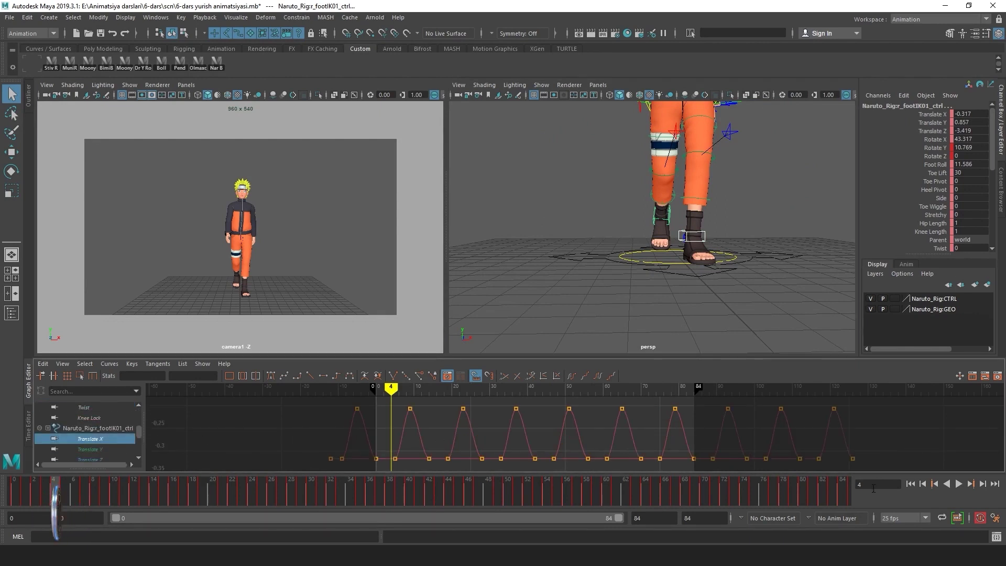
# Play the walk cycle, stop it, and return the time to frame 51
pyautogui.click(958, 484)
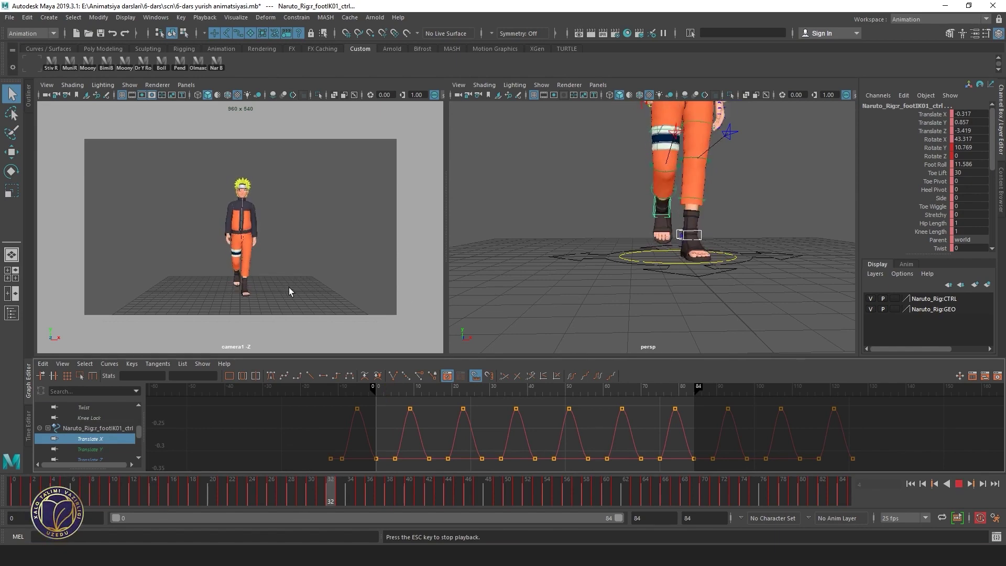
pyautogui.keyDown('alt'); pyautogui.moveTo(701, 273); pyautogui.dragTo(672, 275); pyautogui.keyUp('alt')
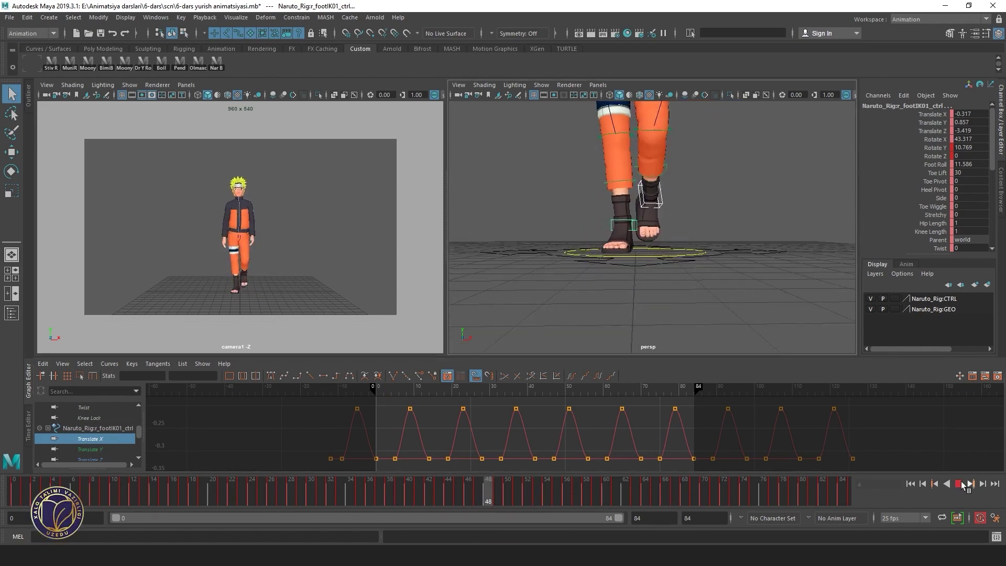
pyautogui.press('Escape')
pyautogui.moveTo(583, 389)
pyautogui.mouseDown()
pyautogui.moveTo(567, 391)
pyautogui.moveTo(947, 389)
pyautogui.mouseUp()
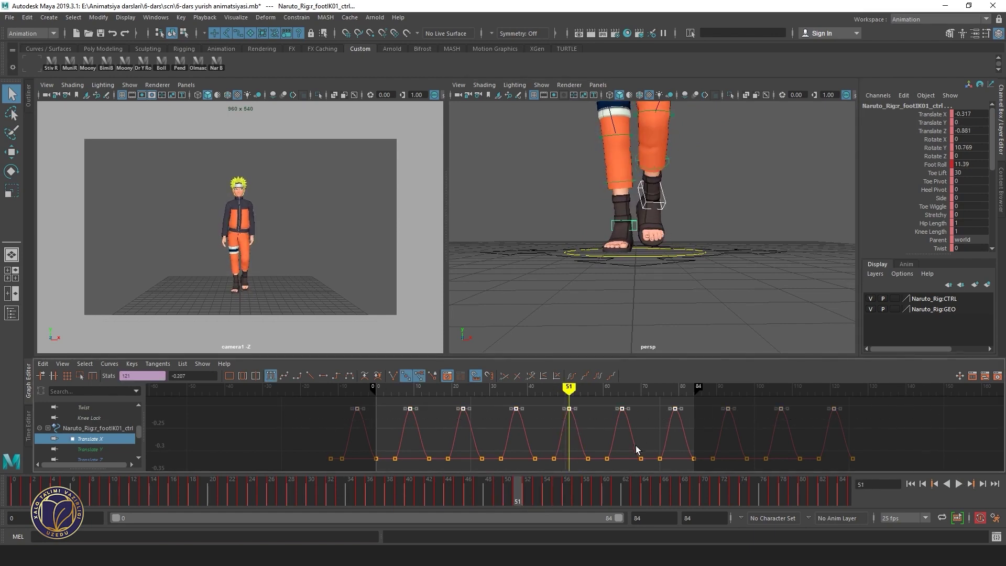
# Raise the selected Translate X peak keys and select the low keys, undoing one edit
pyautogui.keyDown('shift'); pyautogui.moveTo(637, 450); pyautogui.dragTo(637, 382, button='middle'); pyautogui.keyUp('shift')
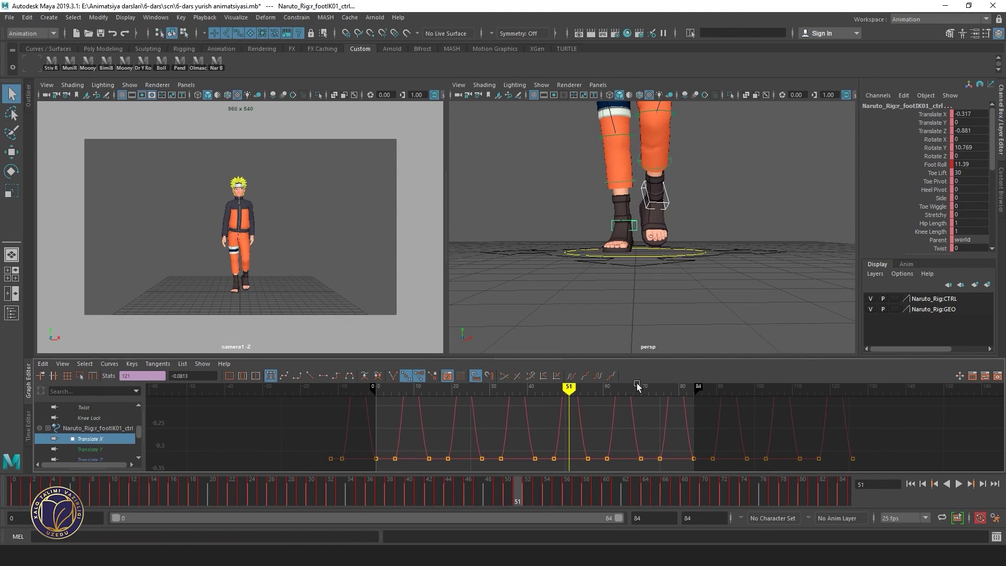
pyautogui.moveTo(569, 389)
pyautogui.mouseDown()
pyautogui.moveTo(613, 392)
pyautogui.moveTo(547, 393)
pyautogui.mouseUp()
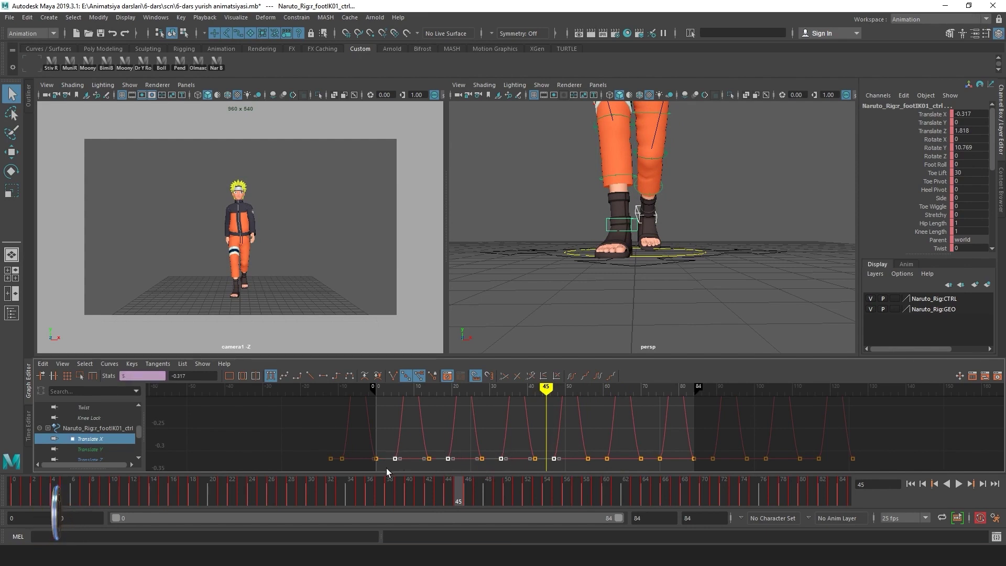
pyautogui.moveTo(350, 451); pyautogui.dragTo(339, 466)
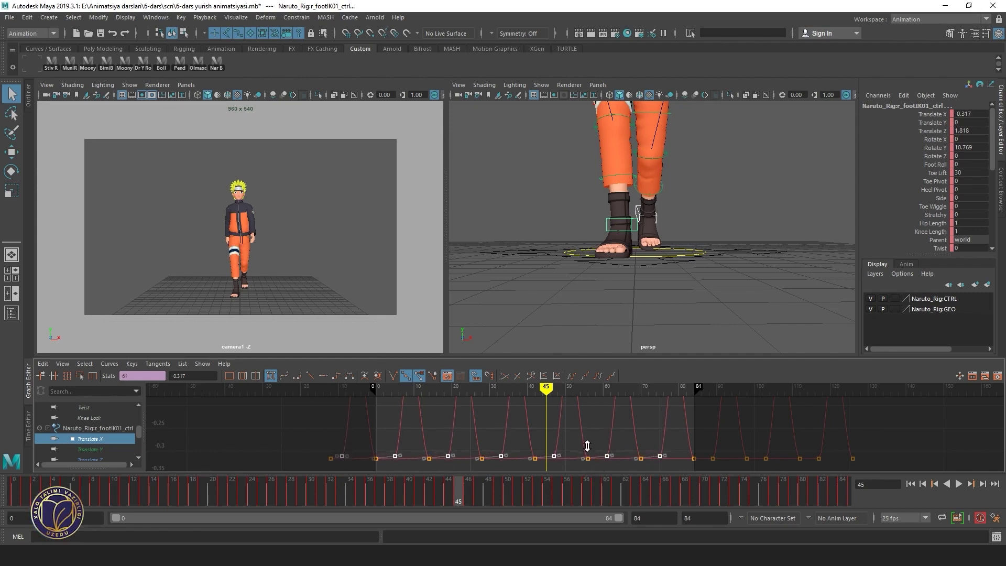
pyautogui.hotkey('ctrl', 'z')
pyautogui.hotkey('ctrl', 'z')
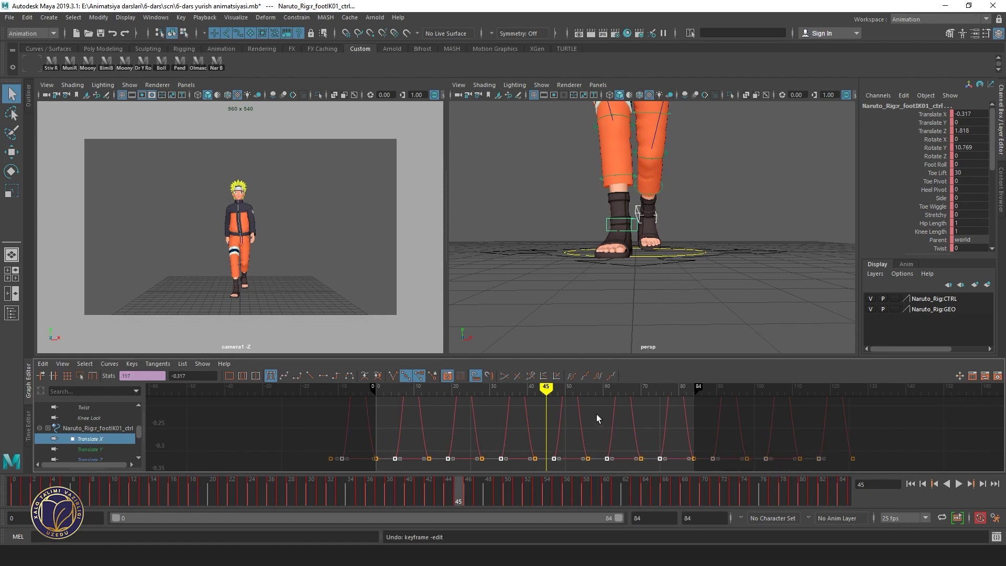
# Shift the selected foot keys one frame earlier and check frames 45–49
pyautogui.moveTo(546, 389); pyautogui.dragTo(546, 388)
pyautogui.keyDown('shift'); pyautogui.moveTo(571, 417); pyautogui.dragTo(562, 412, button='middle'); pyautogui.keyUp('shift')
pyautogui.moveTo(555, 392); pyautogui.dragTo(562, 392)
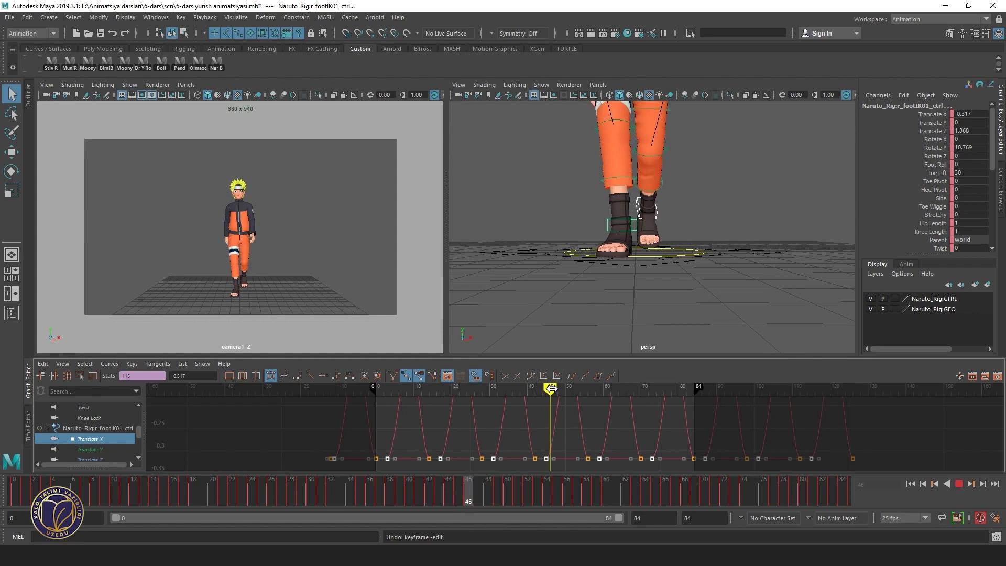
pyautogui.keyDown('alt'); pyautogui.moveTo(567, 417); pyautogui.dragTo(562, 448, button='middle'); pyautogui.keyUp('alt')
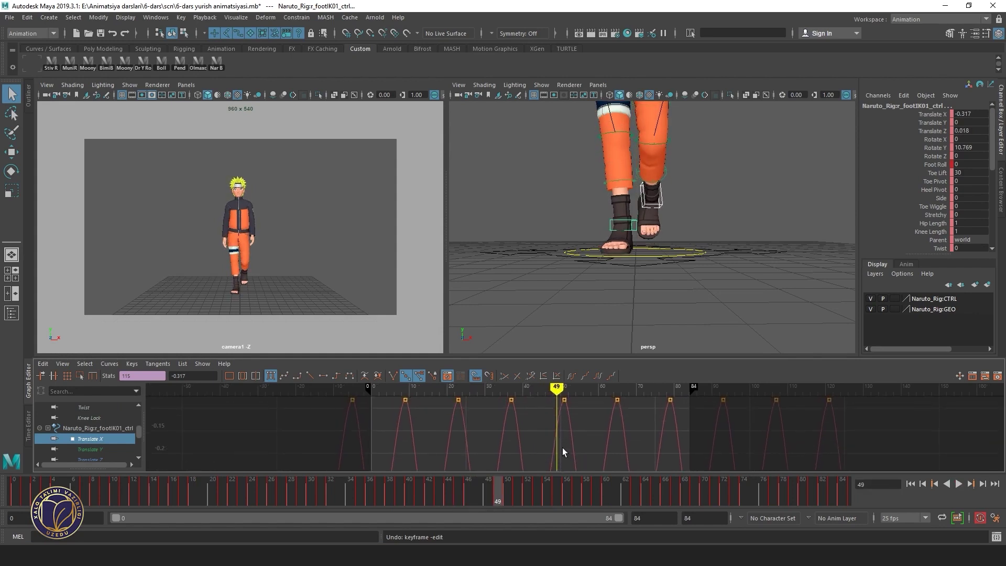
# Select the upper Translate X keys and inspect the foot pose at frames 50–51 from the side
pyautogui.scroll(-2, 436, 435)
pyautogui.moveTo(331, 427); pyautogui.dragTo(797, 399)
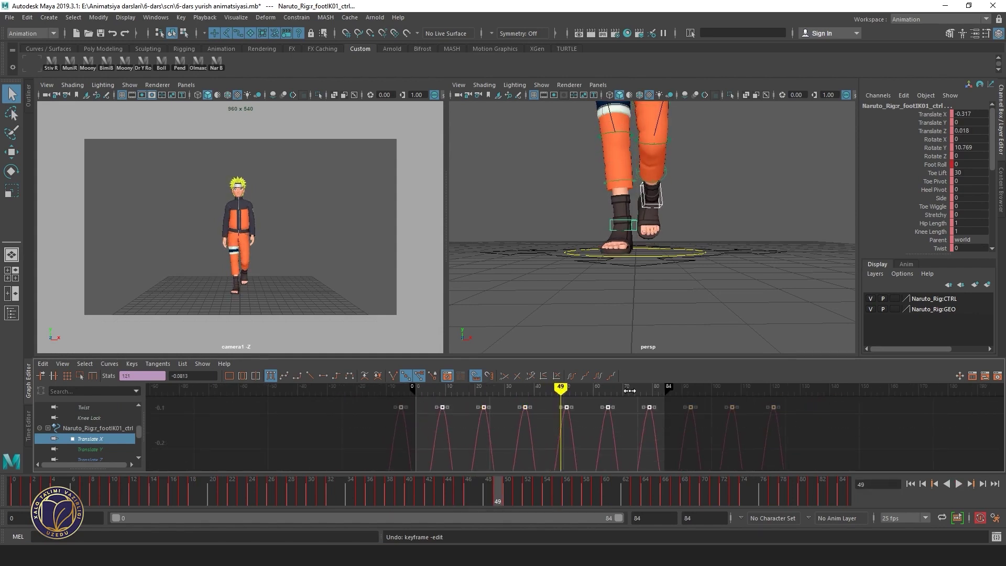
pyautogui.moveTo(561, 388); pyautogui.dragTo(563, 388)
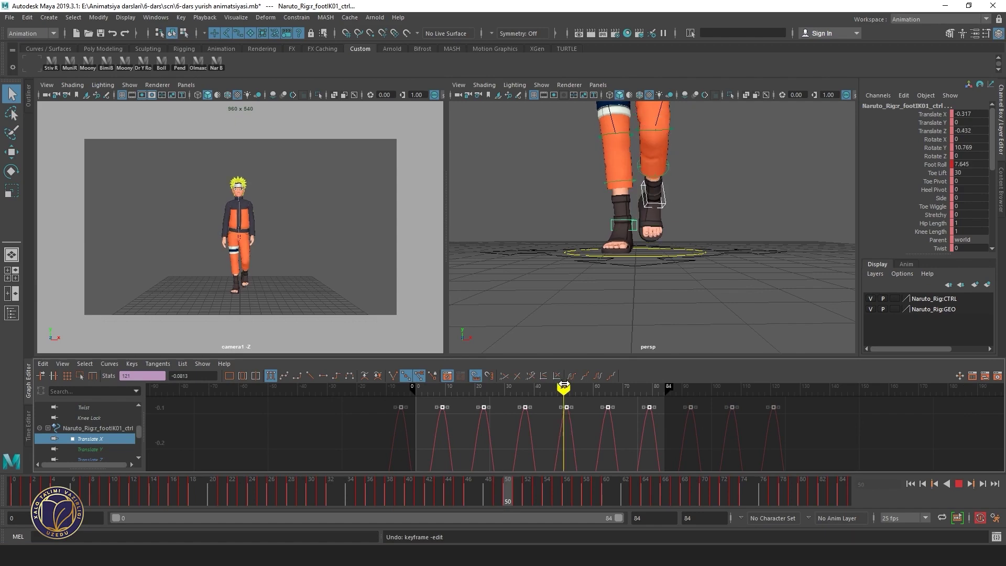
pyautogui.keyDown('alt'); pyautogui.moveTo(587, 236); pyautogui.dragTo(597, 224); pyautogui.keyUp('alt')
pyautogui.keyDown('alt'); pyautogui.moveTo(598, 225); pyautogui.dragTo(580, 231, button='right'); pyautogui.keyUp('alt')
pyautogui.keyDown('alt'); pyautogui.moveTo(580, 231); pyautogui.dragTo(651, 283); pyautogui.keyUp('alt')
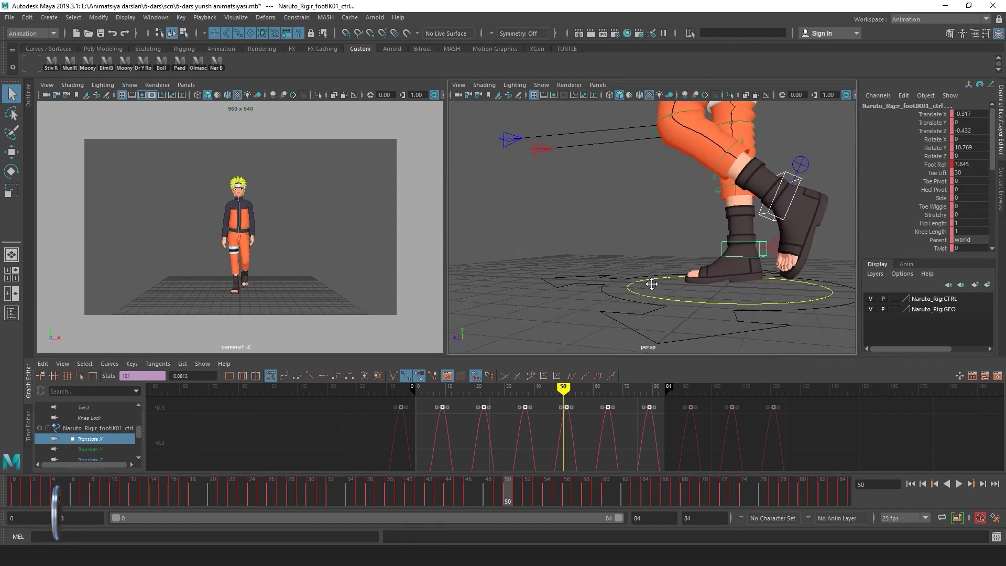
pyautogui.press('[')
pyautogui.press('[')
pyautogui.press('[')
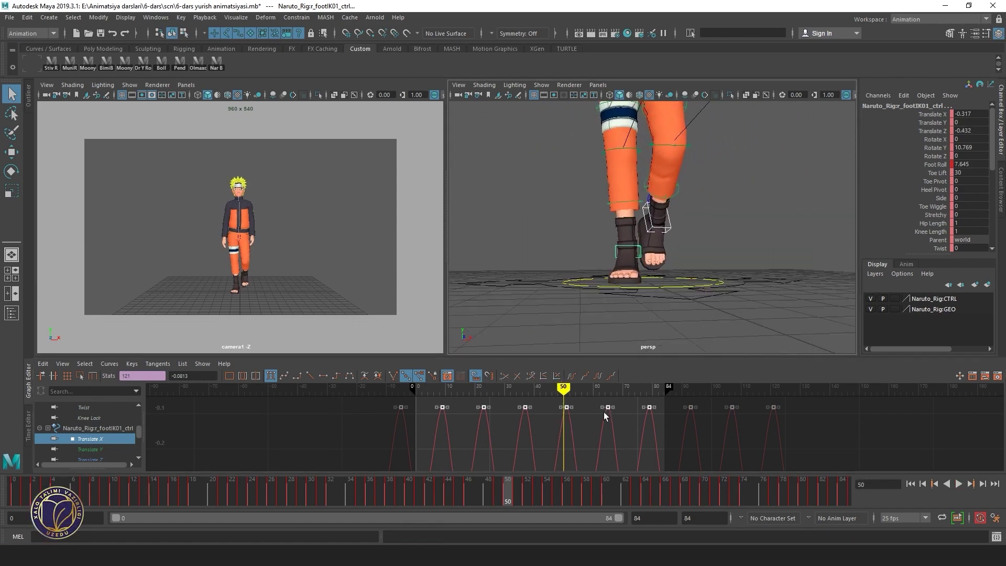
pyautogui.moveTo(559, 390); pyautogui.dragTo(566, 388)
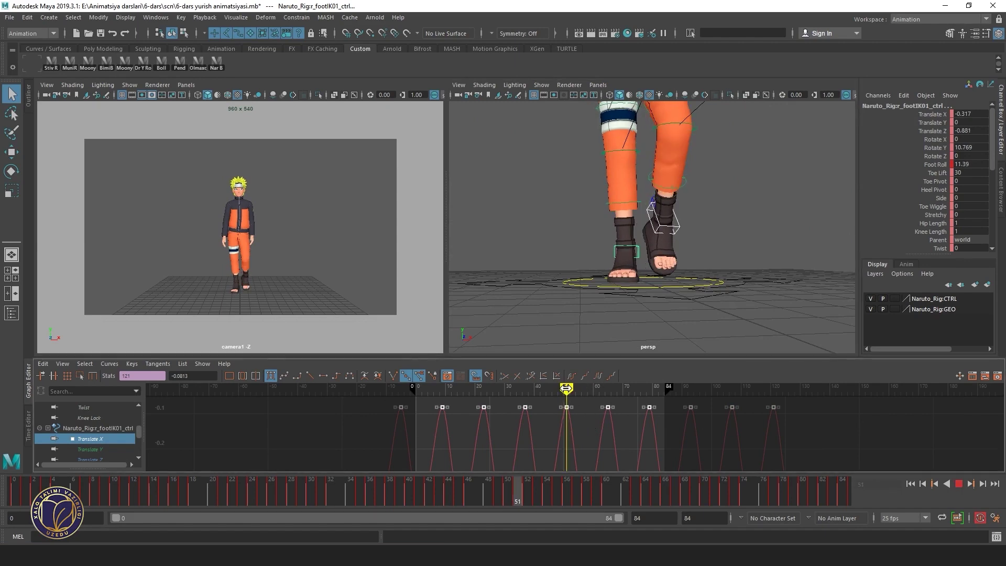
pyautogui.moveTo(674, 279)
pyautogui.keyDown('alt'); pyautogui.mouseDown()
pyautogui.moveTo(533, 274)
pyautogui.moveTo(619, 283)
pyautogui.moveTo(644, 267)
pyautogui.moveTo(662, 292)
pyautogui.moveTo(628, 294)
pyautogui.mouseUp(); pyautogui.keyUp('alt')
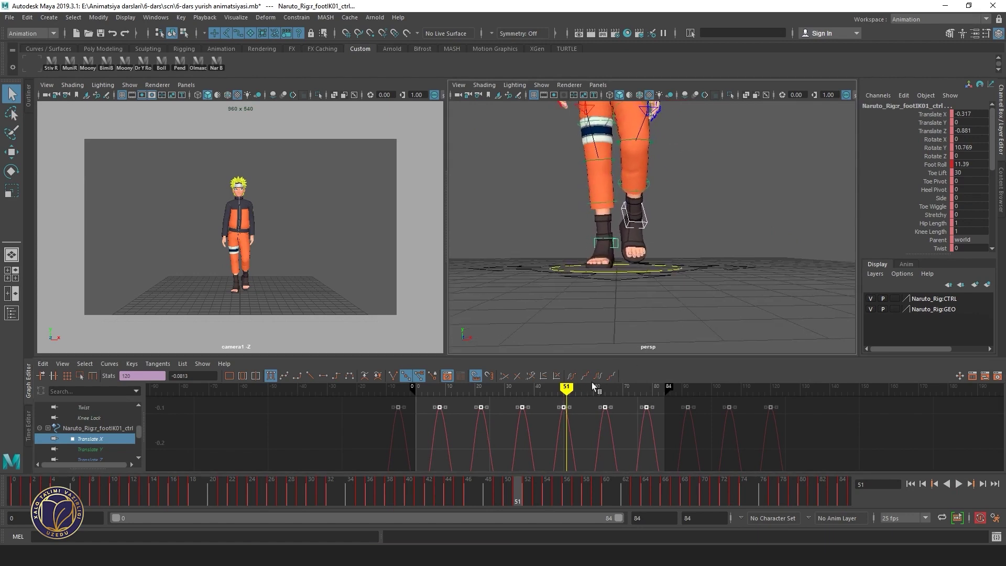
pyautogui.click(478, 495)
# Replay the walk from the start, then select the Translate X curve keys at frame 59
pyautogui.hotkey('alt', 'shift', 'v')
pyautogui.click(963, 483)
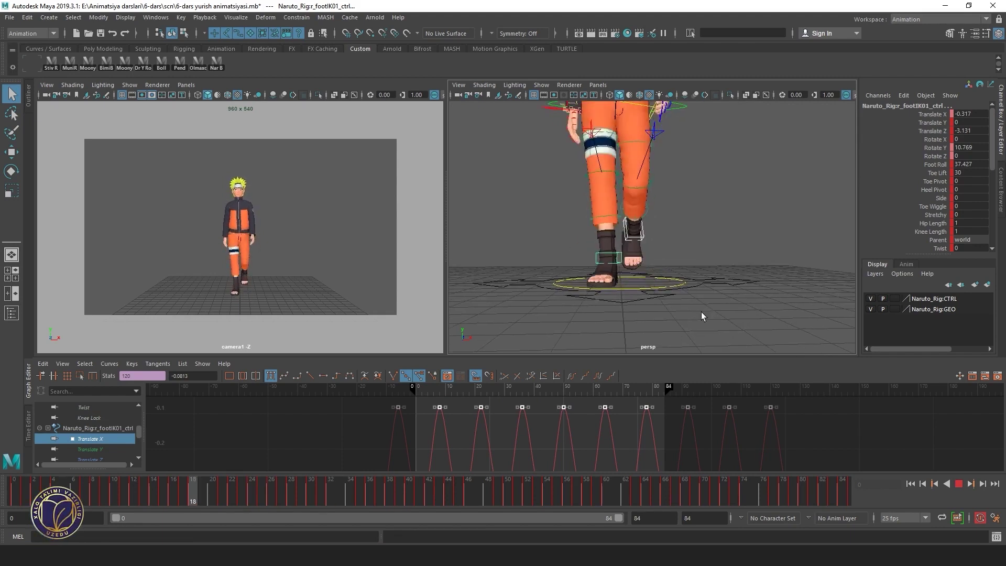
pyautogui.click(967, 484)
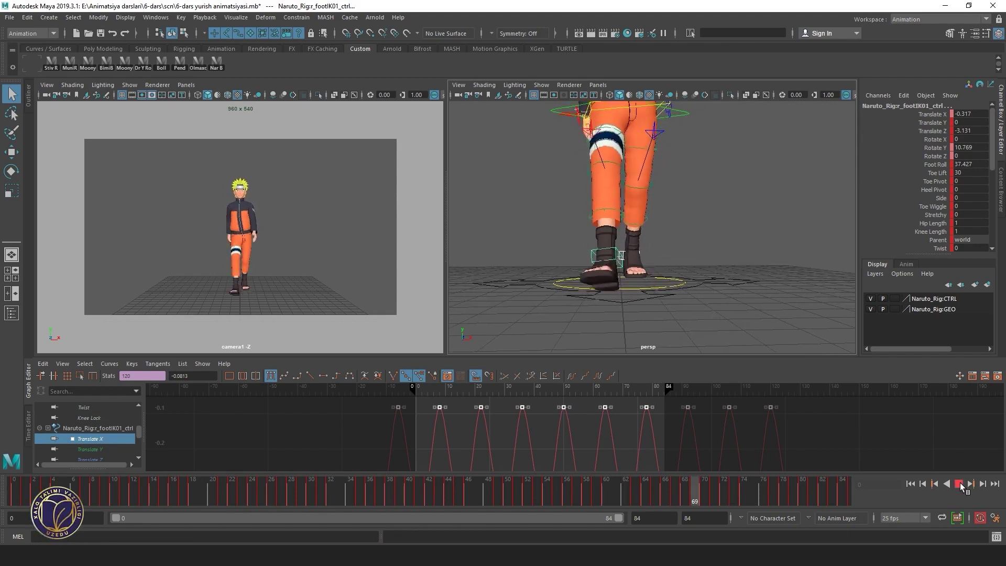
pyautogui.moveTo(624, 388); pyautogui.dragTo(605, 390)
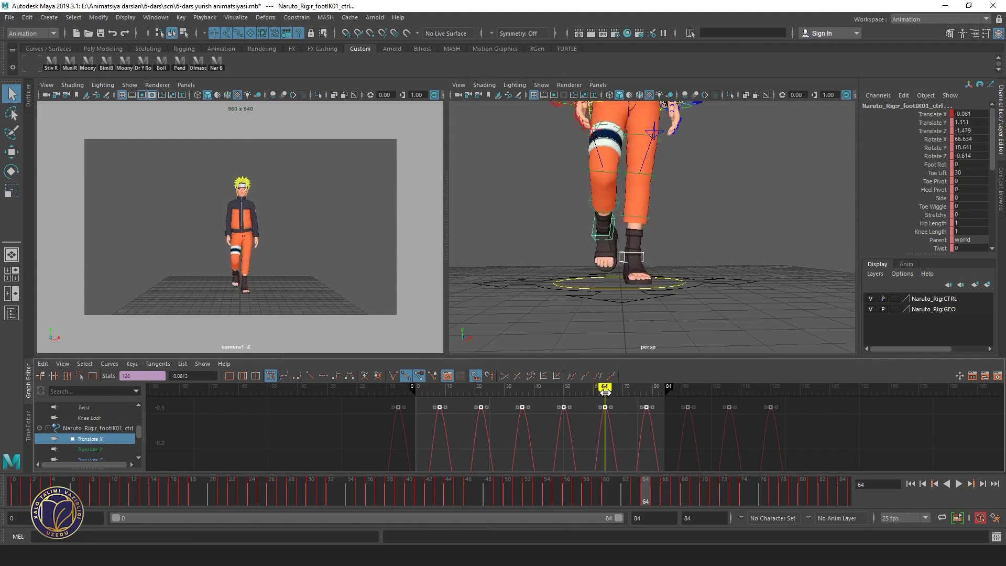
pyautogui.moveTo(620, 440); pyautogui.dragTo(330, 456)
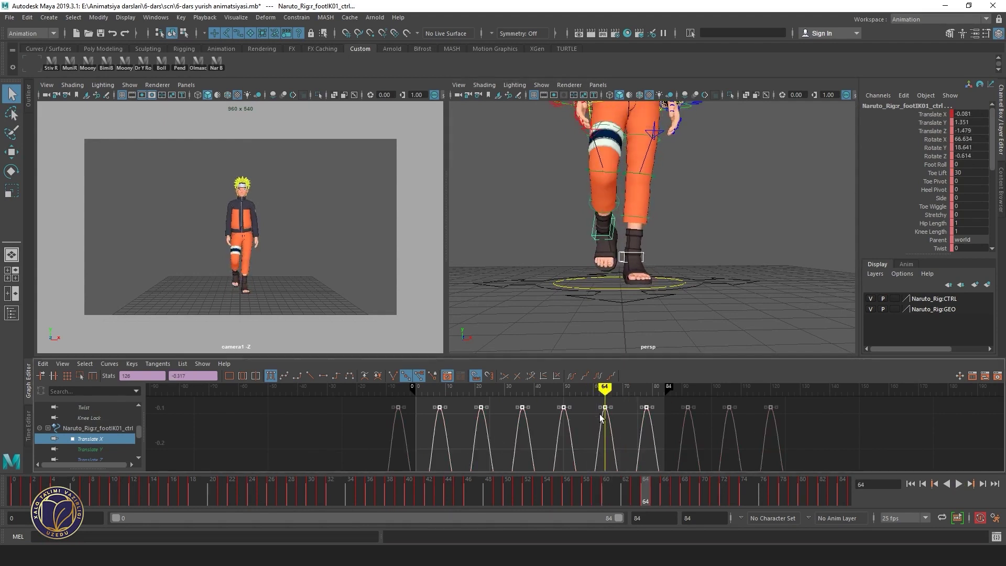
pyautogui.moveTo(593, 390); pyautogui.dragTo(590, 390)
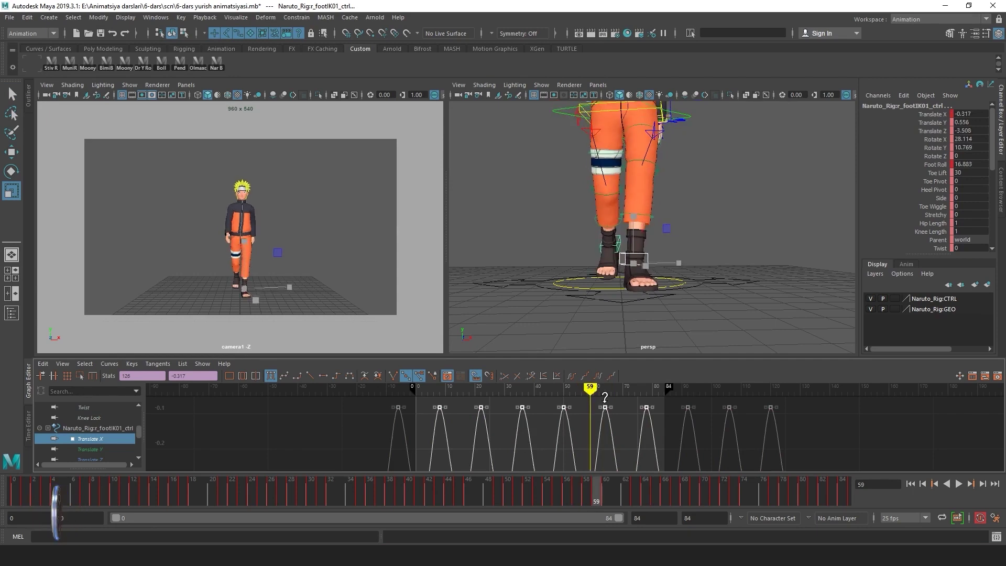
# Undo the accidental scale, set the frame-60 Translate X key to -0.341, and replay the walk
pyautogui.hotkey('ctrl', 'z')
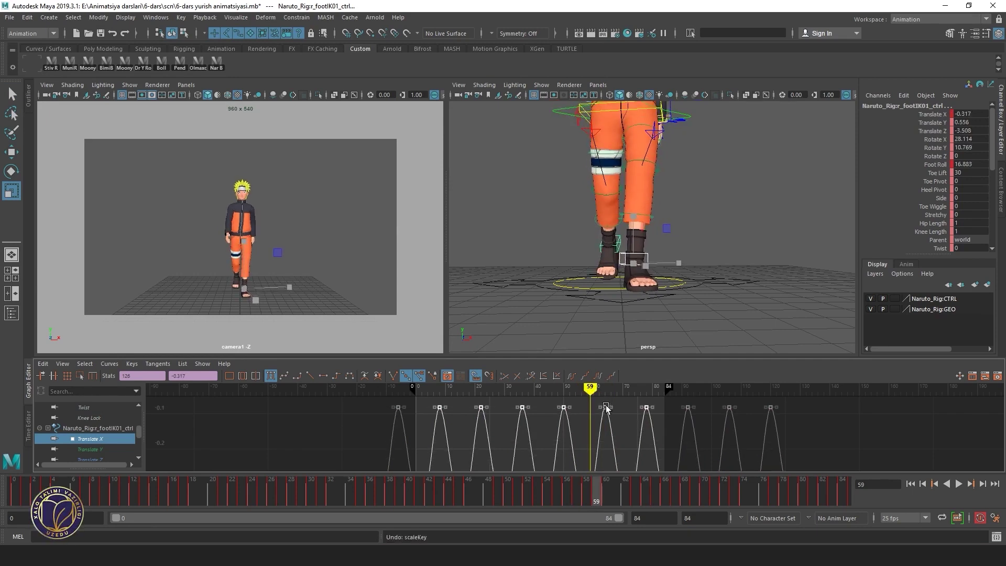
pyautogui.moveTo(606, 407); pyautogui.dragTo(607, 401)
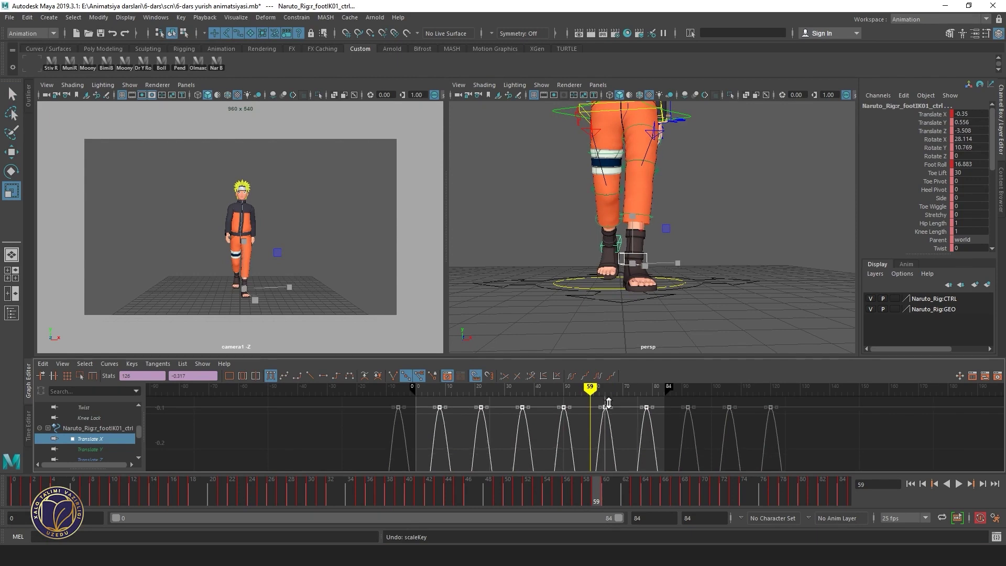
pyautogui.click(609, 407)
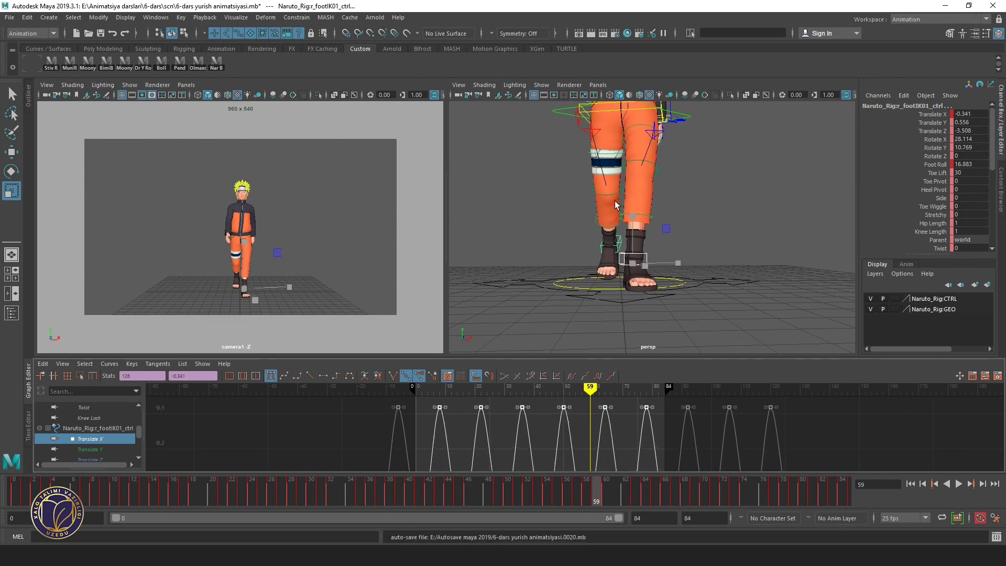
pyautogui.scroll(-4, 615, 409)
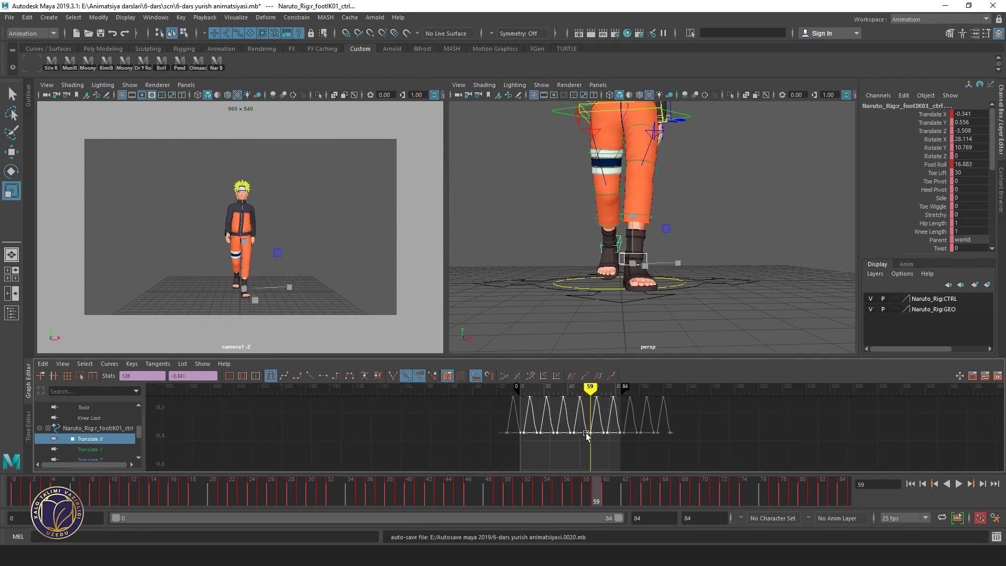
pyautogui.scroll(2, 583, 437)
pyautogui.hotkey('ctrl', 'z')
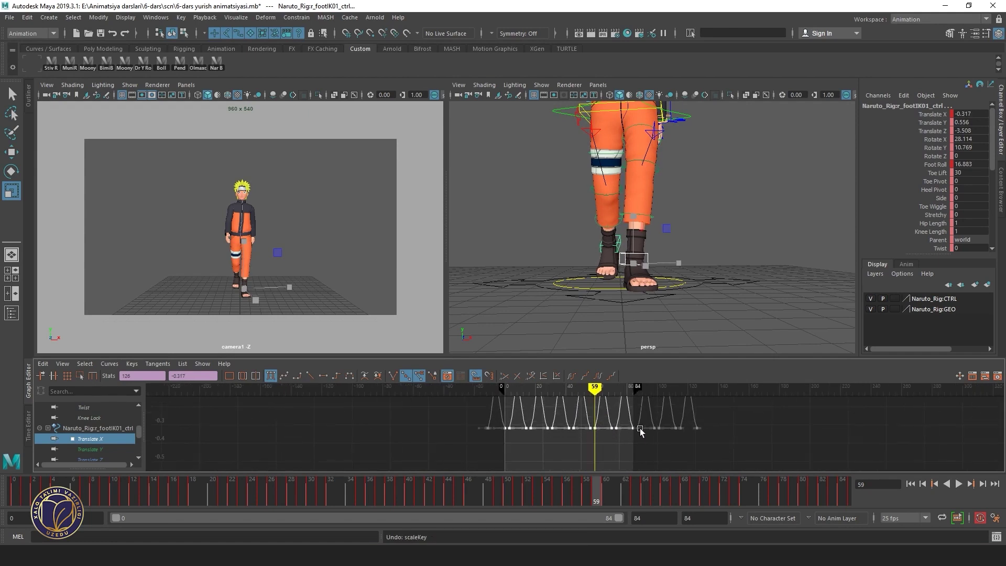
pyautogui.hotkey('shift', 'z')
pyautogui.press('f')
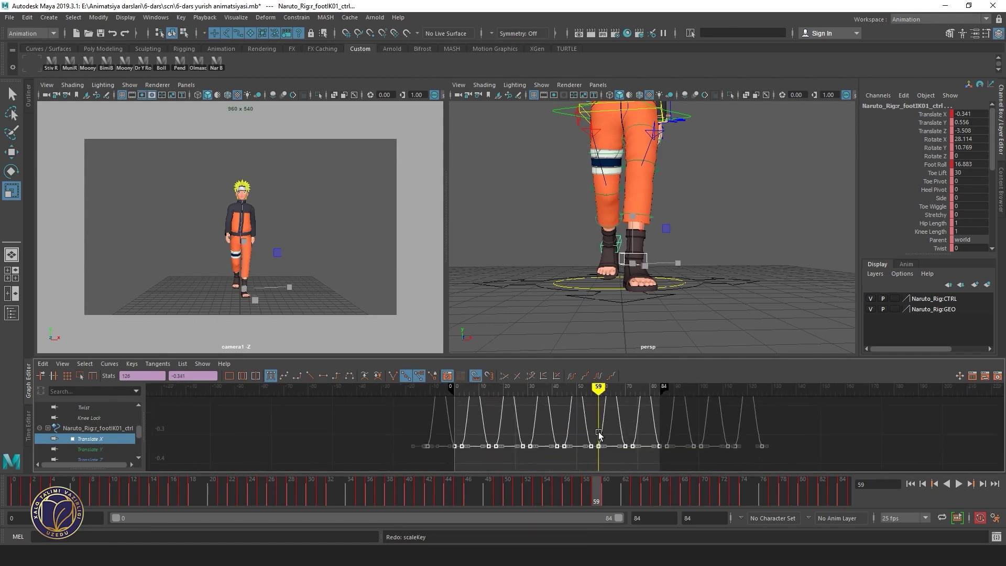
pyautogui.click(958, 484)
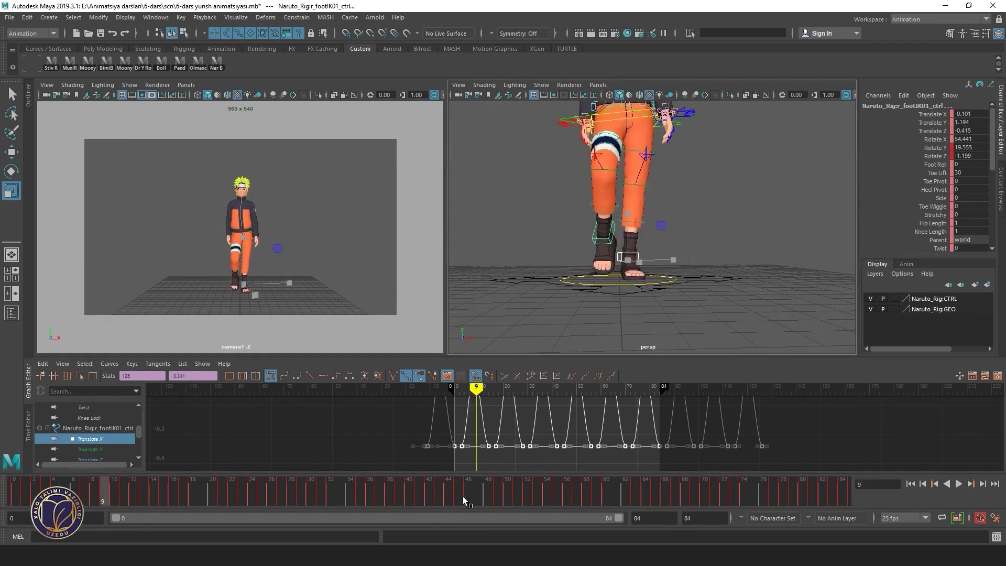
# Play the walk from a side view and scrub around frames 42–52
pyautogui.moveTo(463, 496); pyautogui.dragTo(758, 480)
pyautogui.keyDown('alt'); pyautogui.moveTo(781, 313); pyautogui.dragTo(885, 316); pyautogui.keyUp('alt')
pyautogui.click(960, 483)
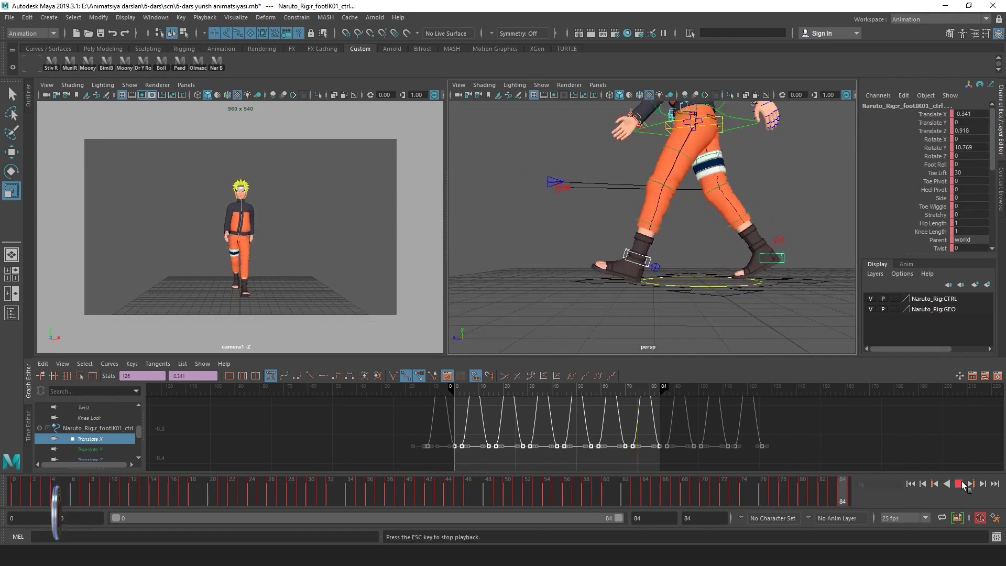
pyautogui.moveTo(668, 321)
pyautogui.keyDown('alt'); pyautogui.mouseDown(button='right')
pyautogui.moveTo(594, 264)
pyautogui.moveTo(650, 309)
pyautogui.mouseUp(button='right'); pyautogui.keyUp('alt')
pyautogui.press('Escape')
pyautogui.moveTo(429, 495)
pyautogui.mouseDown()
pyautogui.moveTo(583, 473)
pyautogui.moveTo(515, 461)
pyautogui.moveTo(546, 457)
pyautogui.mouseUp()
# Replay the walk from several angles, stop at frame 10, and show the chest's Rotate X curve
pyautogui.click(959, 484)
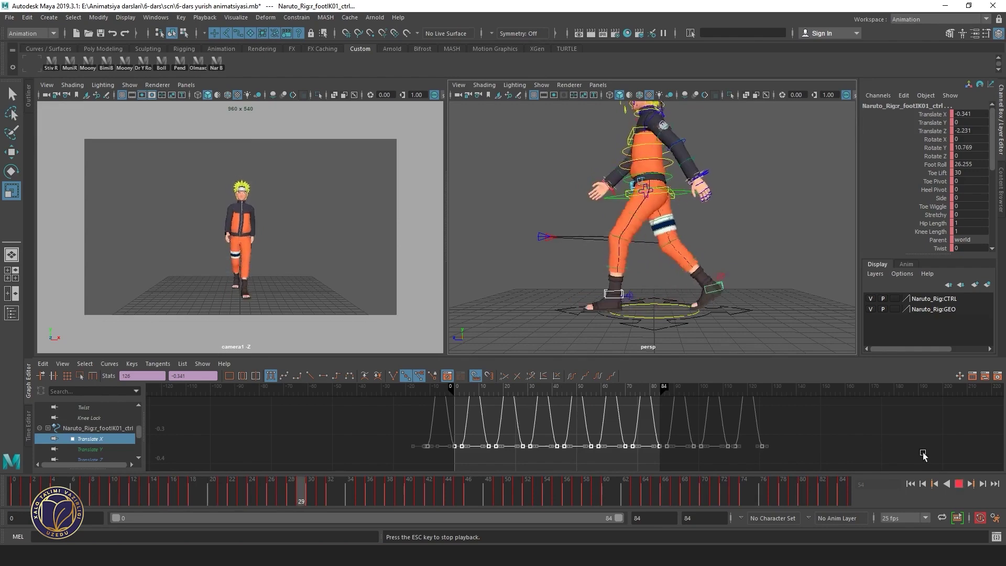
pyautogui.scroll(-3, 558, 236)
pyautogui.keyDown('alt'); pyautogui.moveTo(559, 236); pyautogui.dragTo(696, 281); pyautogui.keyUp('alt')
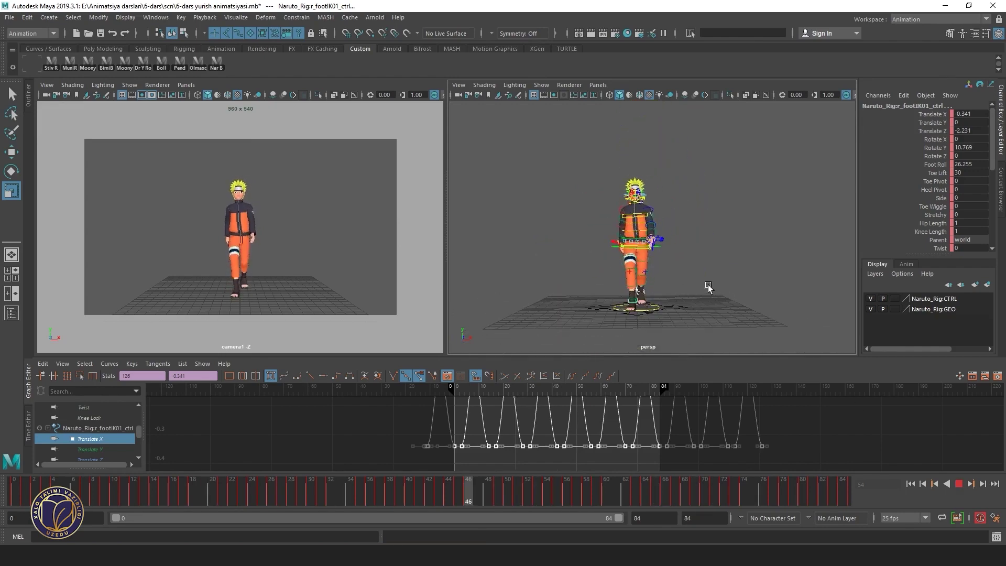
pyautogui.moveTo(708, 284)
pyautogui.keyDown('alt'); pyautogui.mouseDown()
pyautogui.moveTo(600, 294)
pyautogui.moveTo(668, 310)
pyautogui.mouseUp(); pyautogui.keyUp('alt')
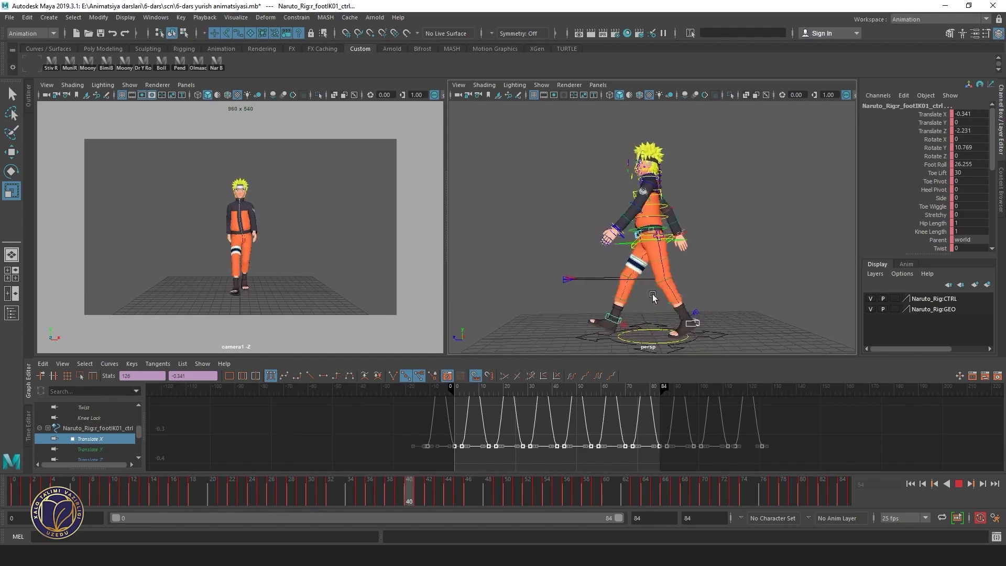
pyautogui.keyDown('alt'); pyautogui.moveTo(653, 297); pyautogui.dragTo(603, 293); pyautogui.keyUp('alt')
pyautogui.scroll(3, 602, 294)
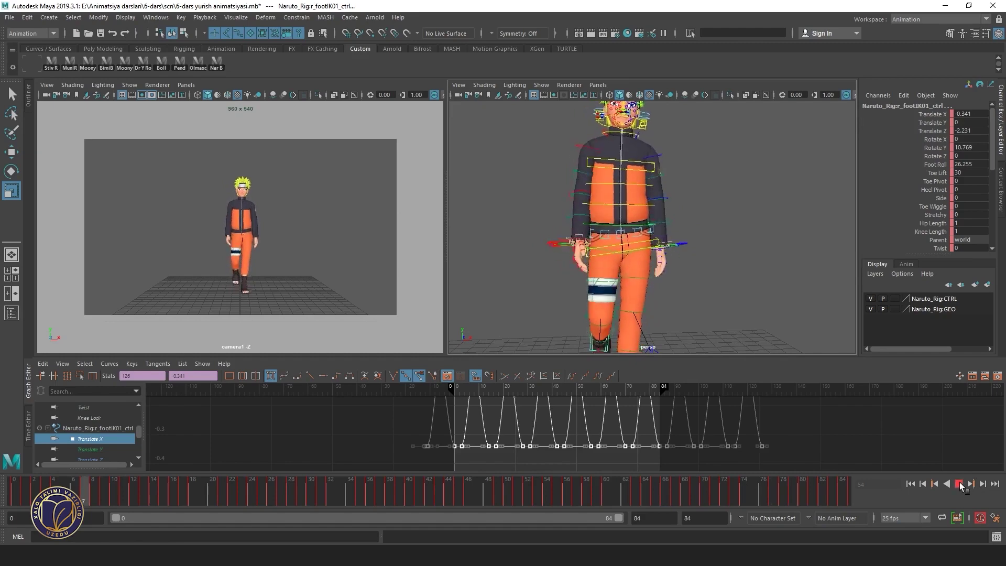
pyautogui.click(961, 485)
pyautogui.keyDown('alt'); pyautogui.moveTo(576, 210); pyautogui.dragTo(665, 202); pyautogui.keyUp('alt')
pyautogui.scroll(3, 665, 201)
pyautogui.click(636, 116)
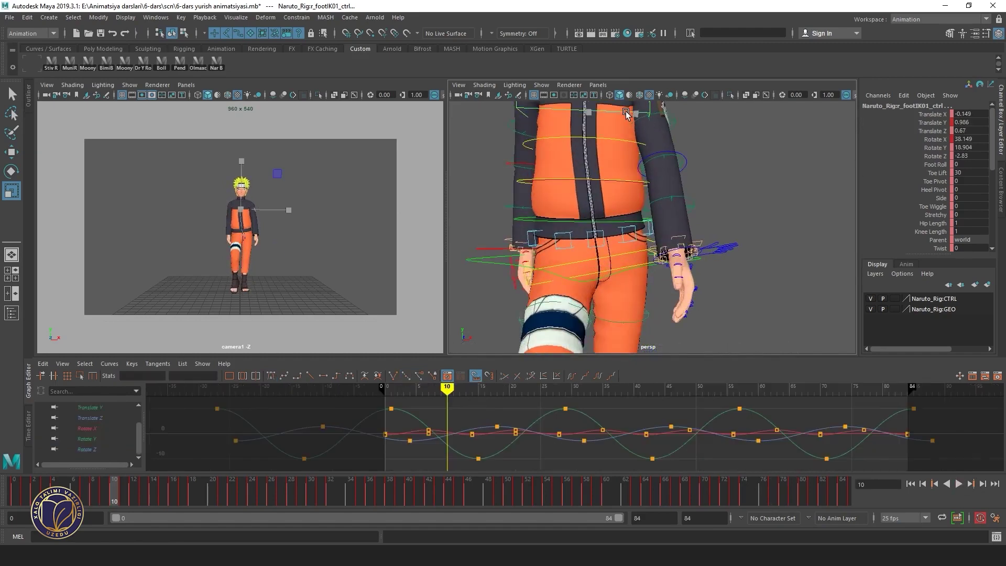
pyautogui.click(86, 428)
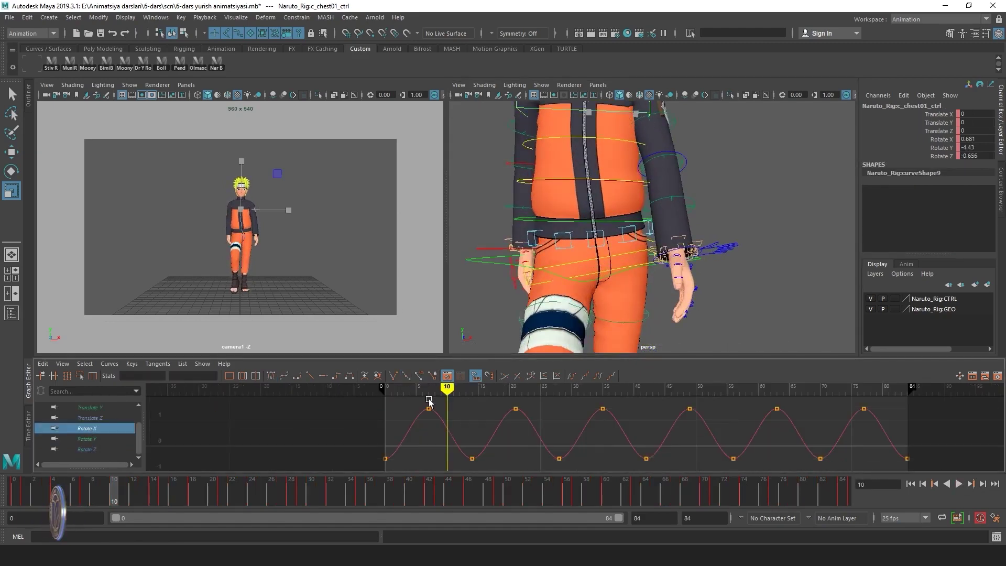